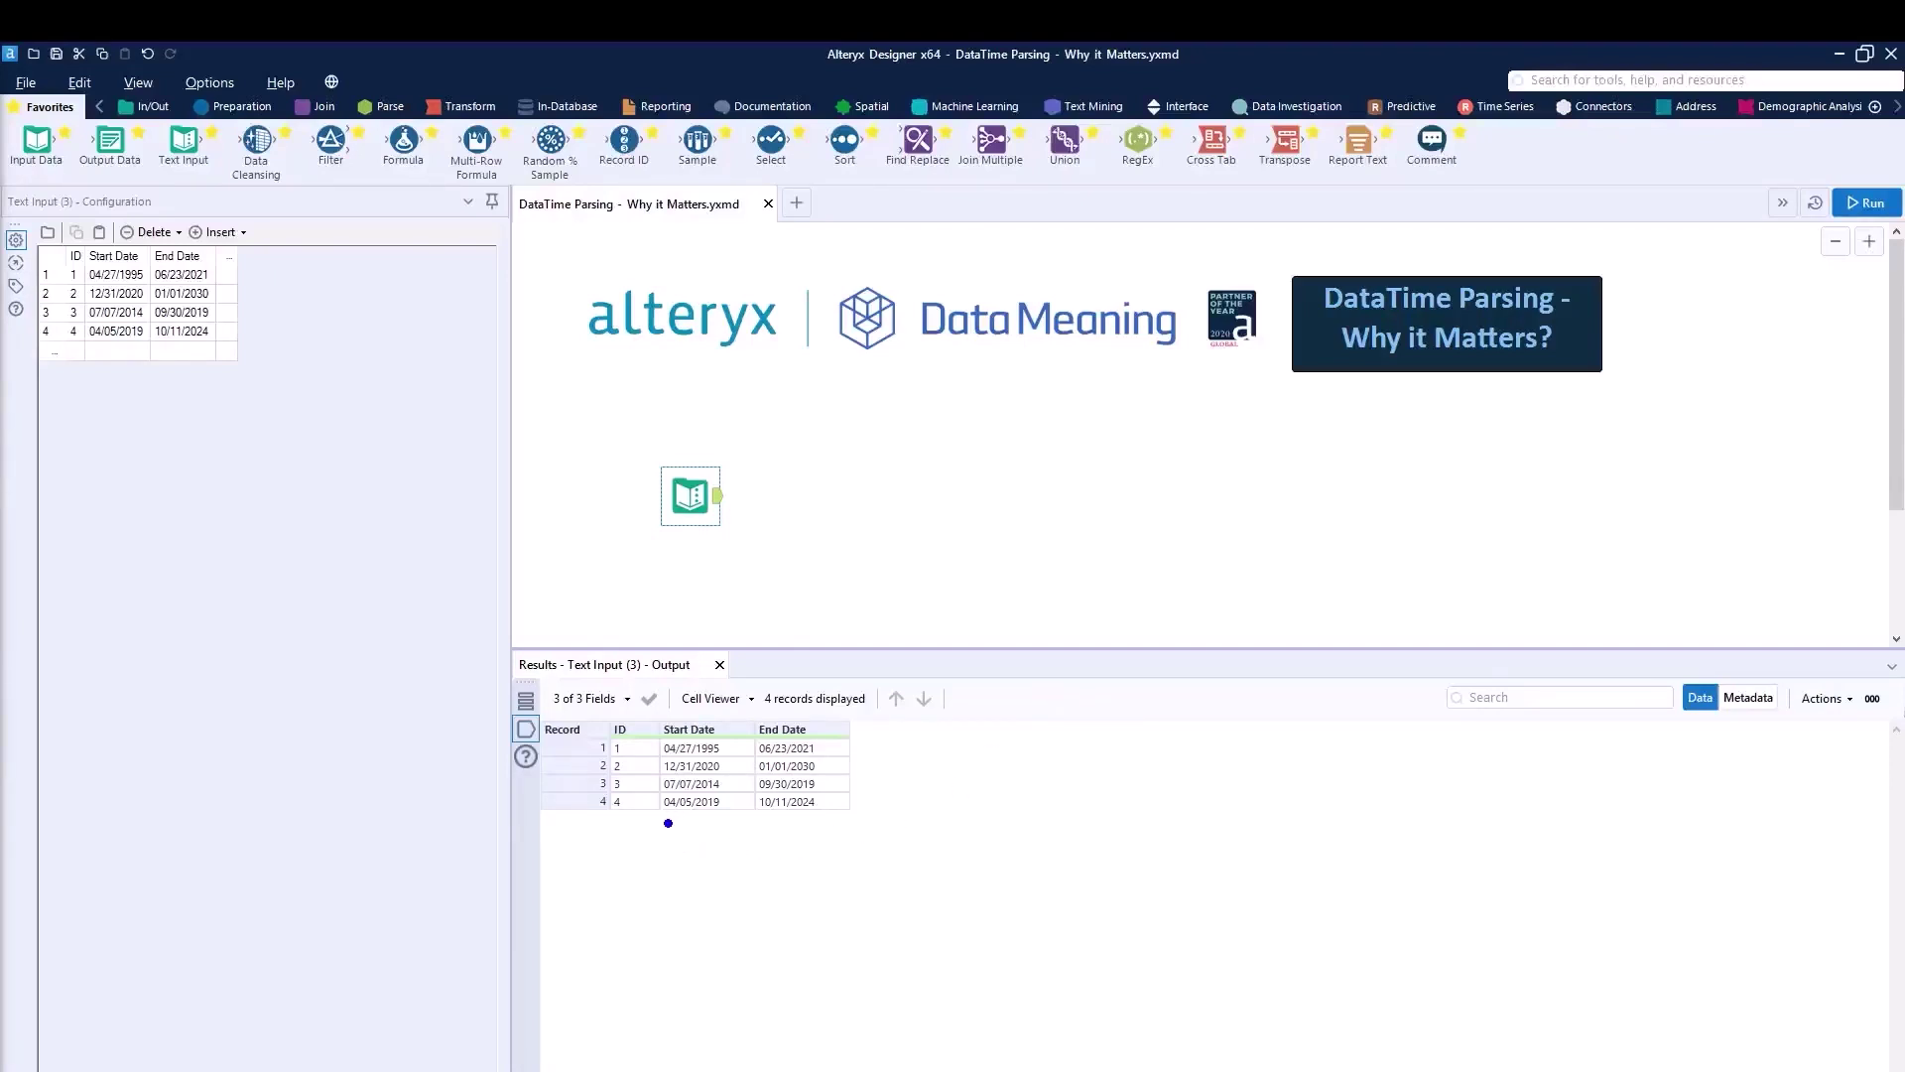
Step: Add a Formula tool after the Text Input and view its incoming records
left_click_drag(661, 821, 843, 814)
left_click_drag(402, 139, 786, 496)
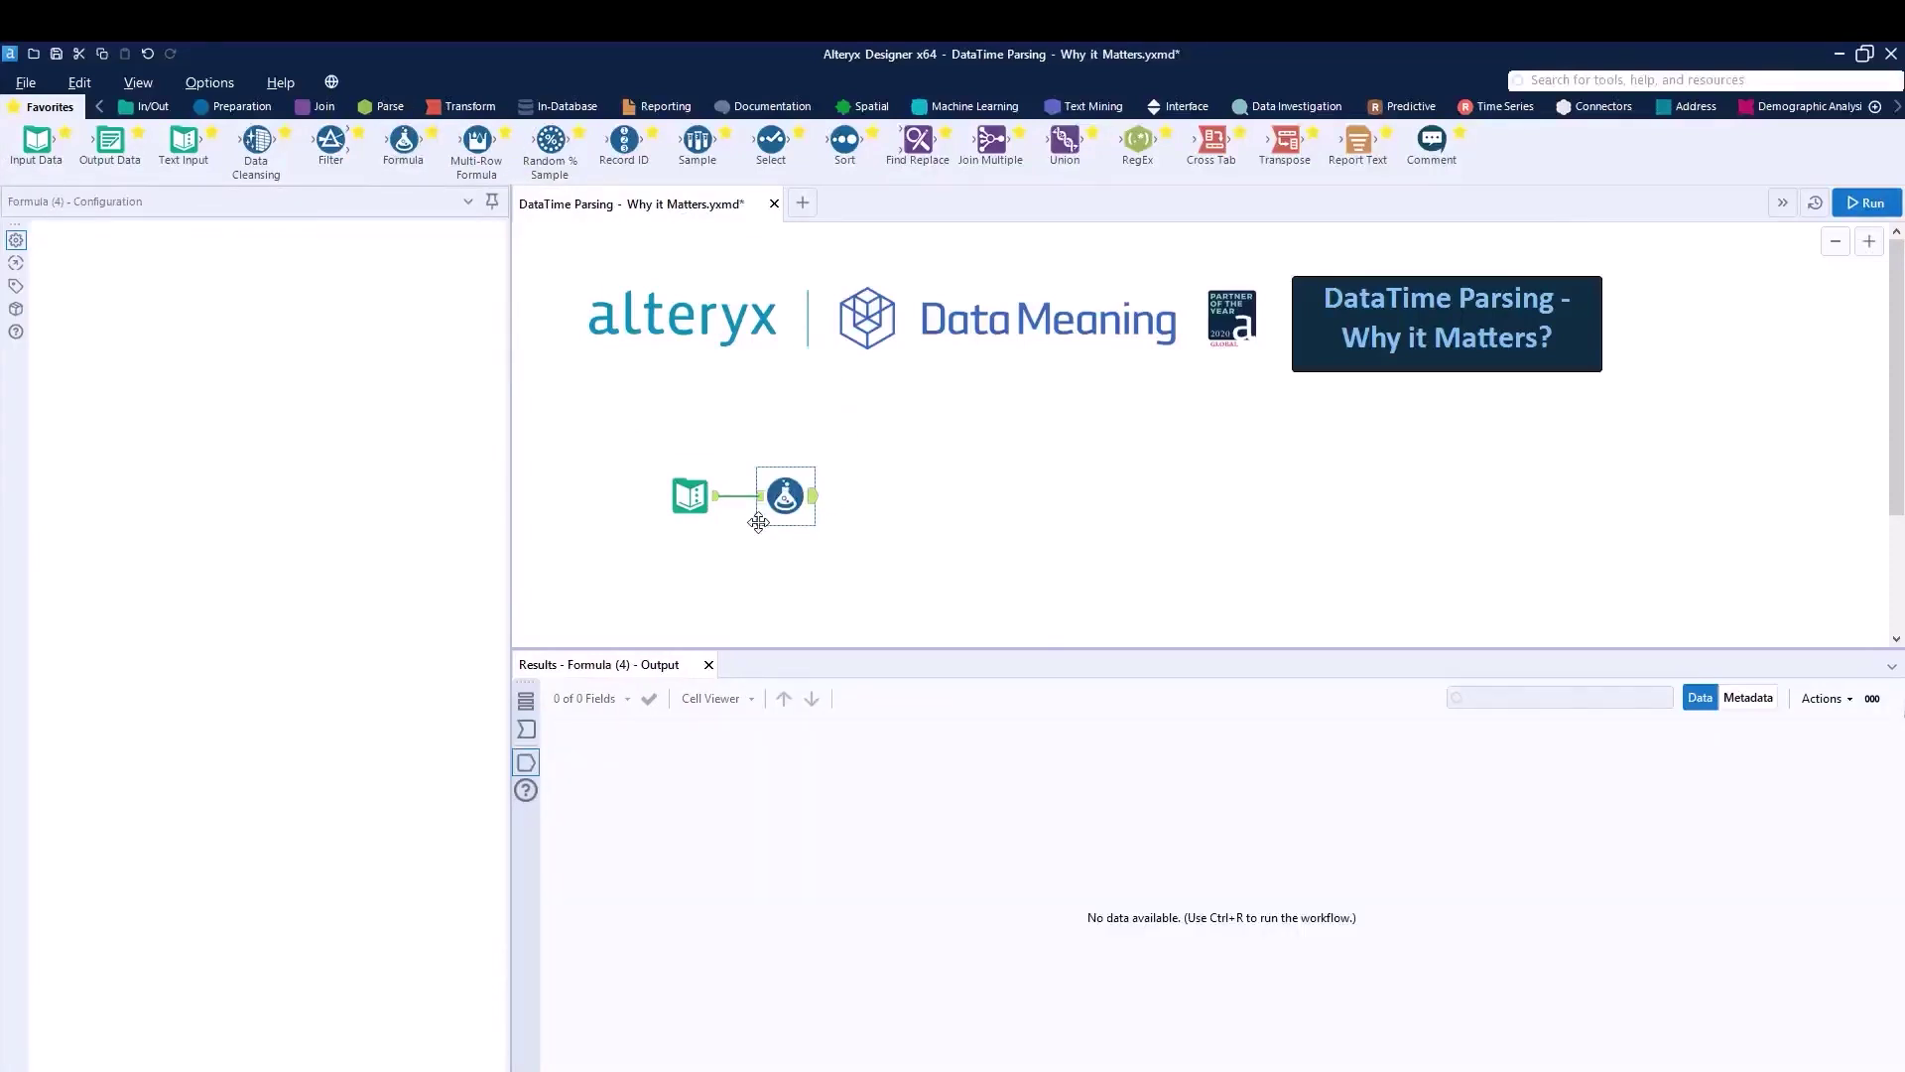
left_click(520, 731)
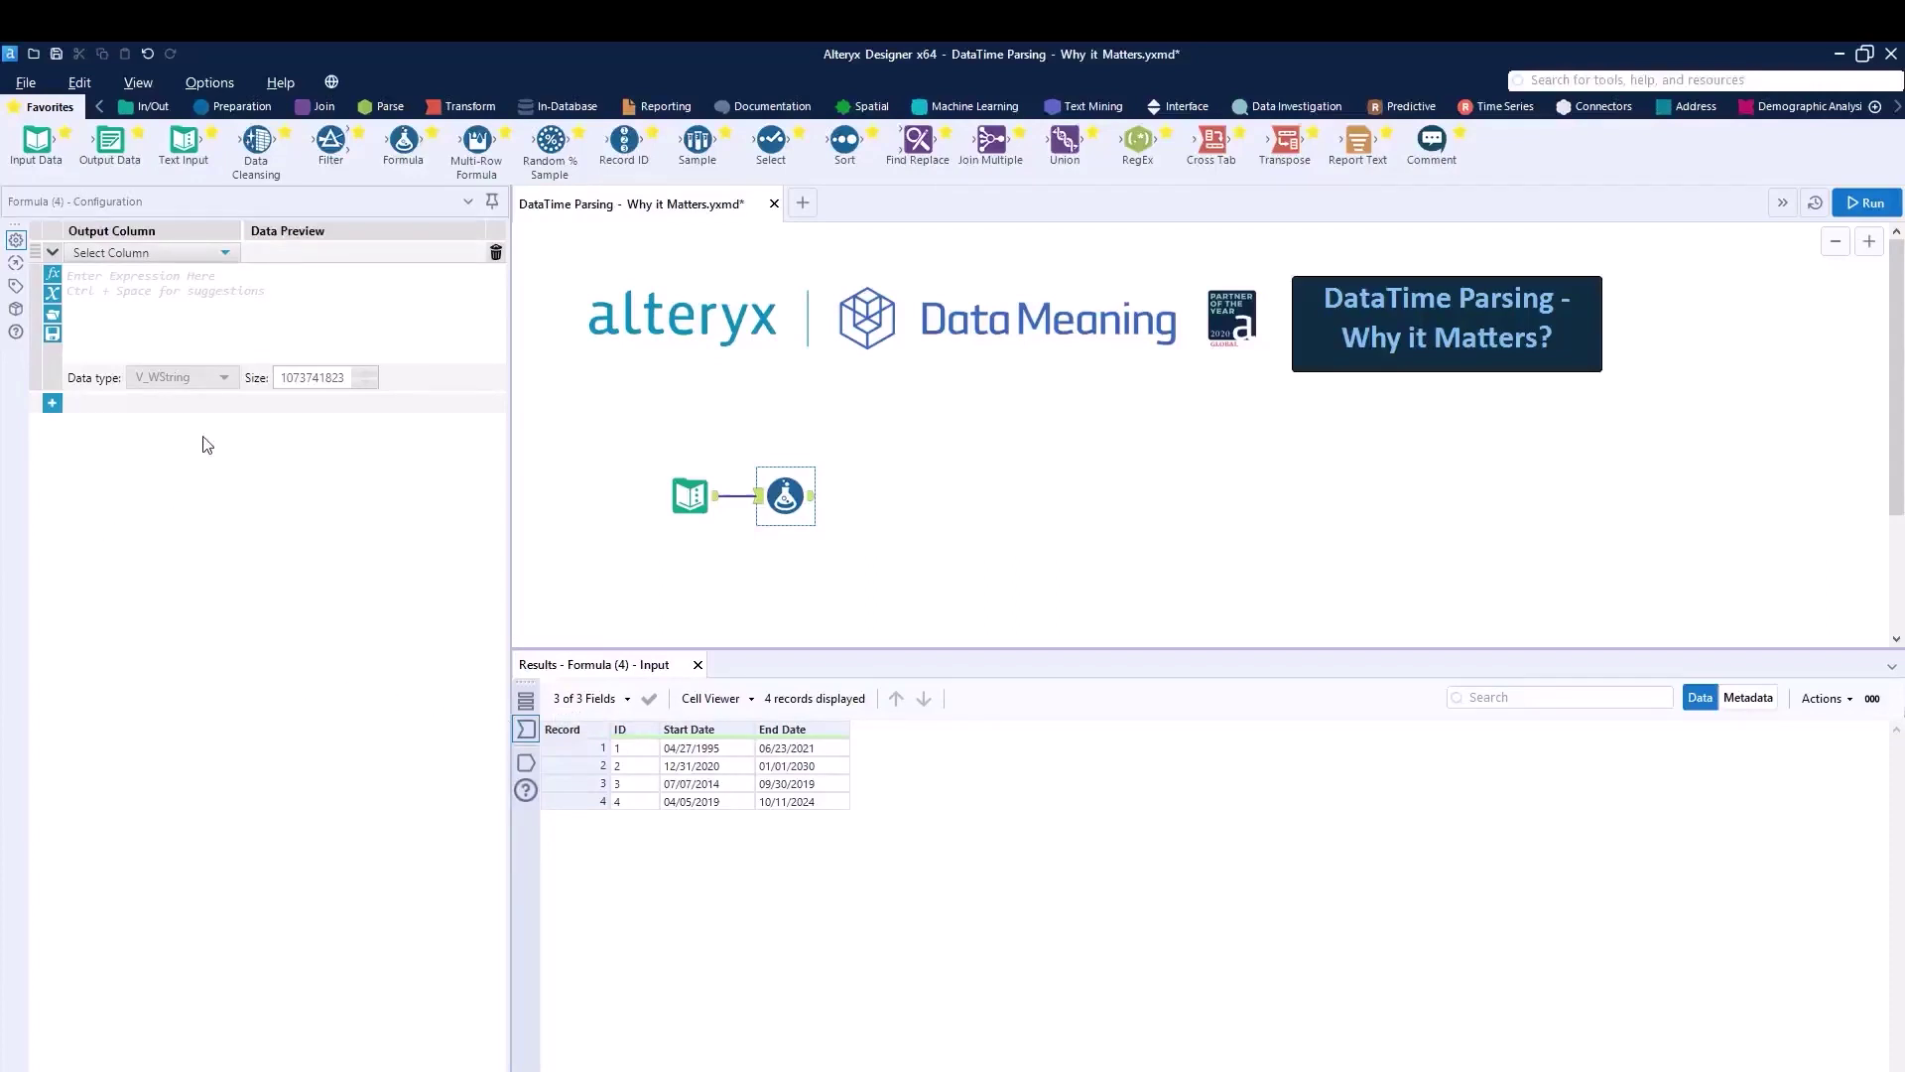
Step: Enter the expression [End Date]-[Start Date] using the field suggestions
left_click(263, 287)
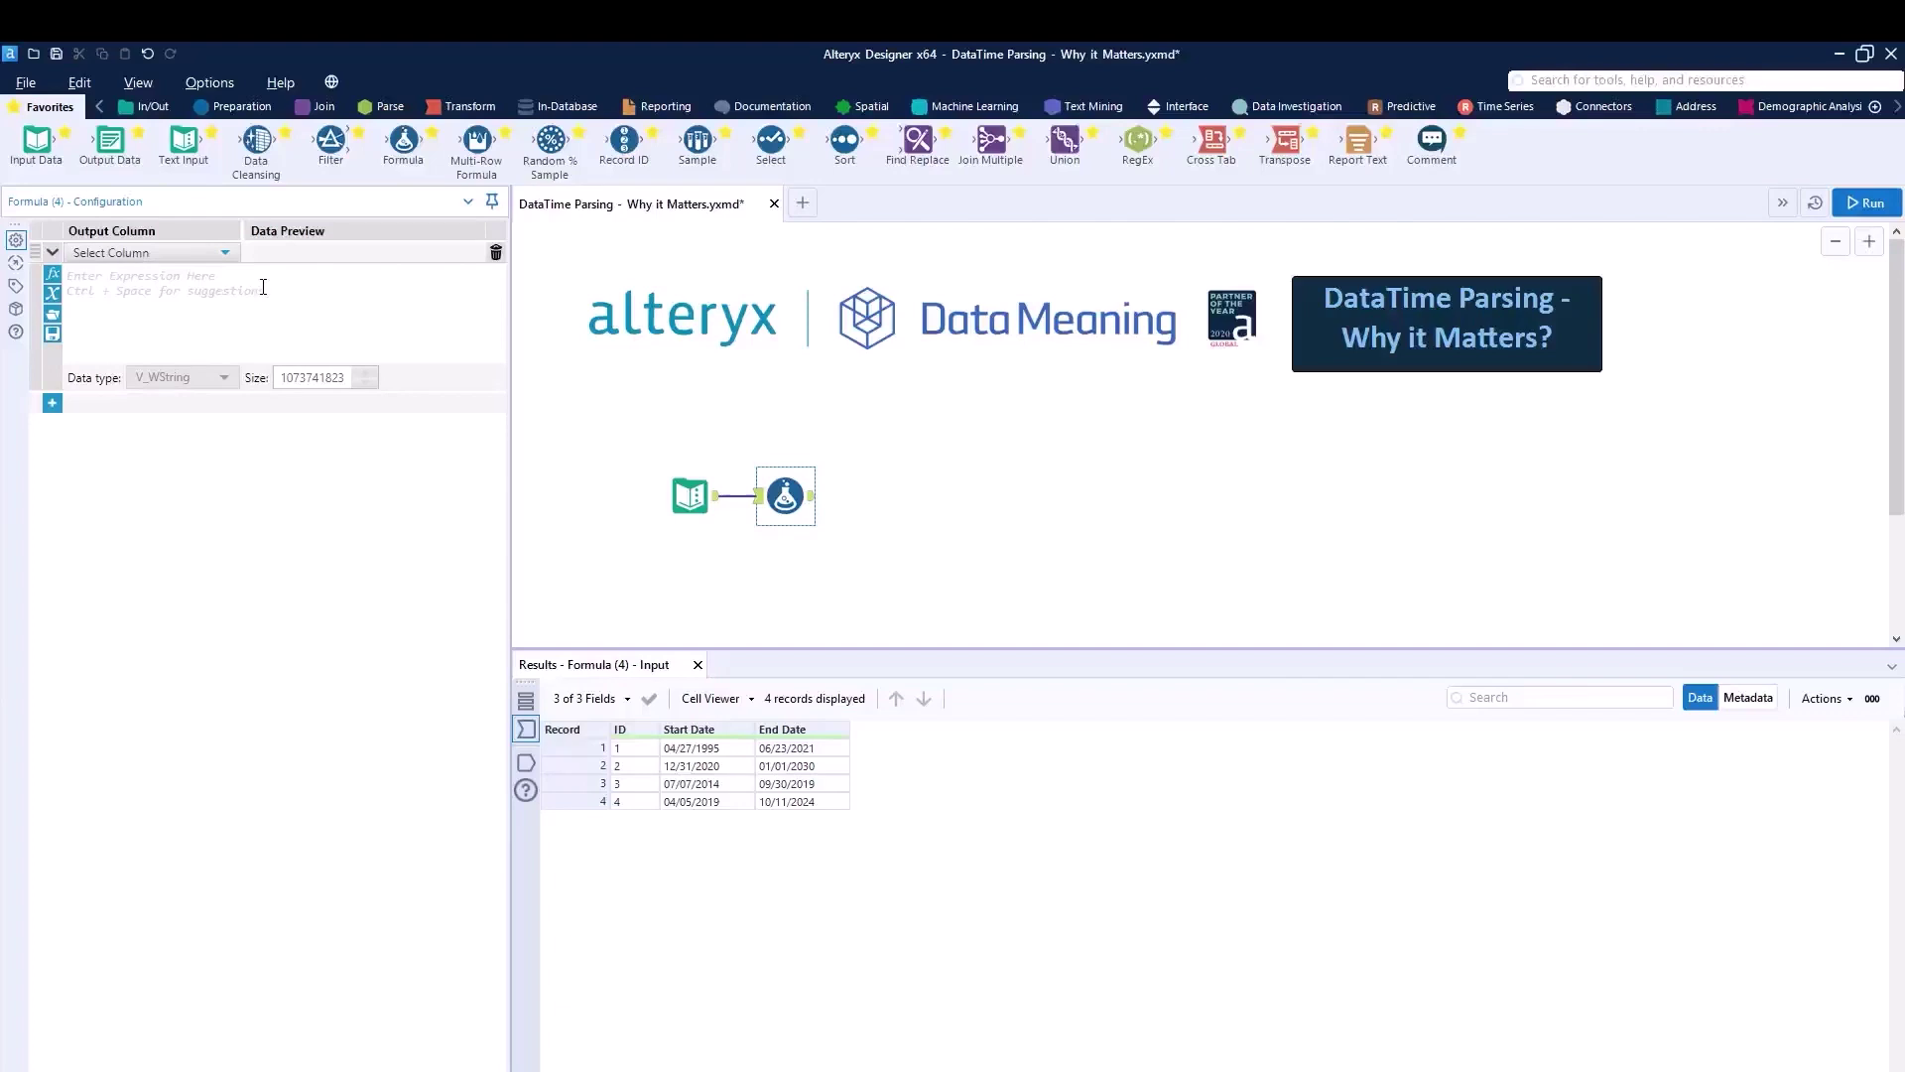
key("ctrl+space")
key("Down")
key("Return")
type("-")
key("ctrl+space")
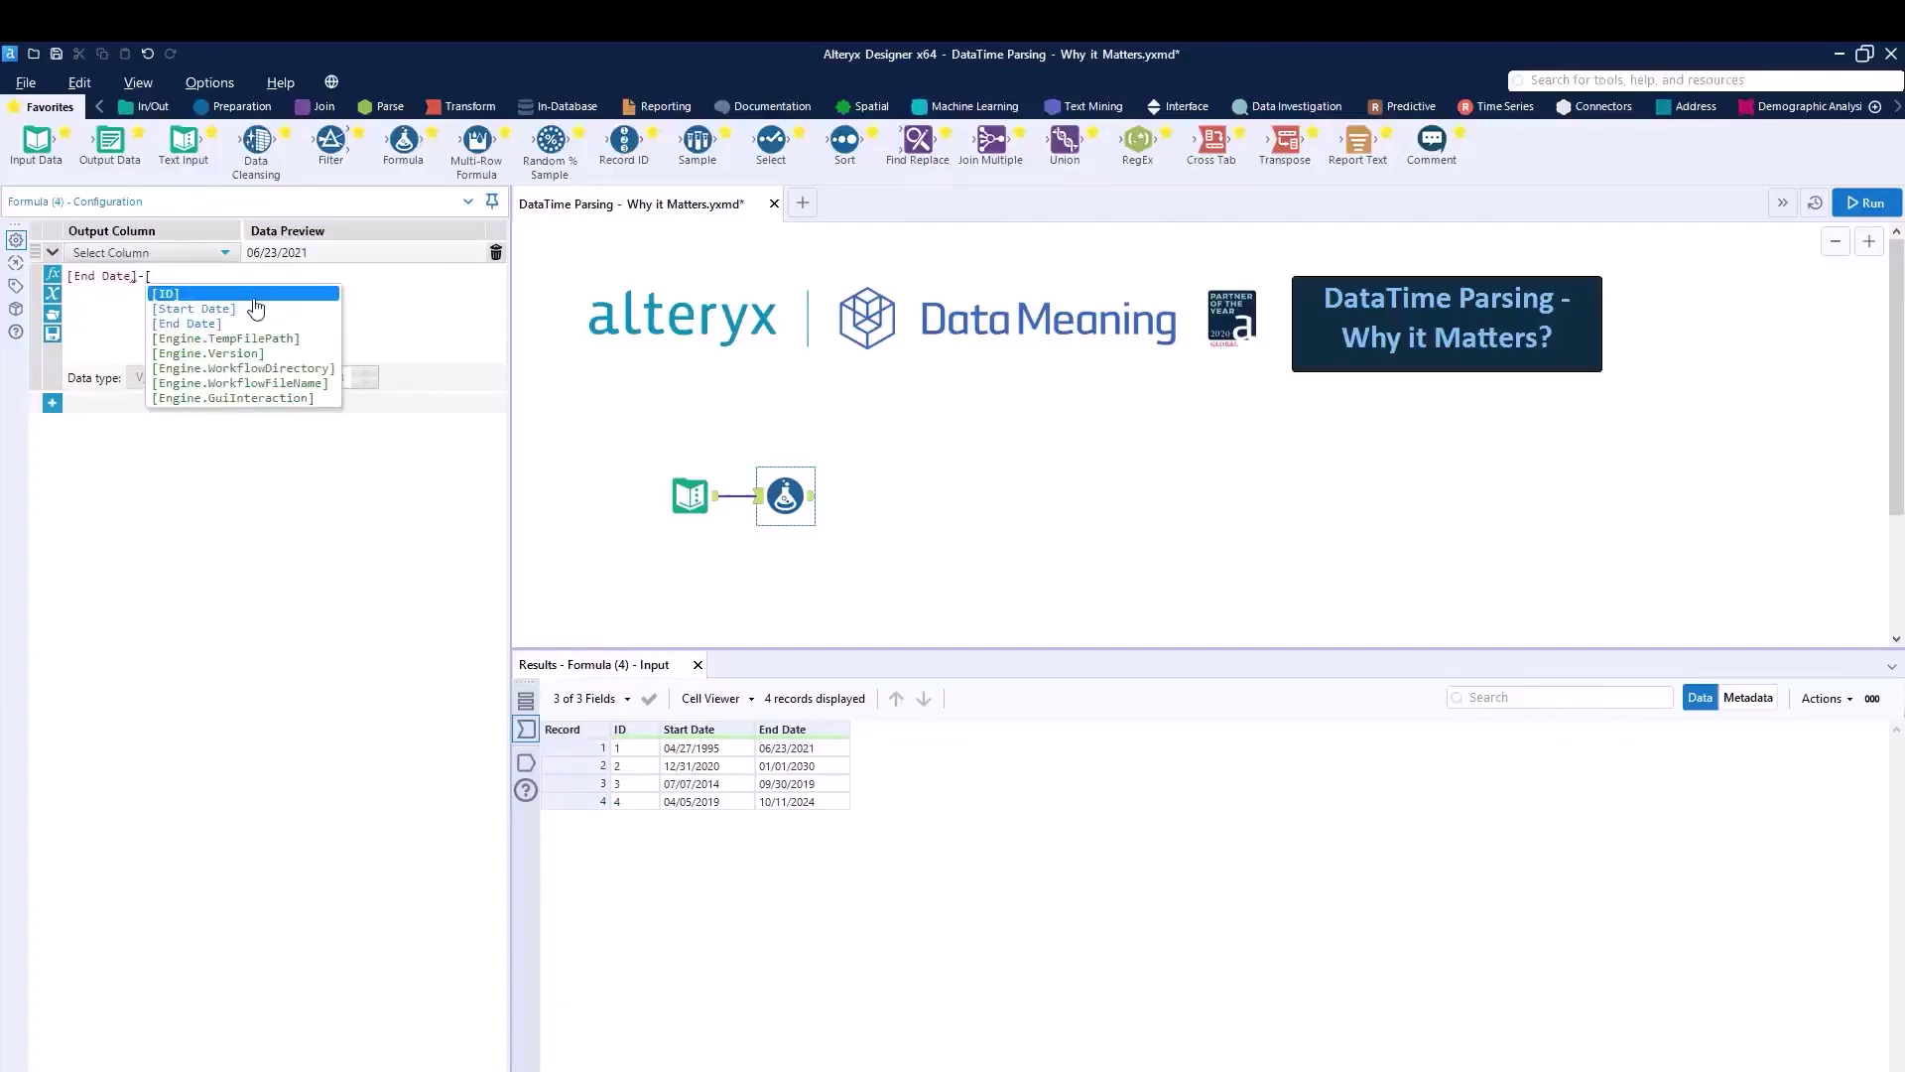
key("Down")
key("Return")
Step: Send the result to a new Int16 column named Days and run the workflow
left_click(191, 254)
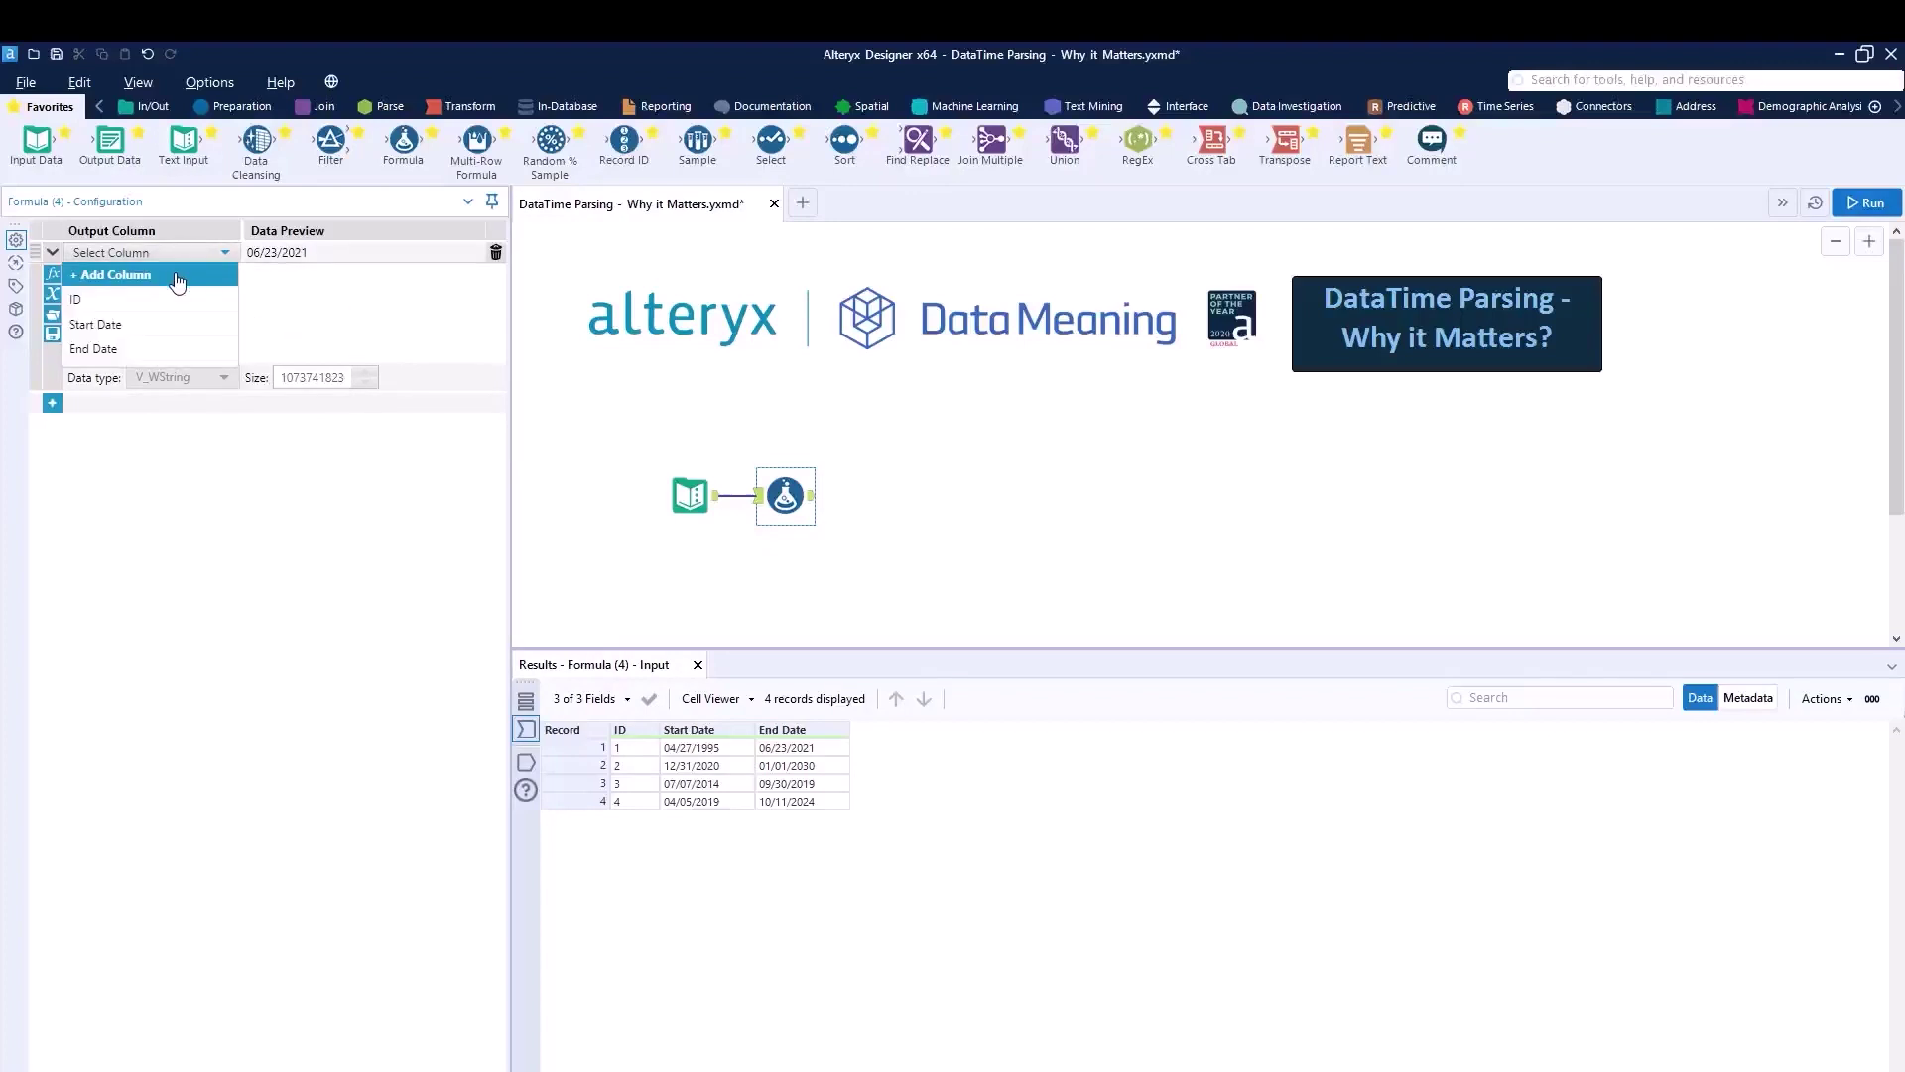
left_click(178, 280)
type("Days")
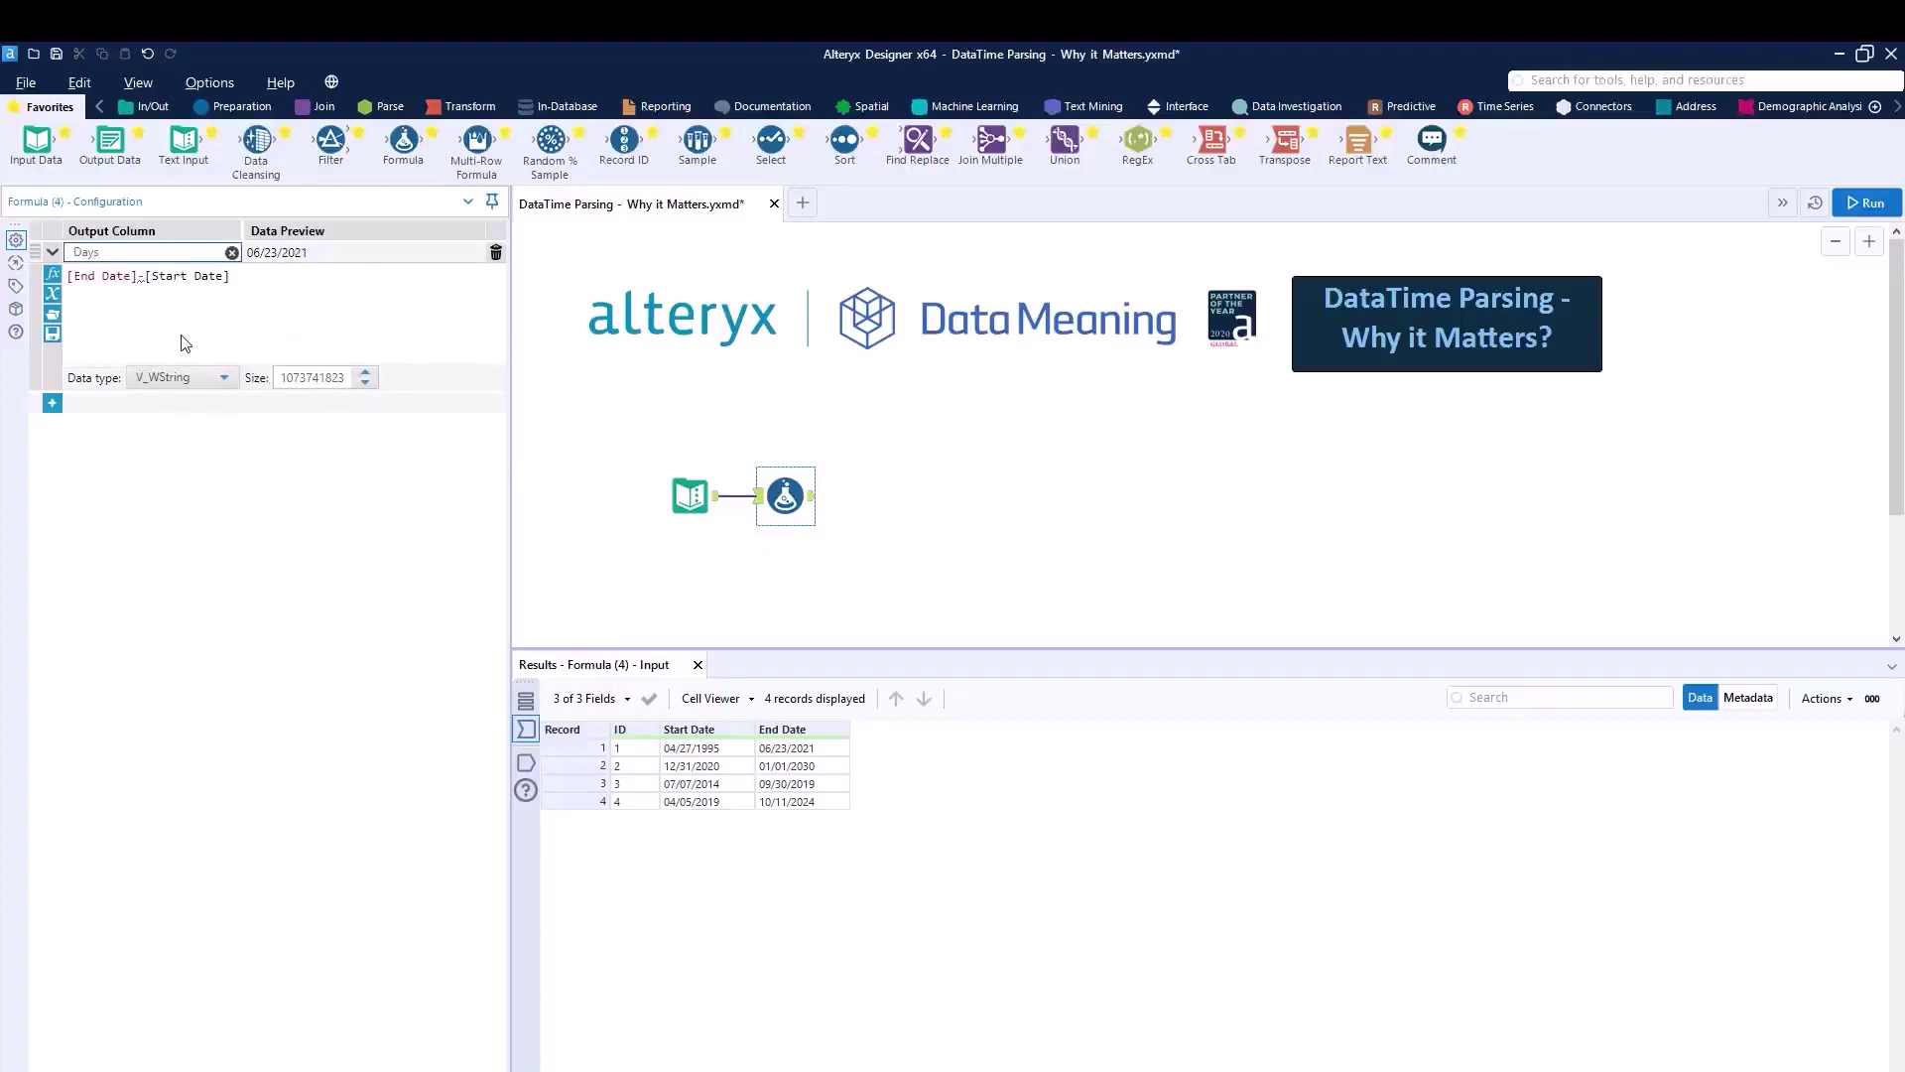
left_click(188, 377)
left_click(193, 475)
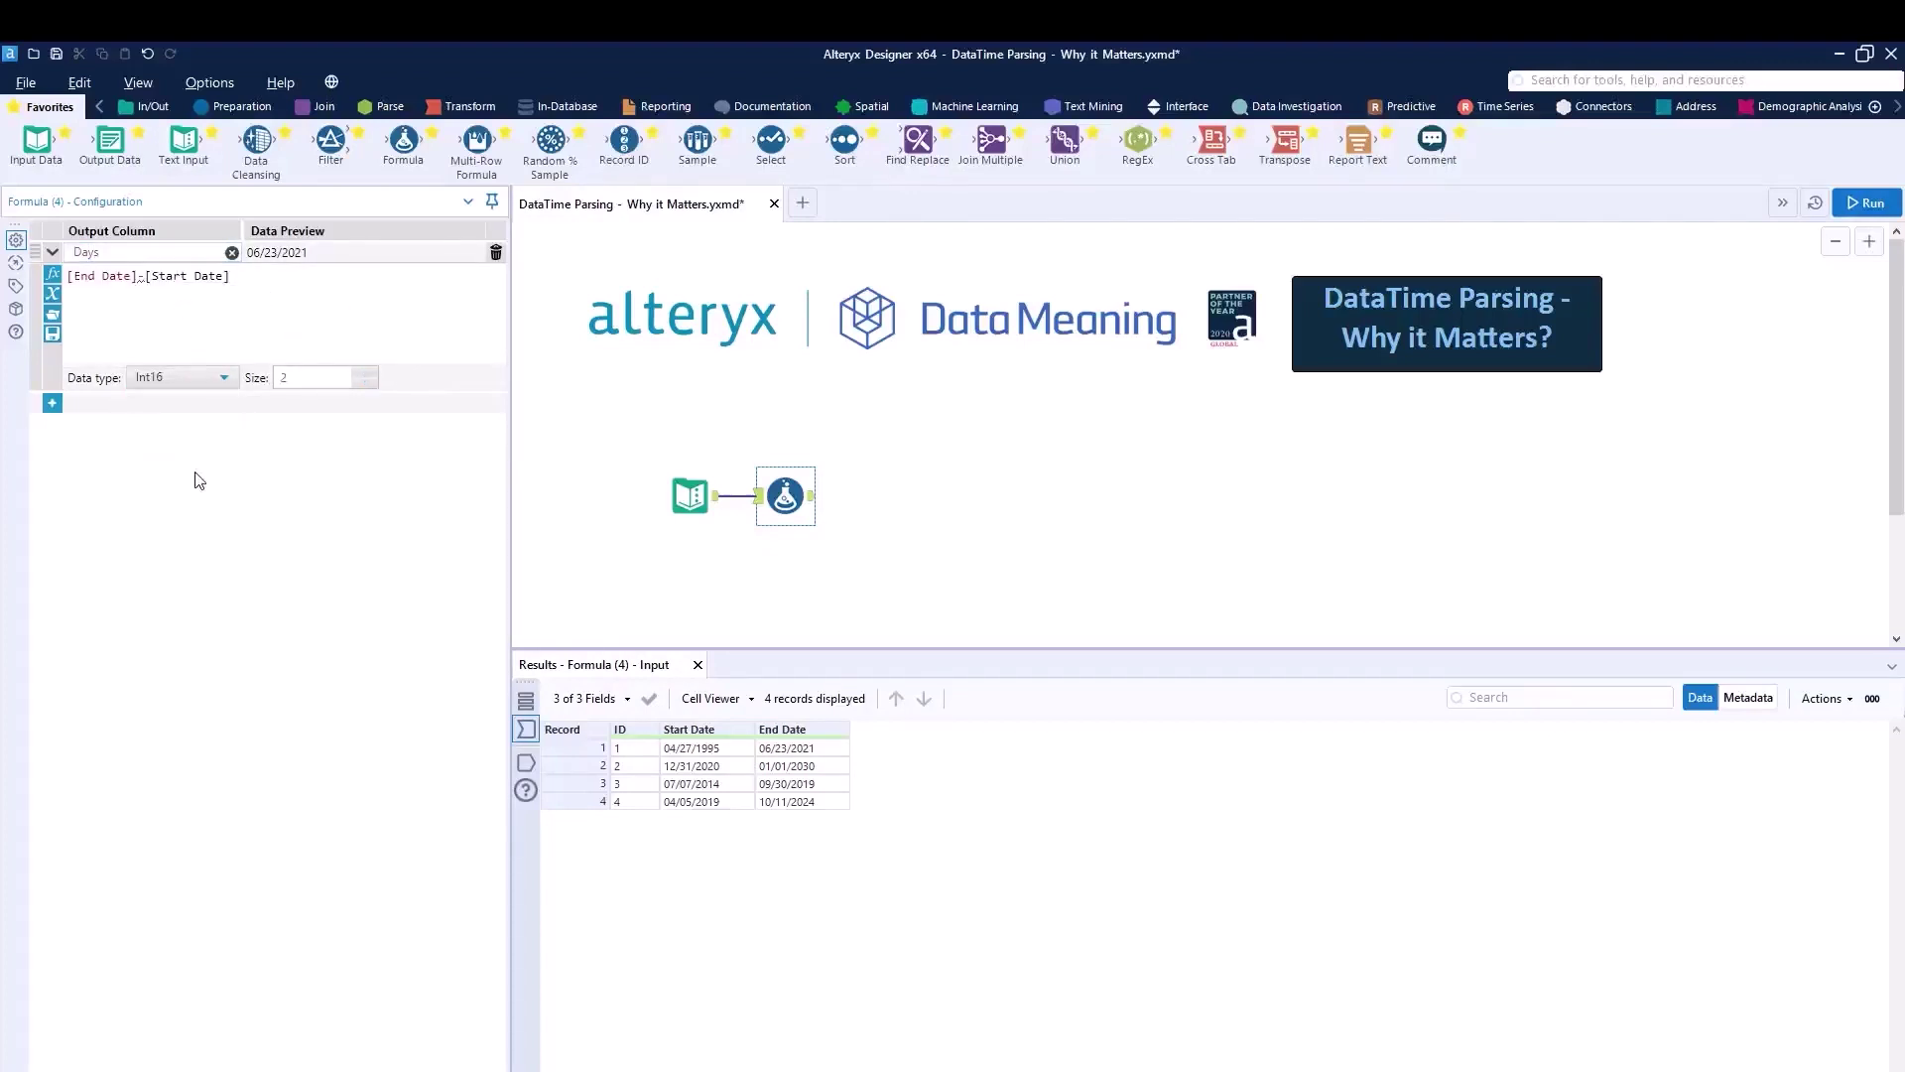
left_click(1862, 202)
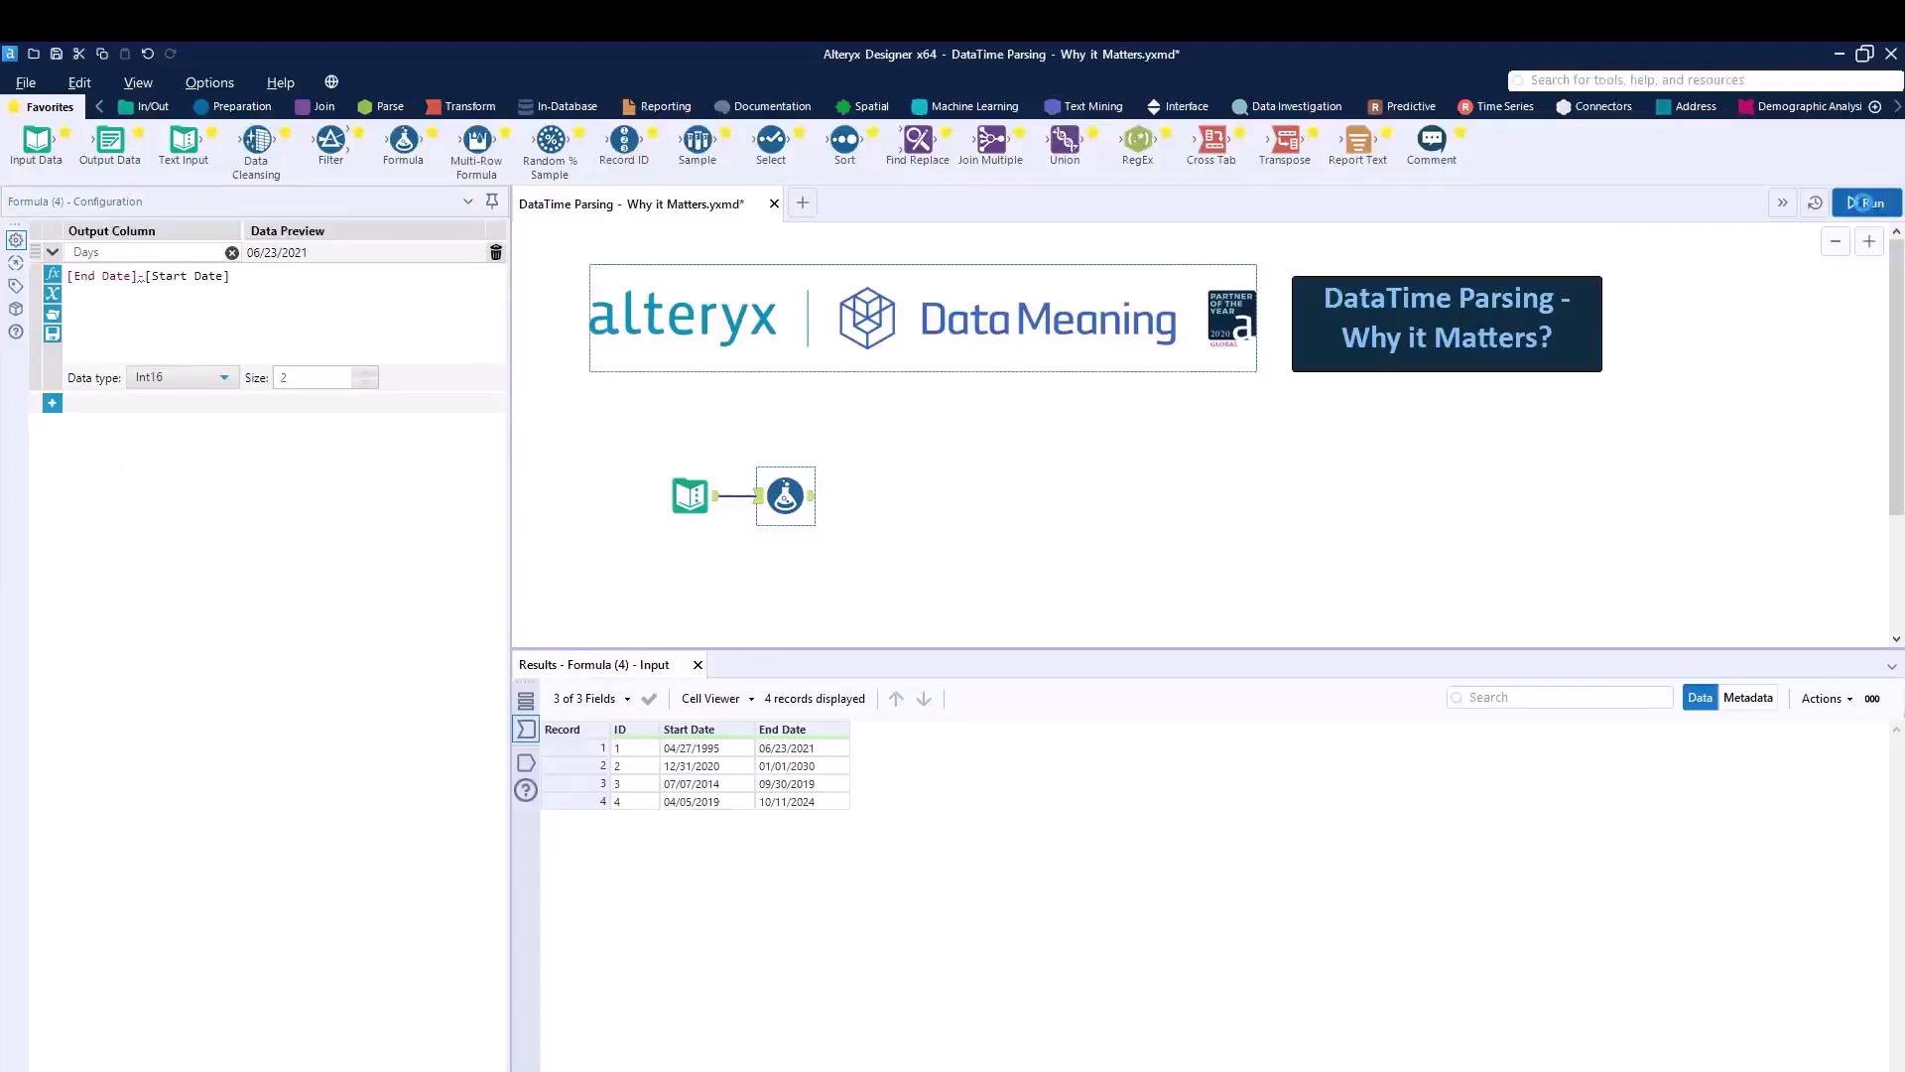
Step: Inspect the Formula tool's incoming records to check the Start Date values' format
left_click(812, 506)
left_click(525, 729)
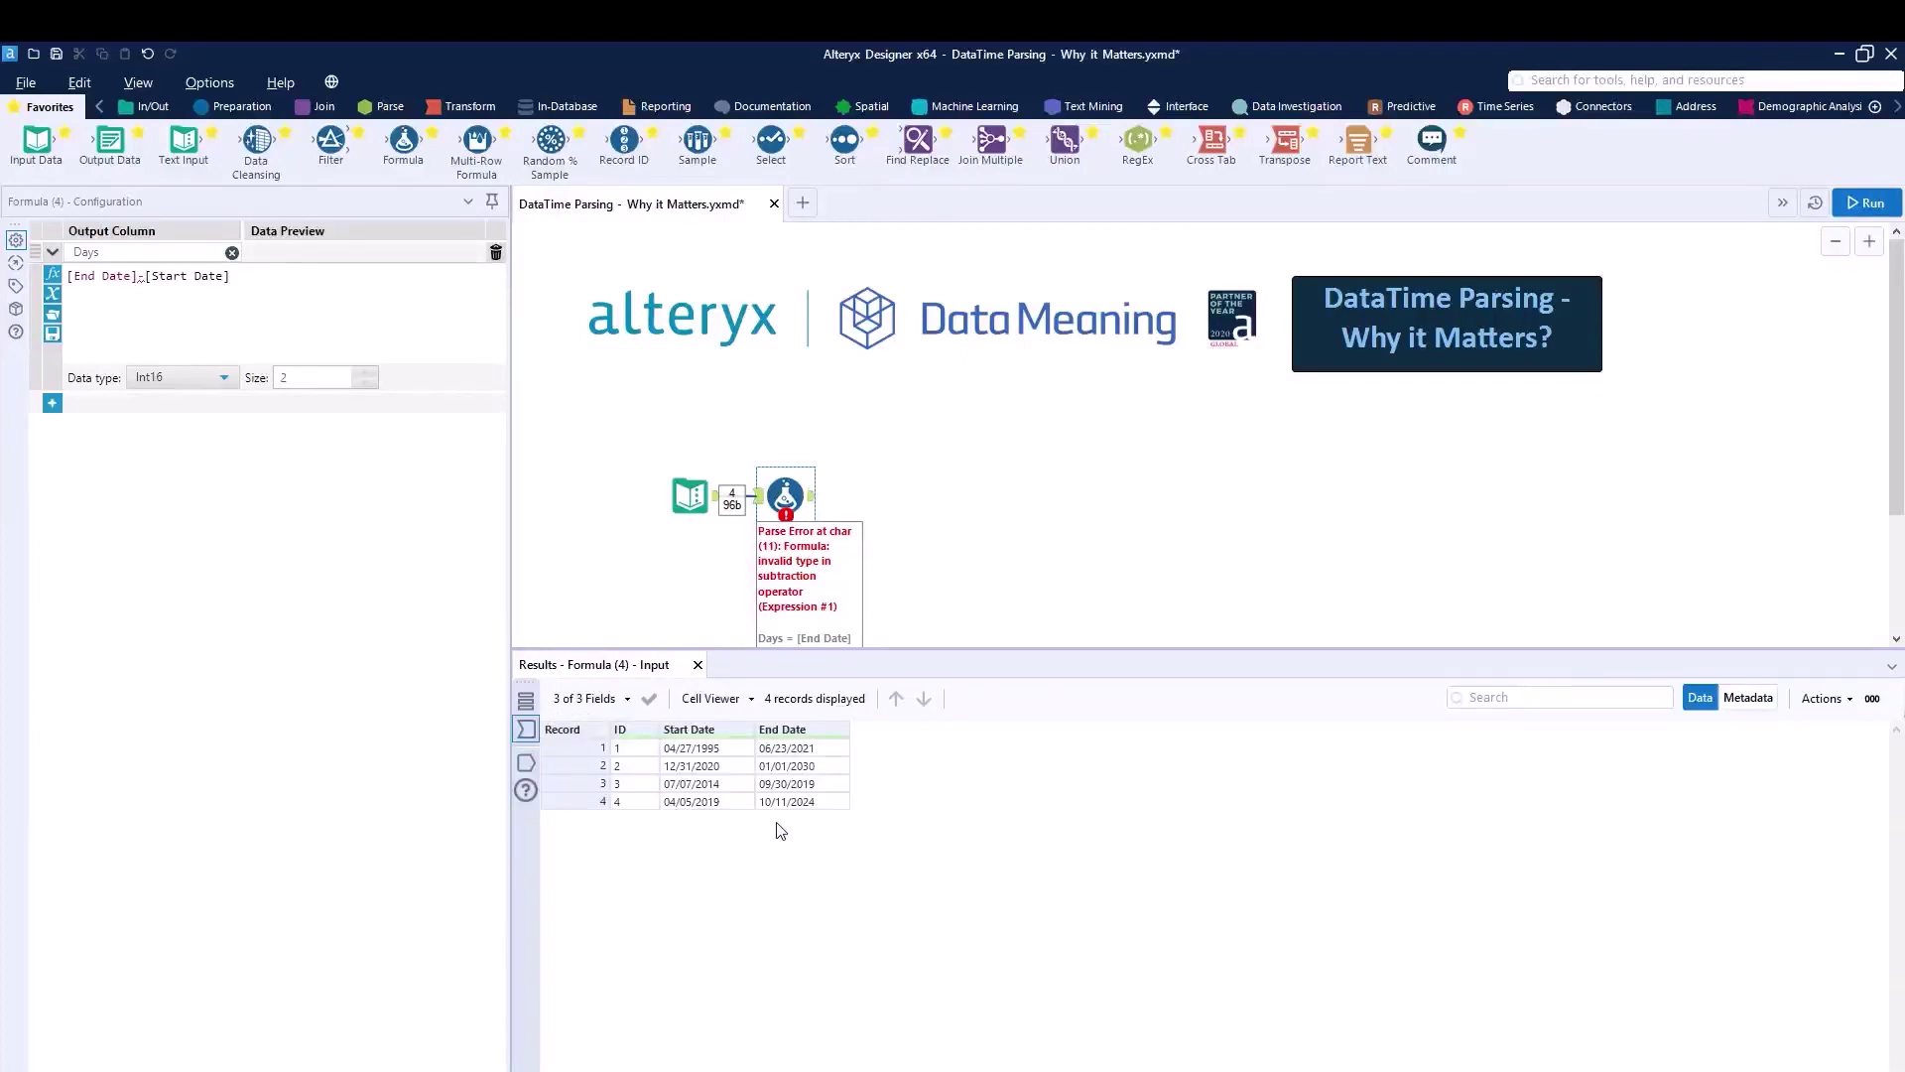
left_click(681, 751)
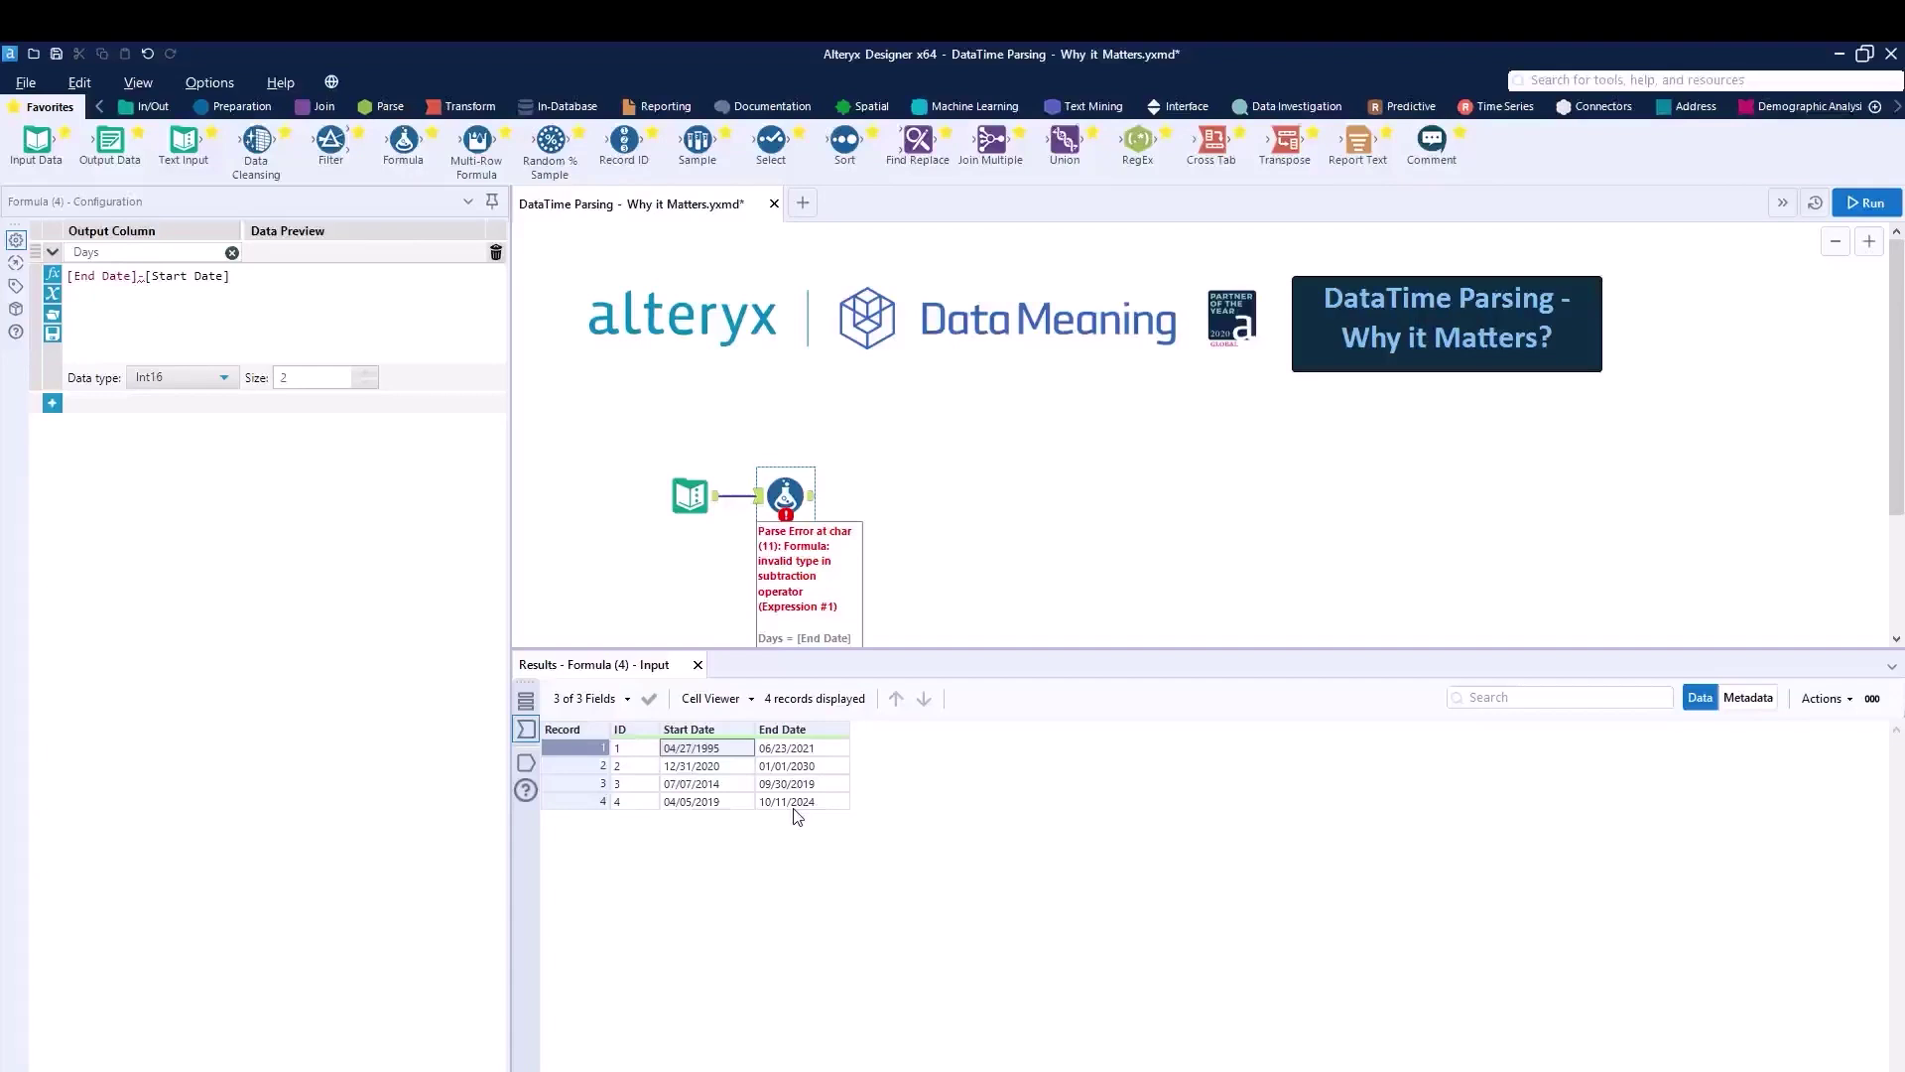
Step: Delete the failing Formula tool from the canvas
left_click(786, 494)
key("ctrl+r")
key("Delete")
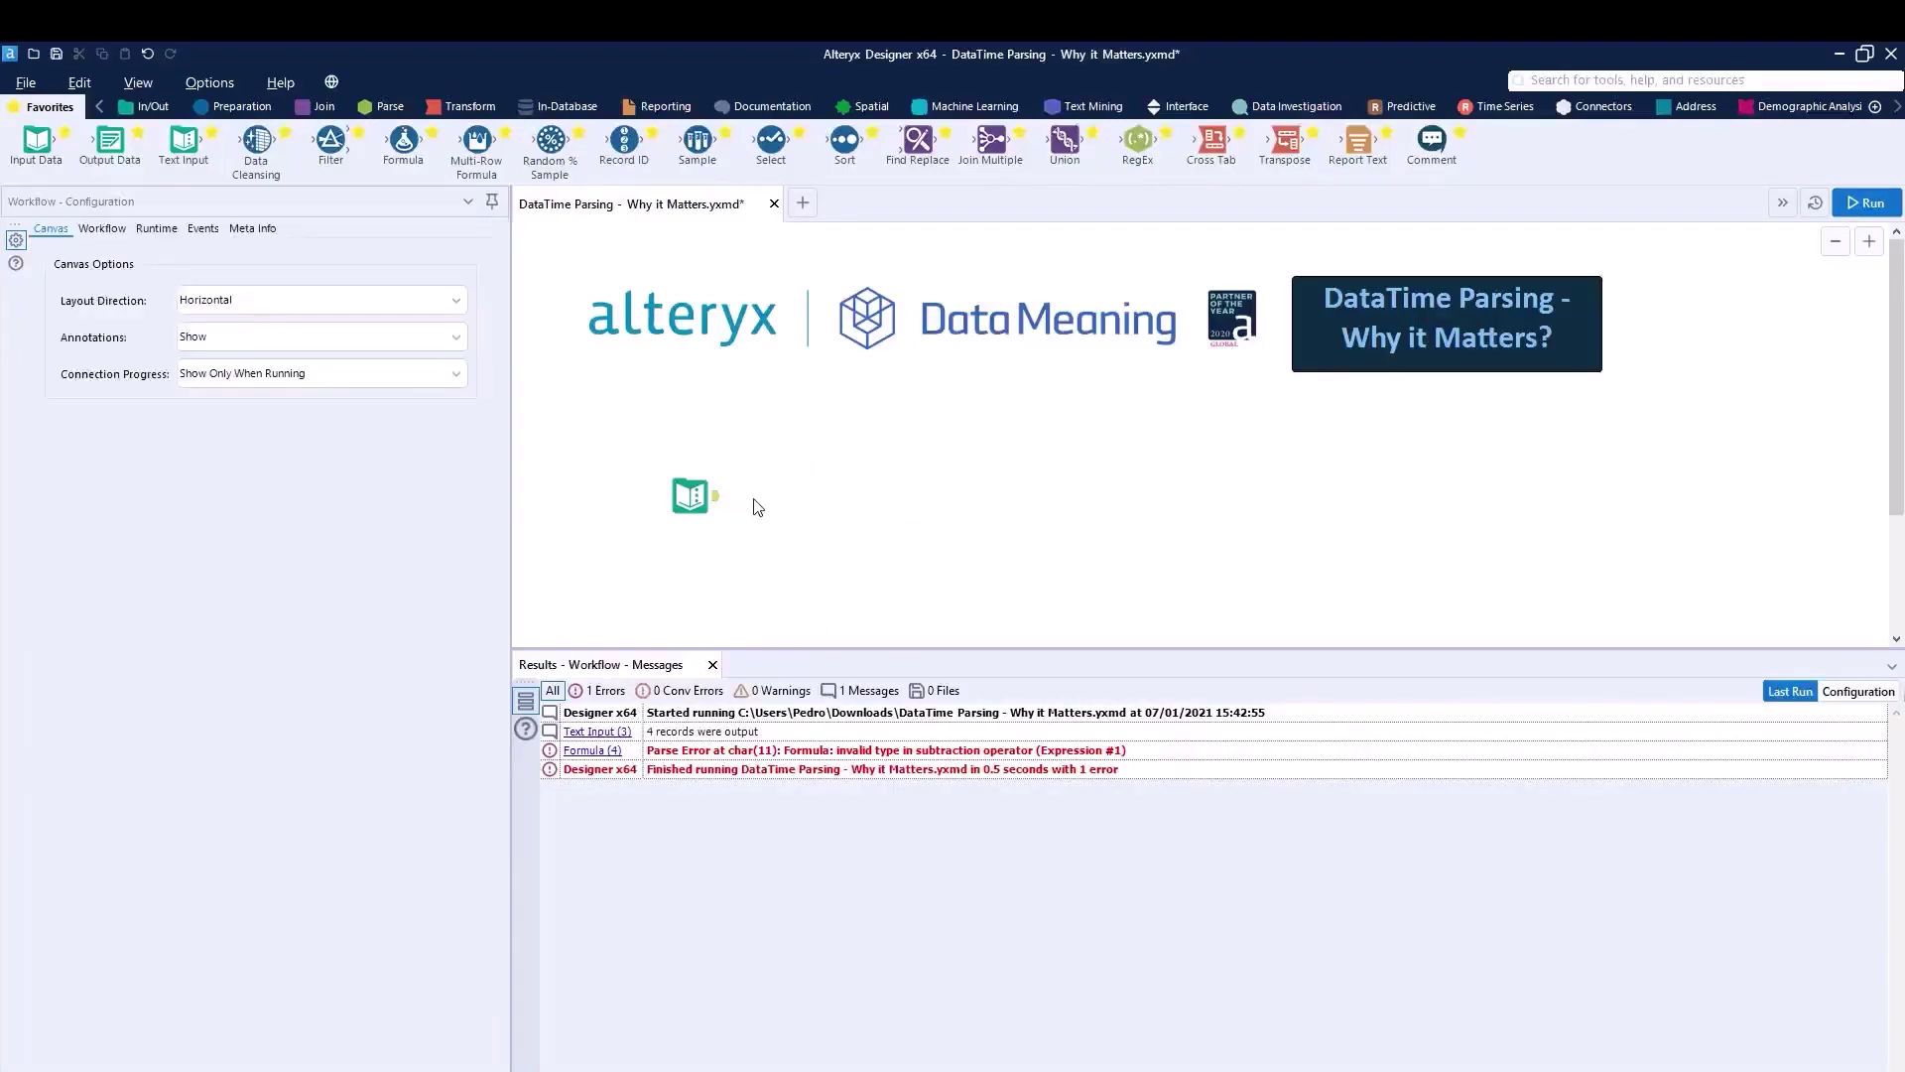
Step: Add a DateTime tool from the Parse tools after the Text Input
left_click(387, 107)
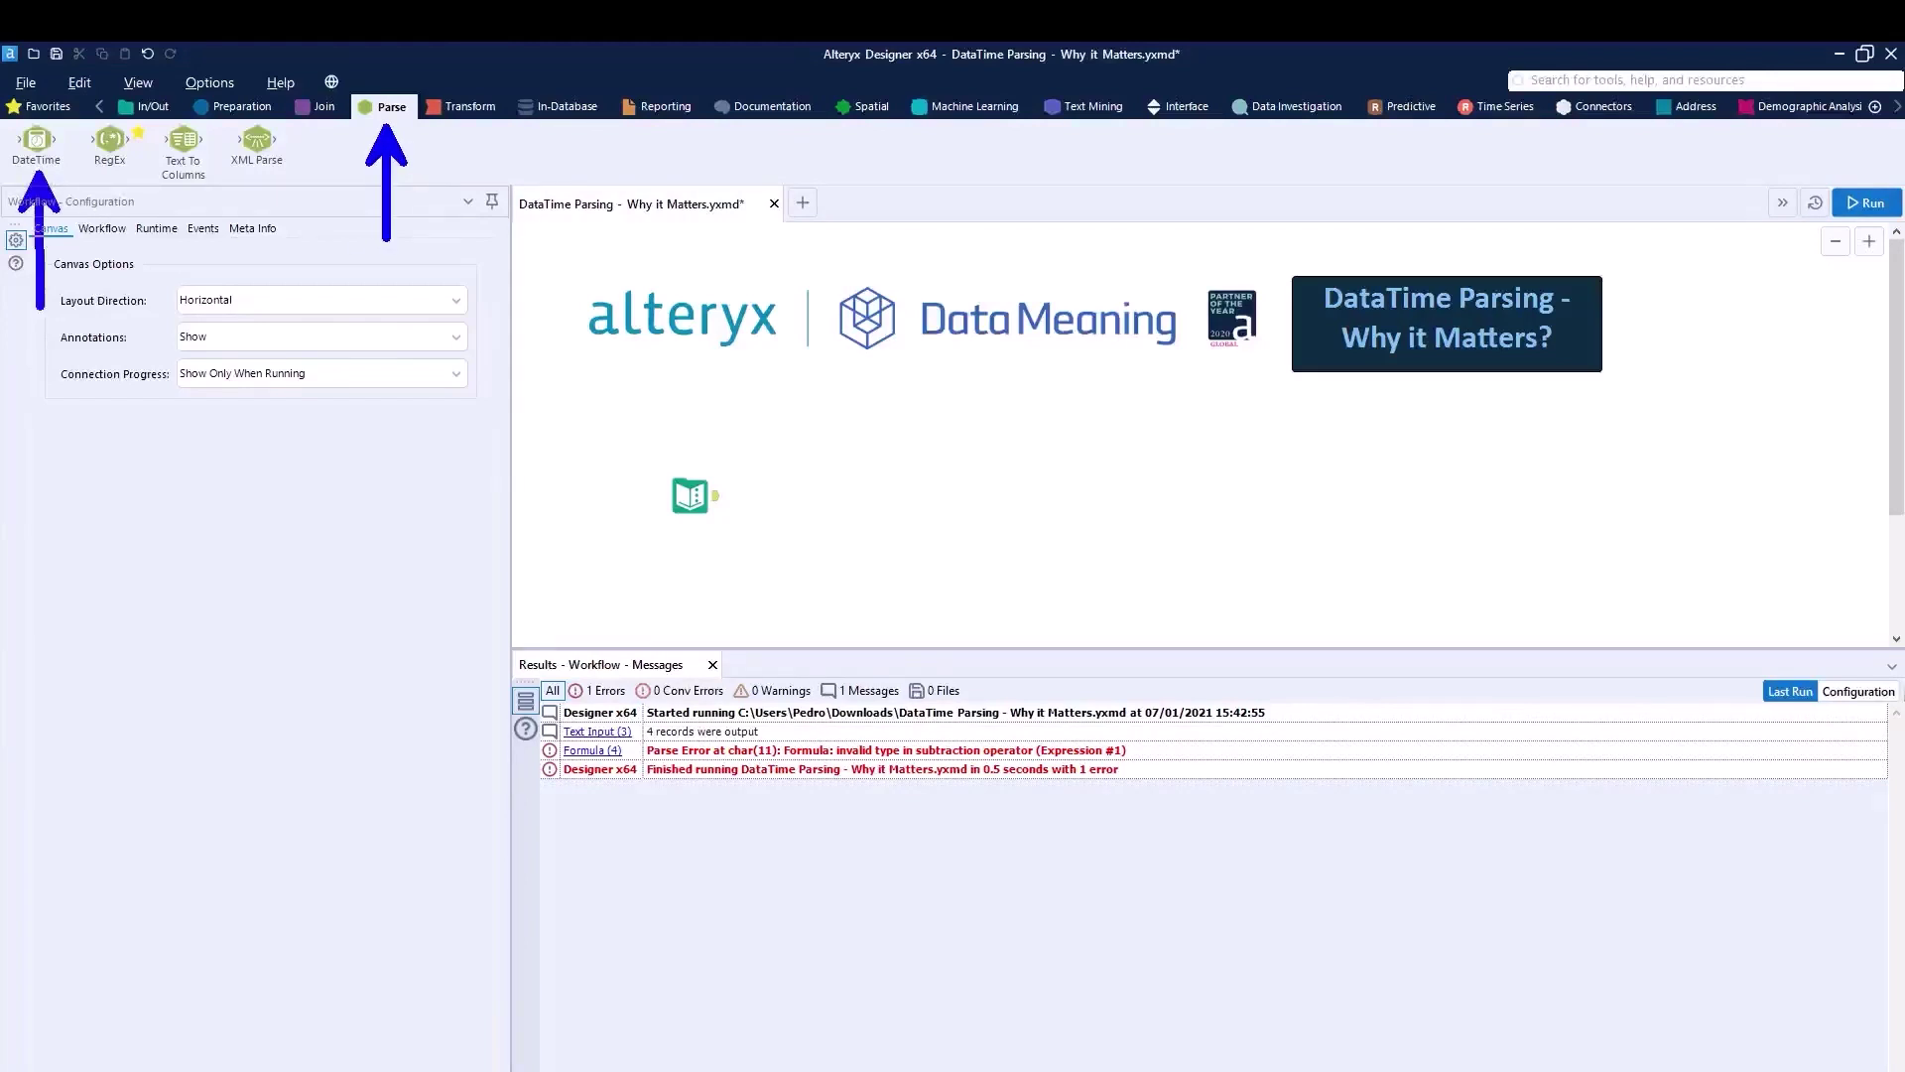
left_click_drag(36, 138, 789, 494)
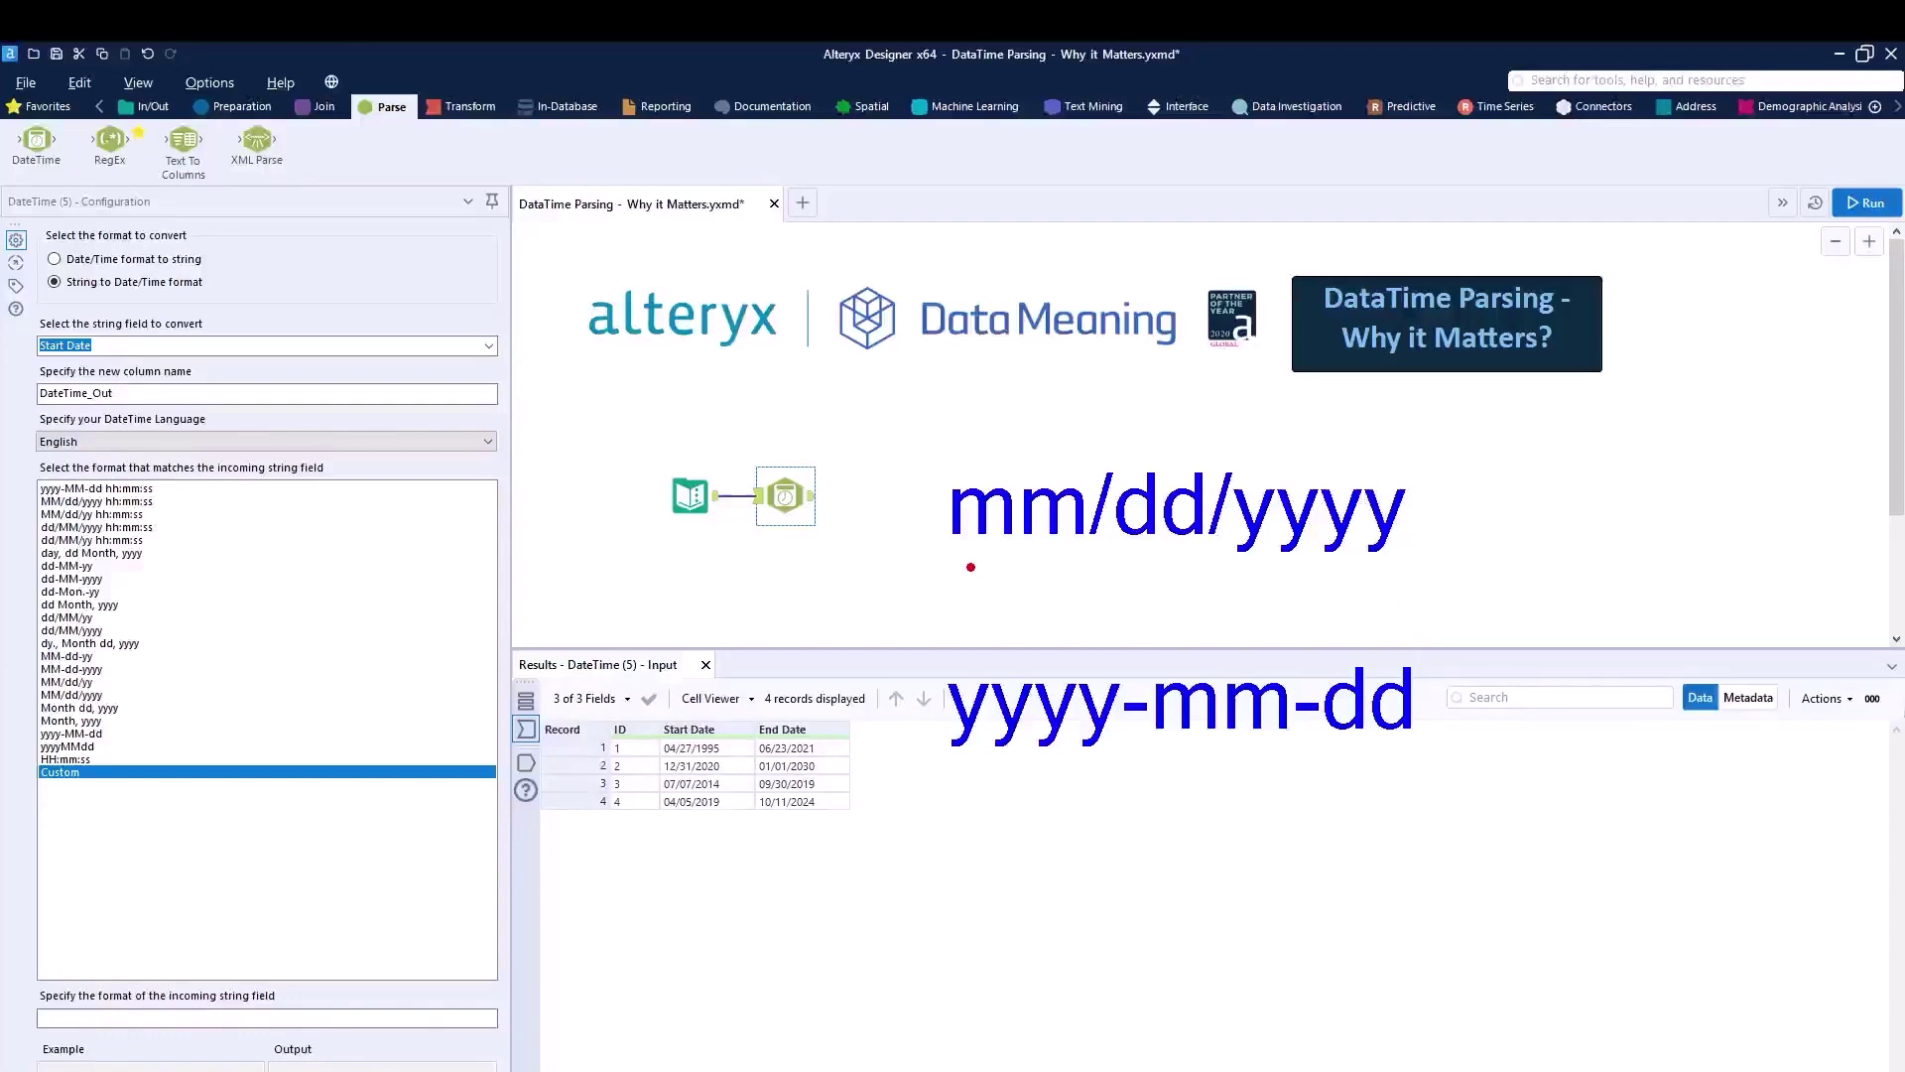
left_click_drag(968, 565, 1403, 570)
Step: Rename the DateTime output column from DateTime_Out to Start Date New
left_click_drag(938, 786, 1465, 797)
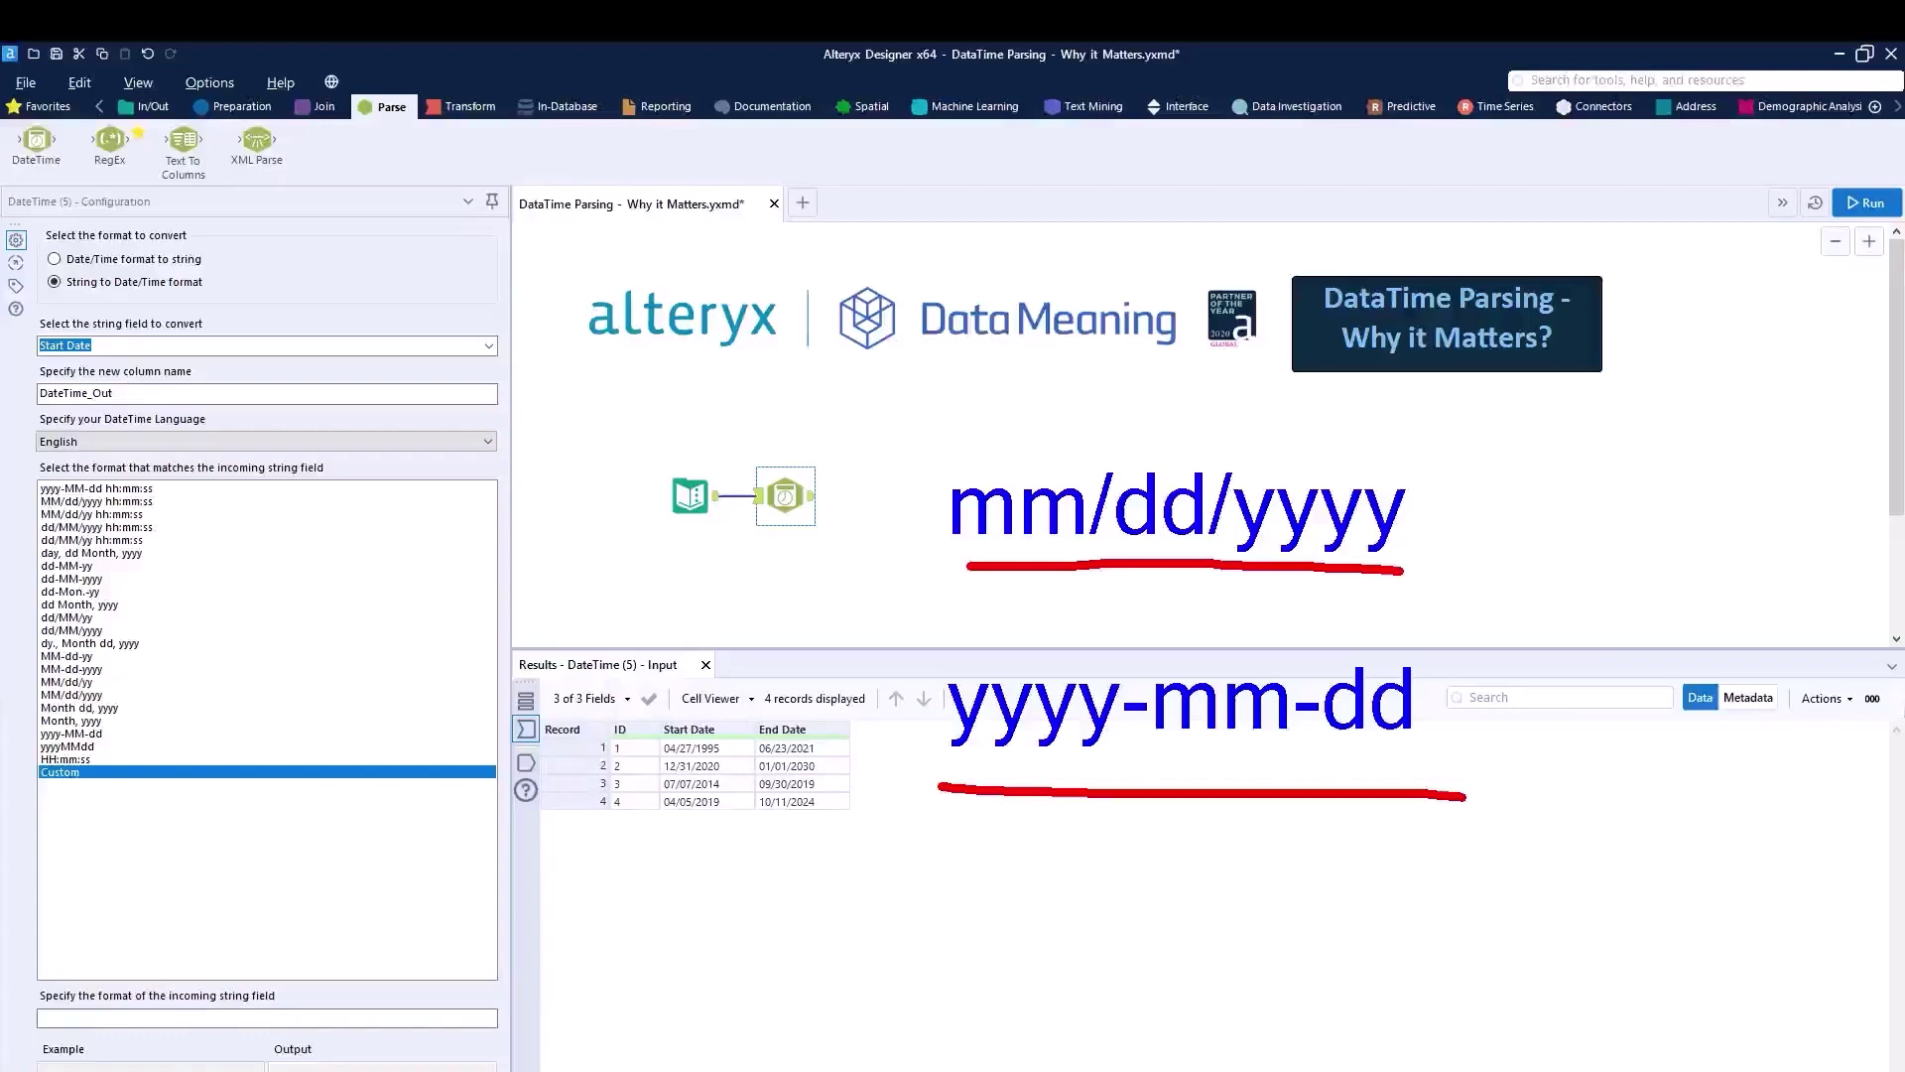
mouse_move(768, 560)
left_mouse_down()
mouse_move(854, 479)
mouse_move(803, 432)
mouse_move(707, 459)
mouse_move(706, 538)
mouse_move(789, 585)
left_mouse_up()
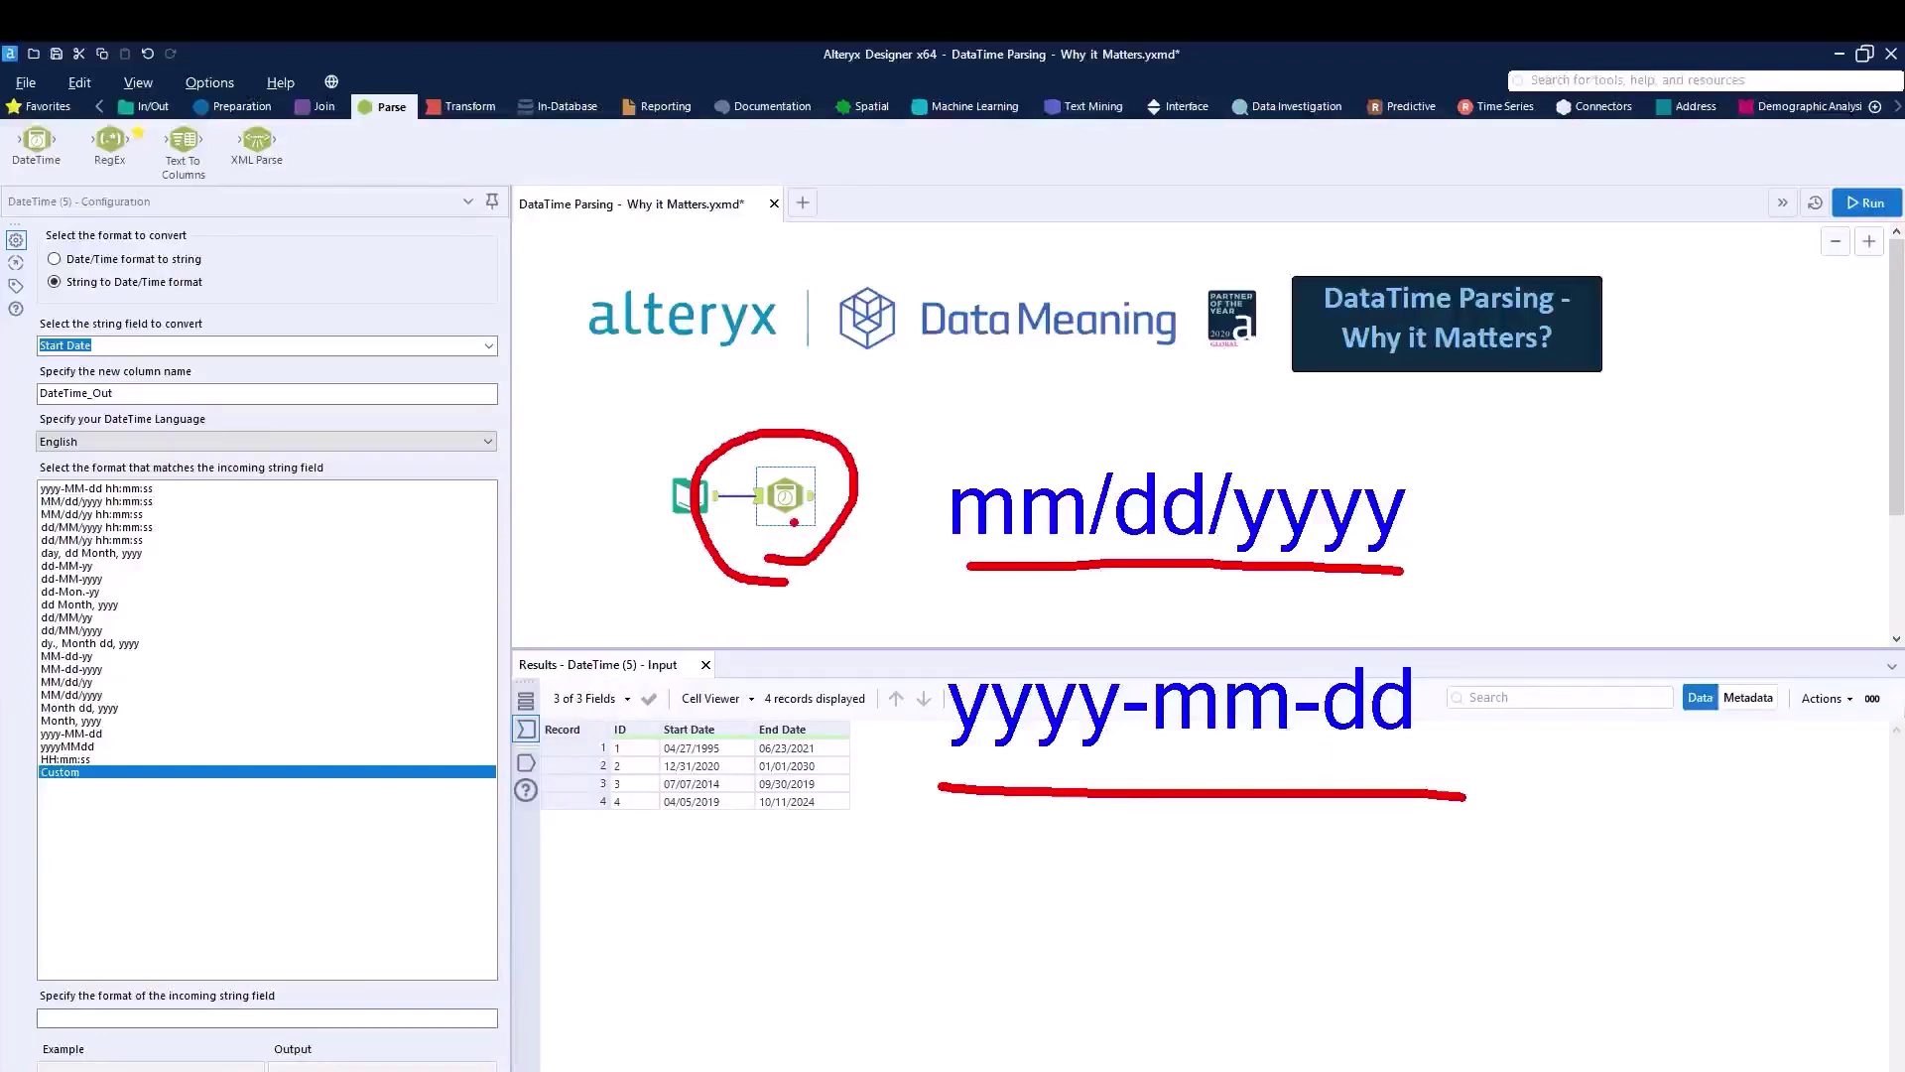
key("e")
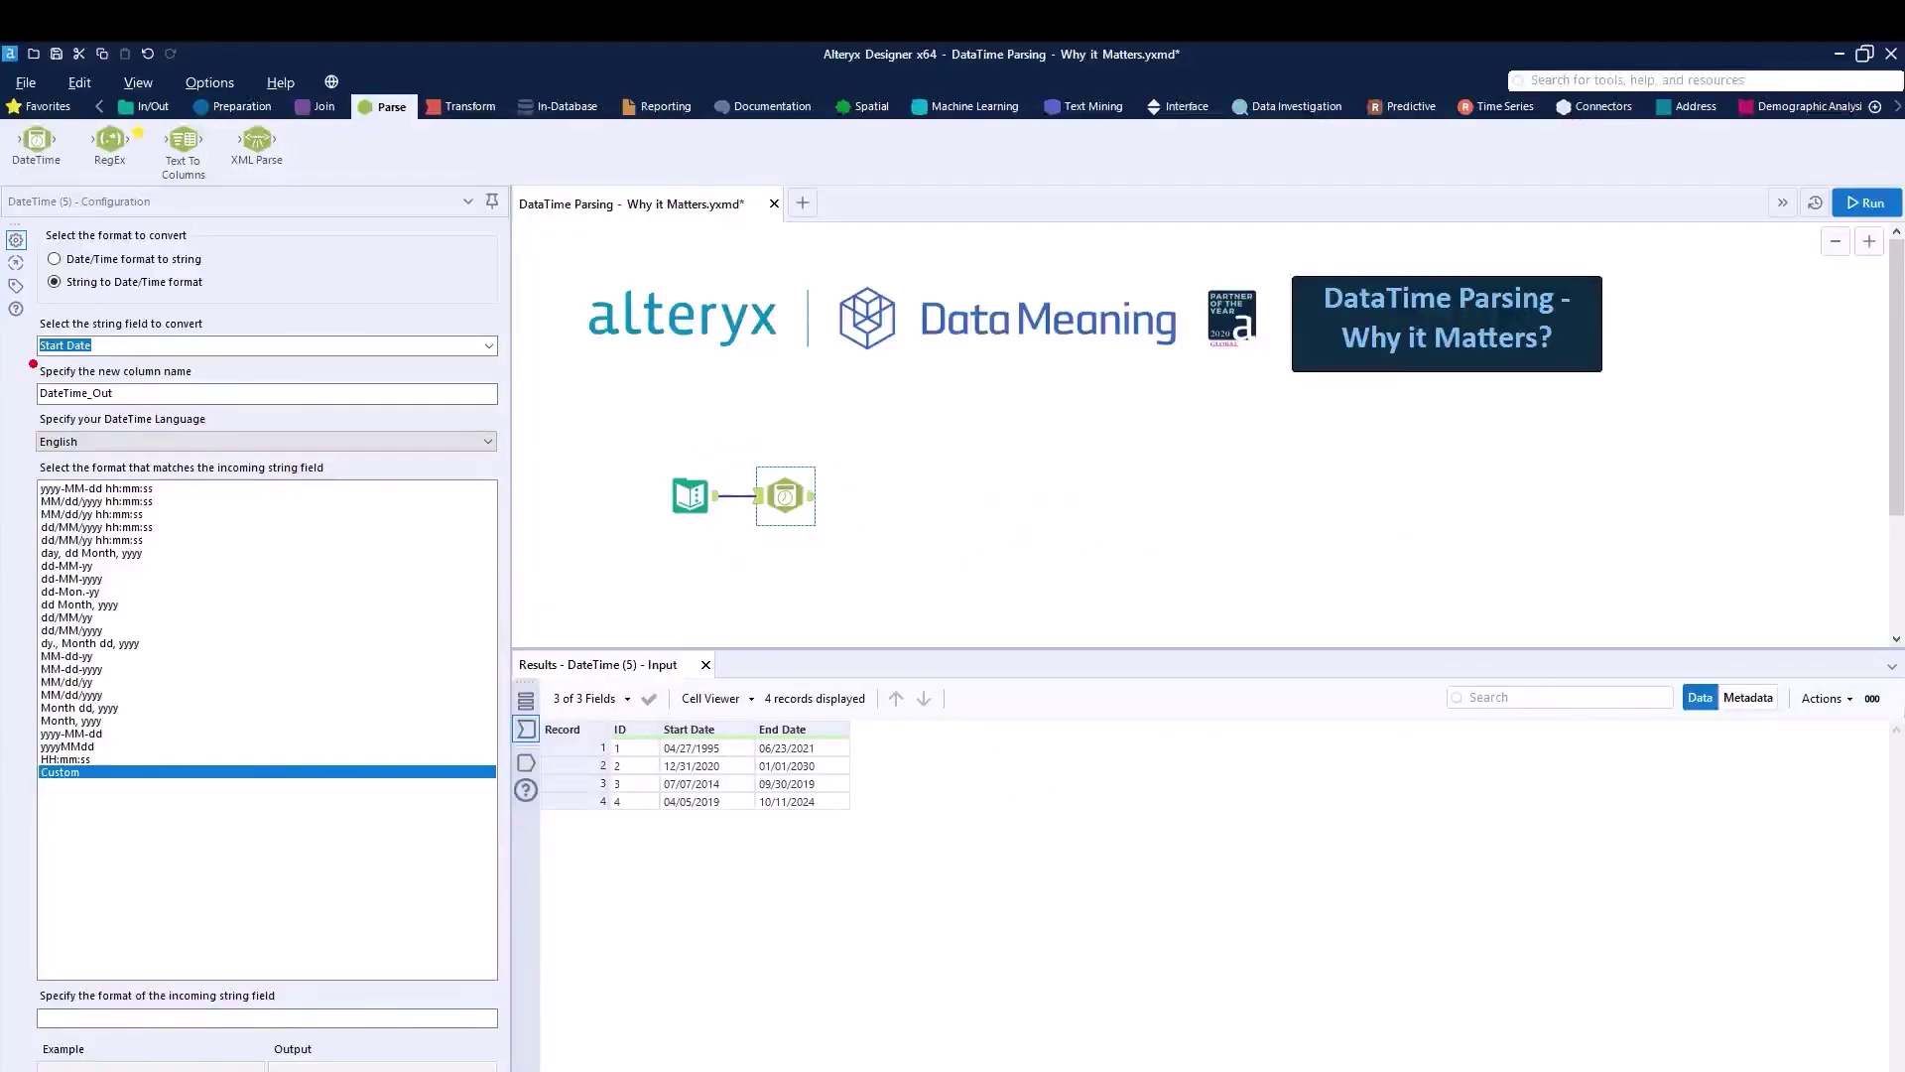
left_click_drag(28, 364, 143, 350)
key("Escape")
double_click(135, 393)
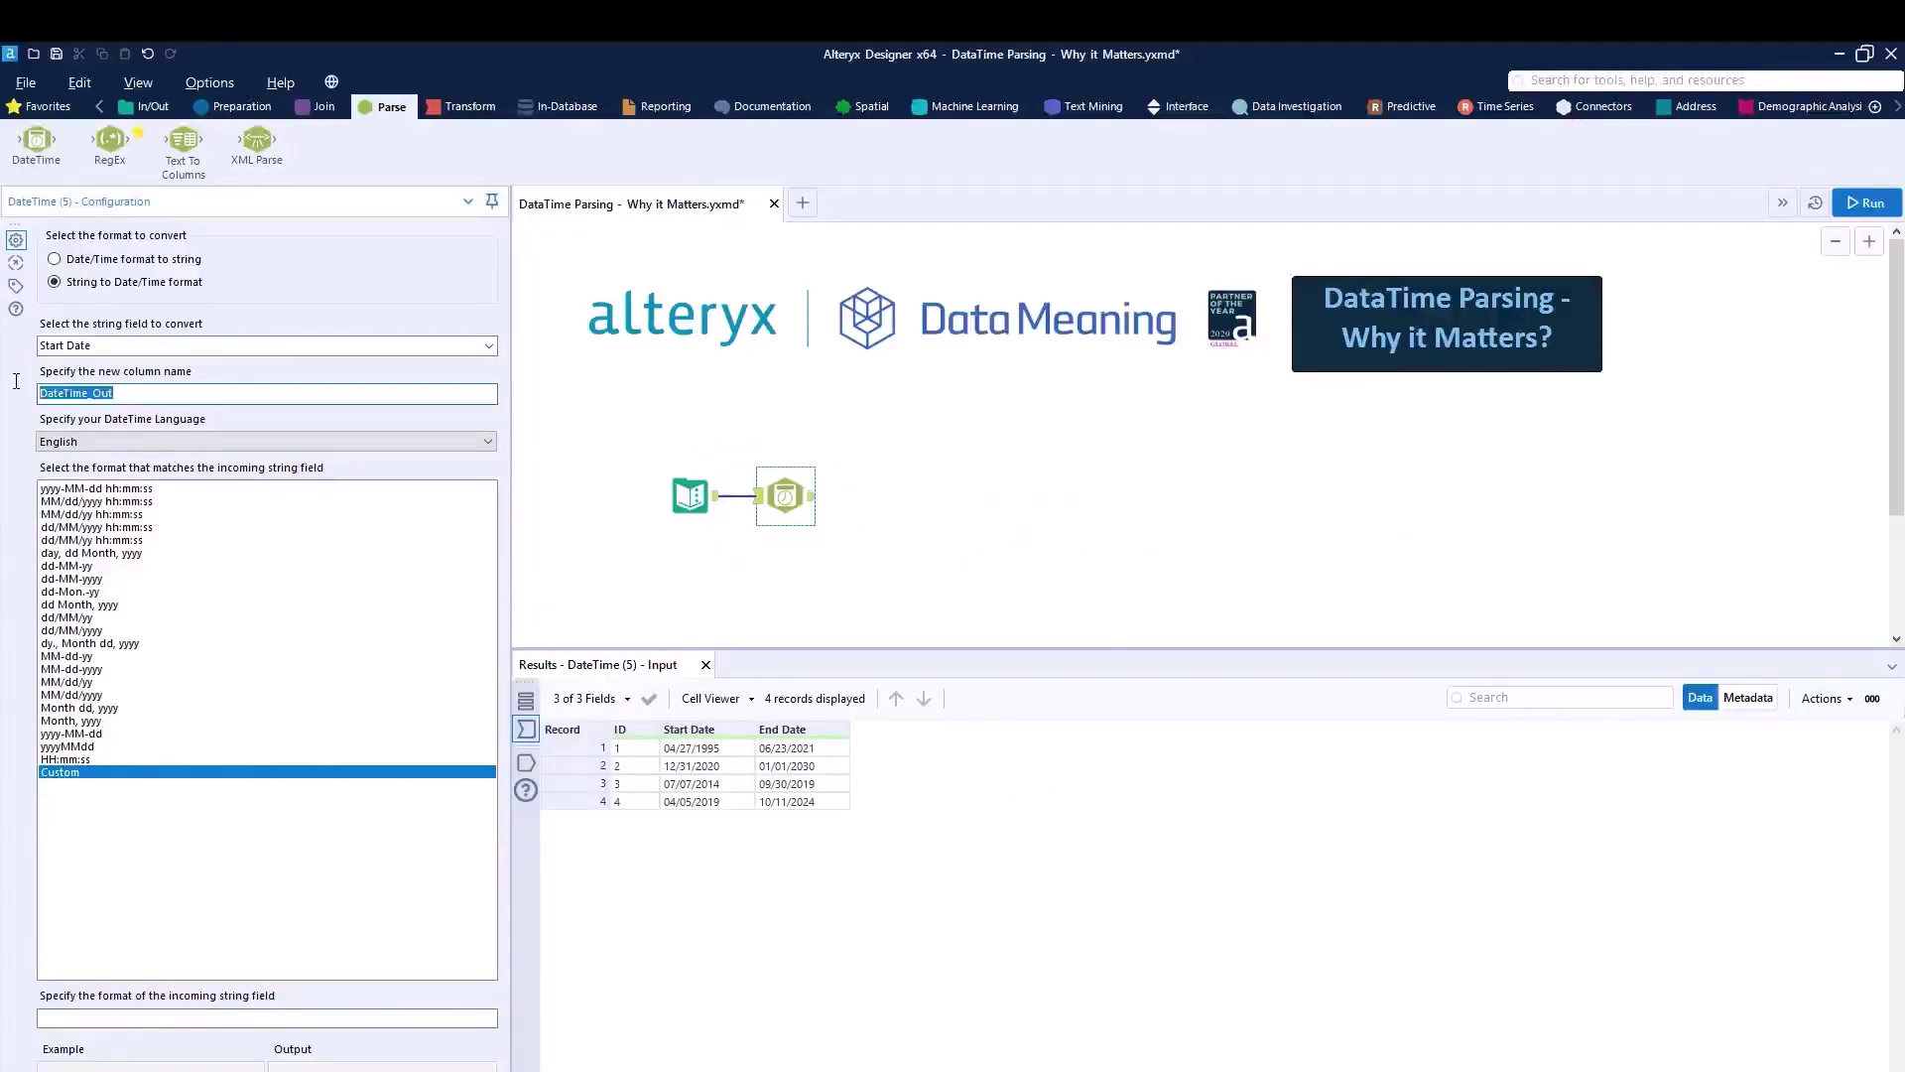
type("Start D")
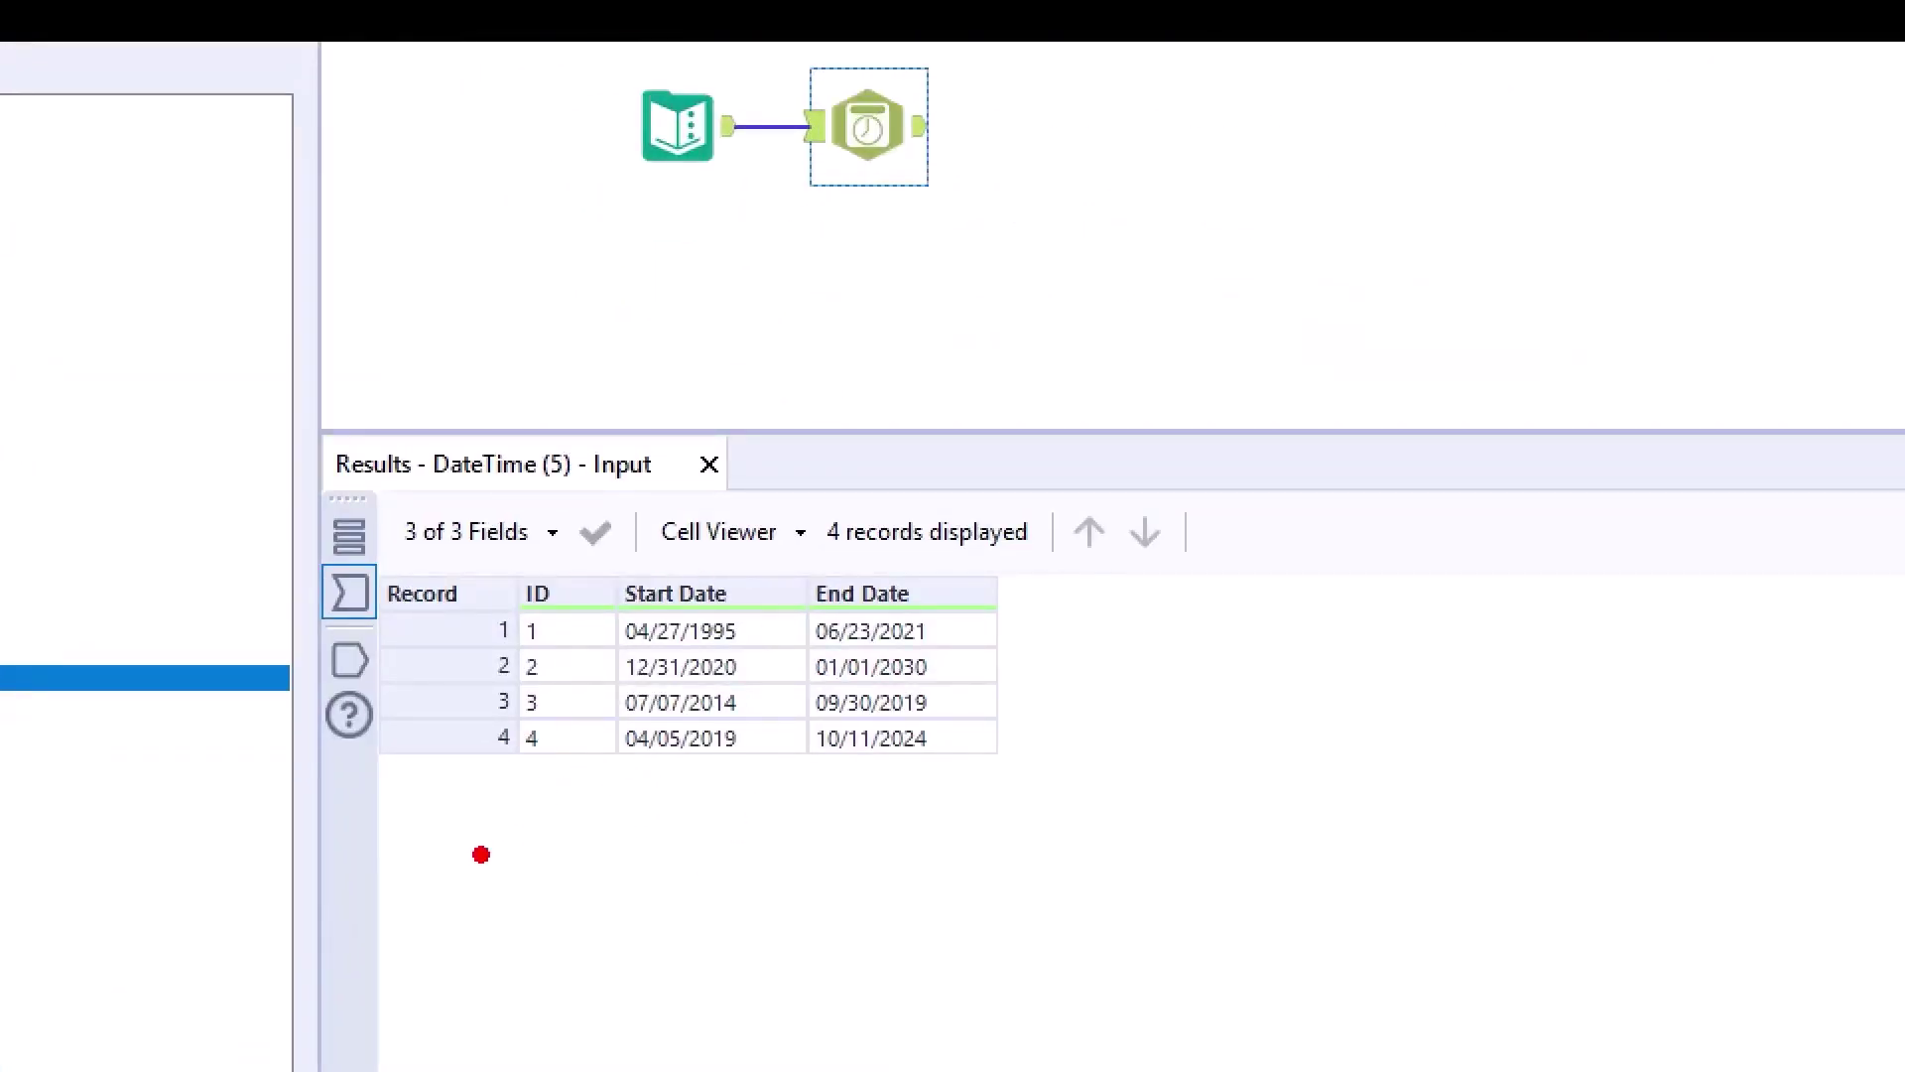
key("t")
Step: Set the incoming date format to MM/dd/yyyy
type("m")
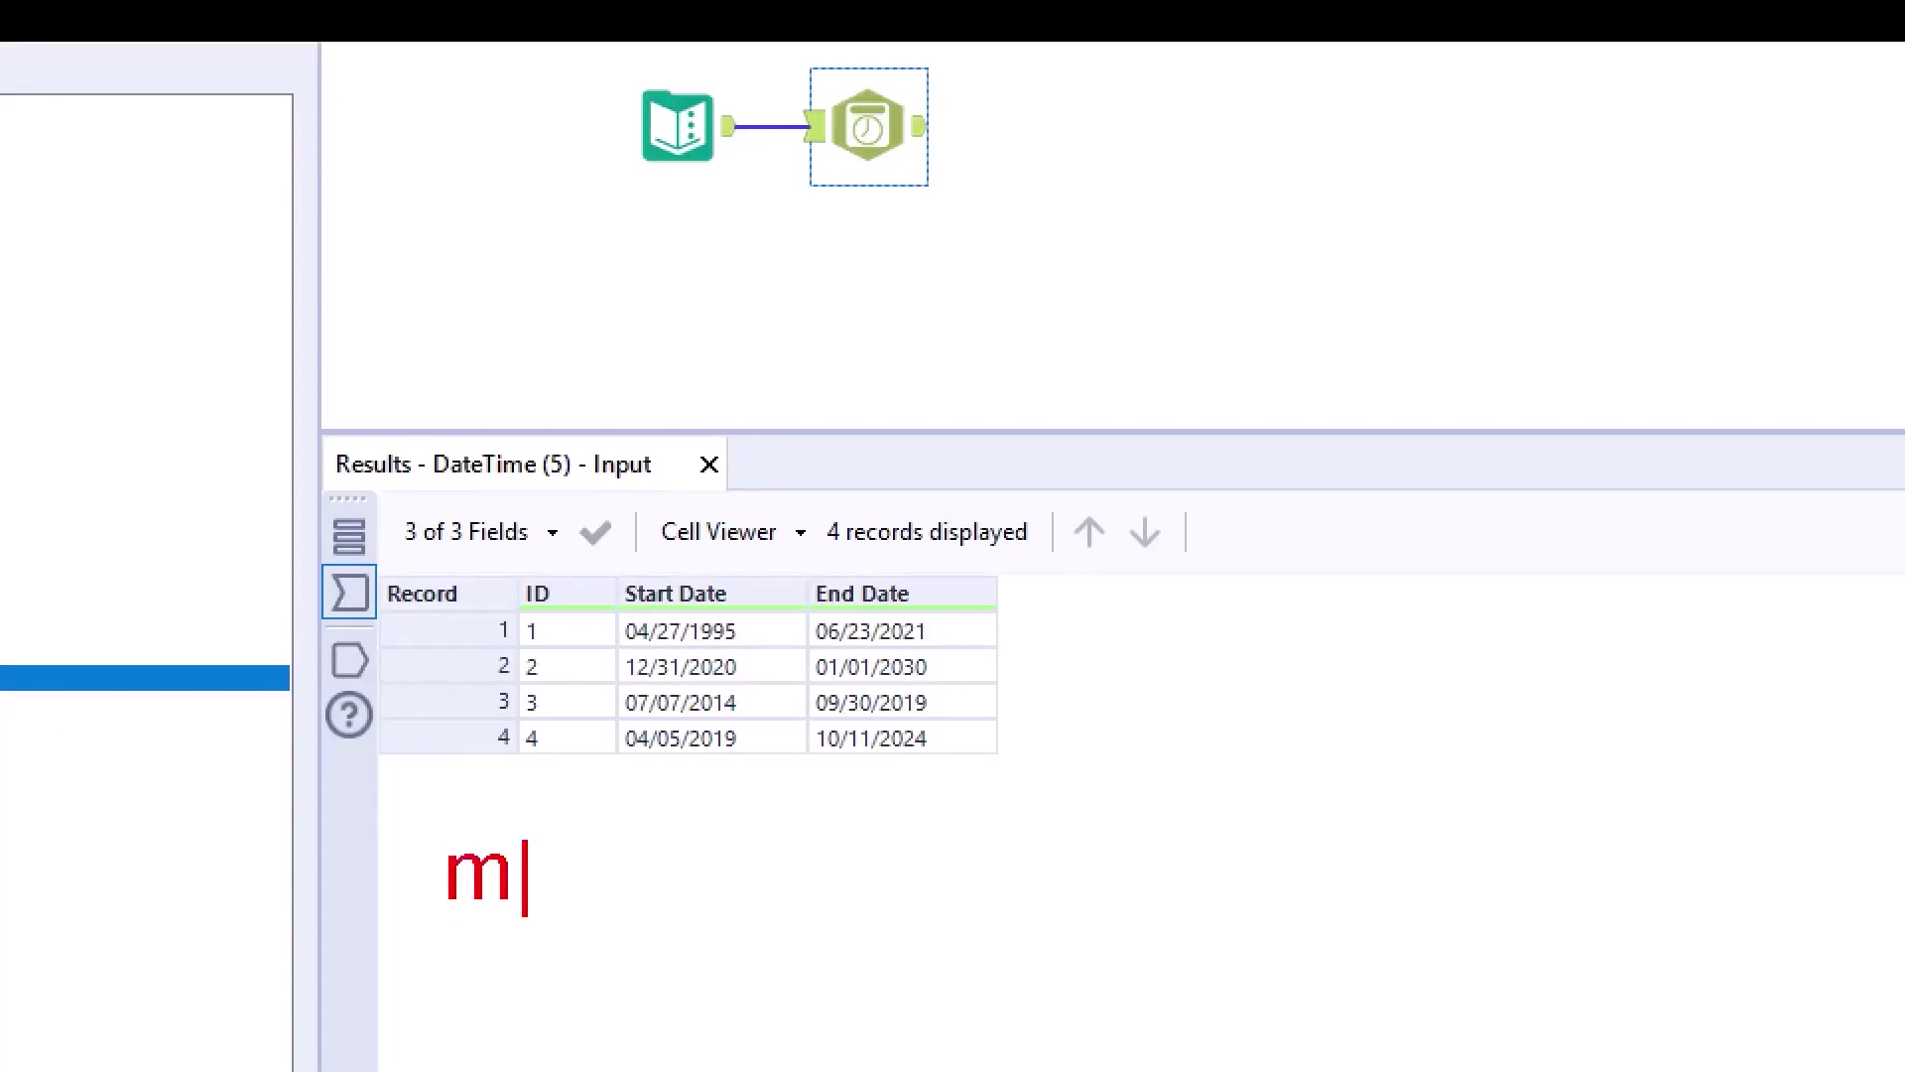
type("m/dd")
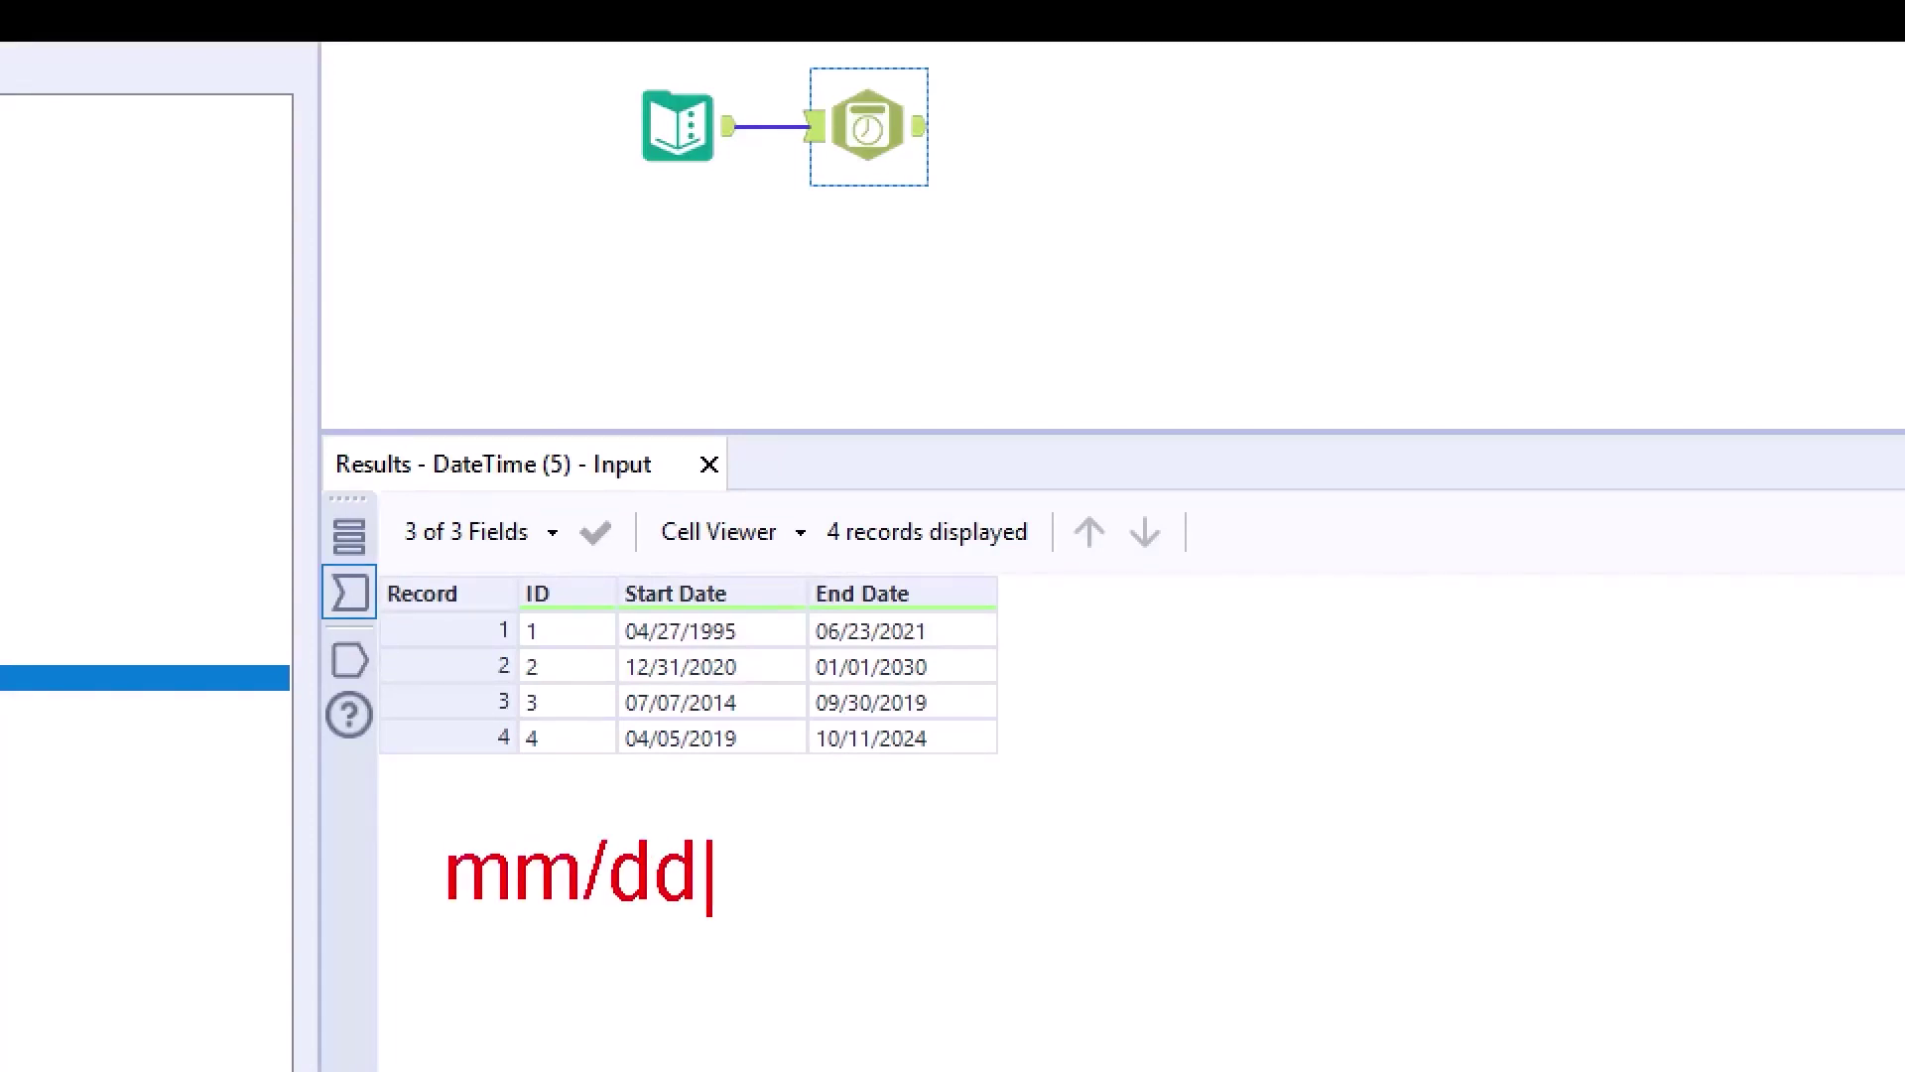
type("/yyyy")
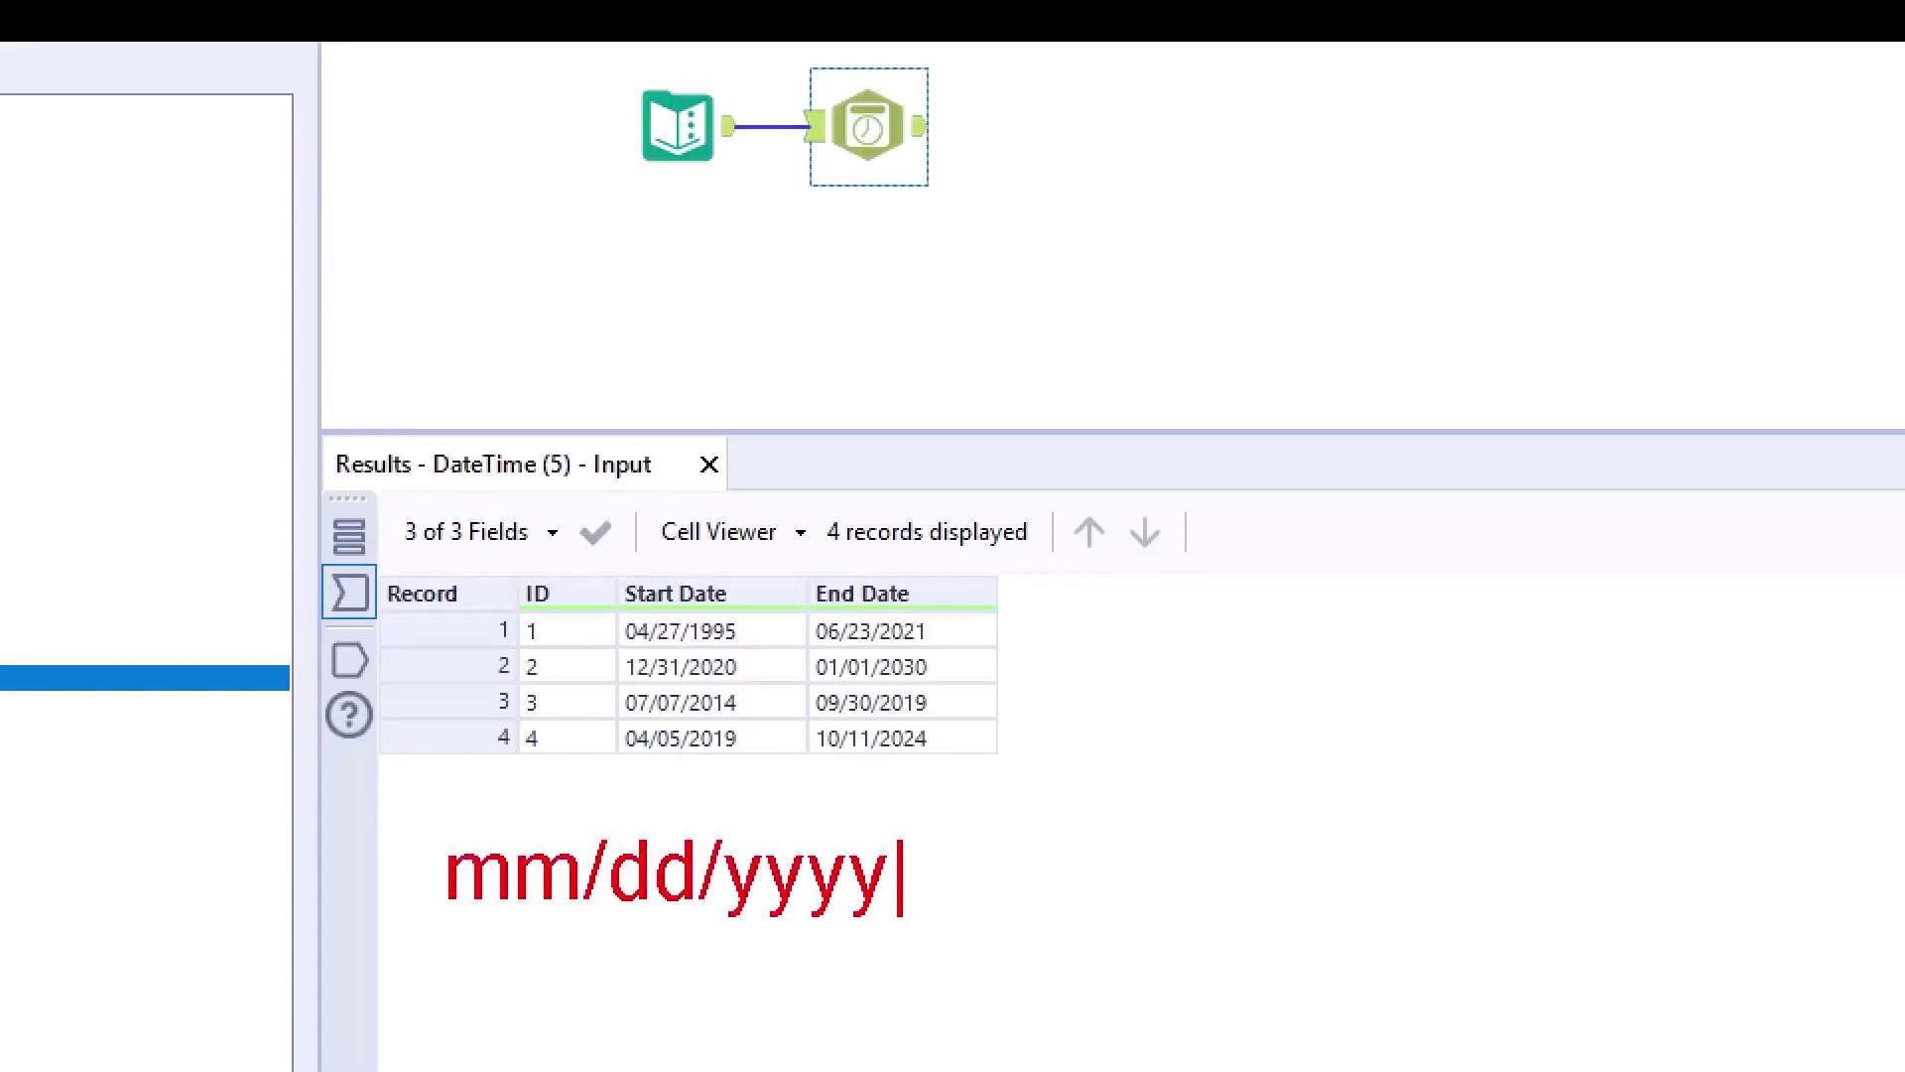
key("Escape")
key("e")
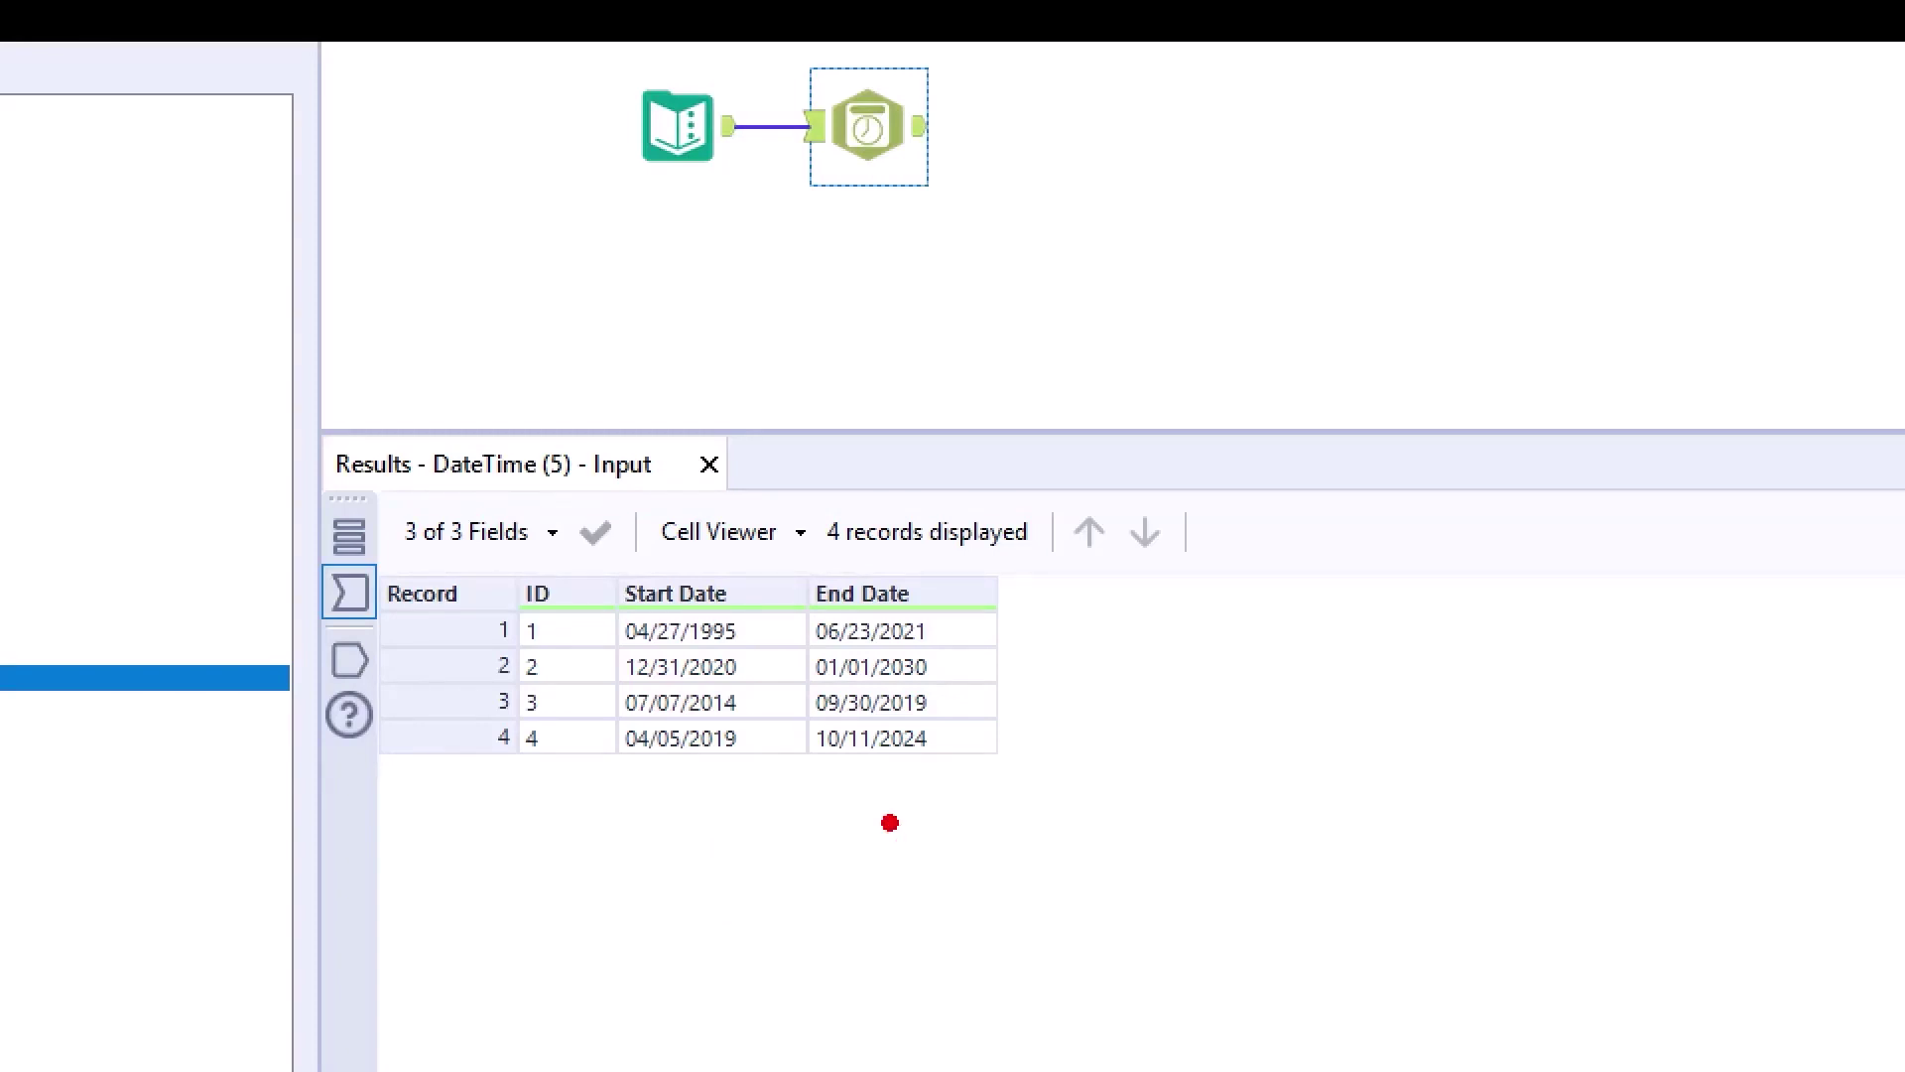
key("Escape")
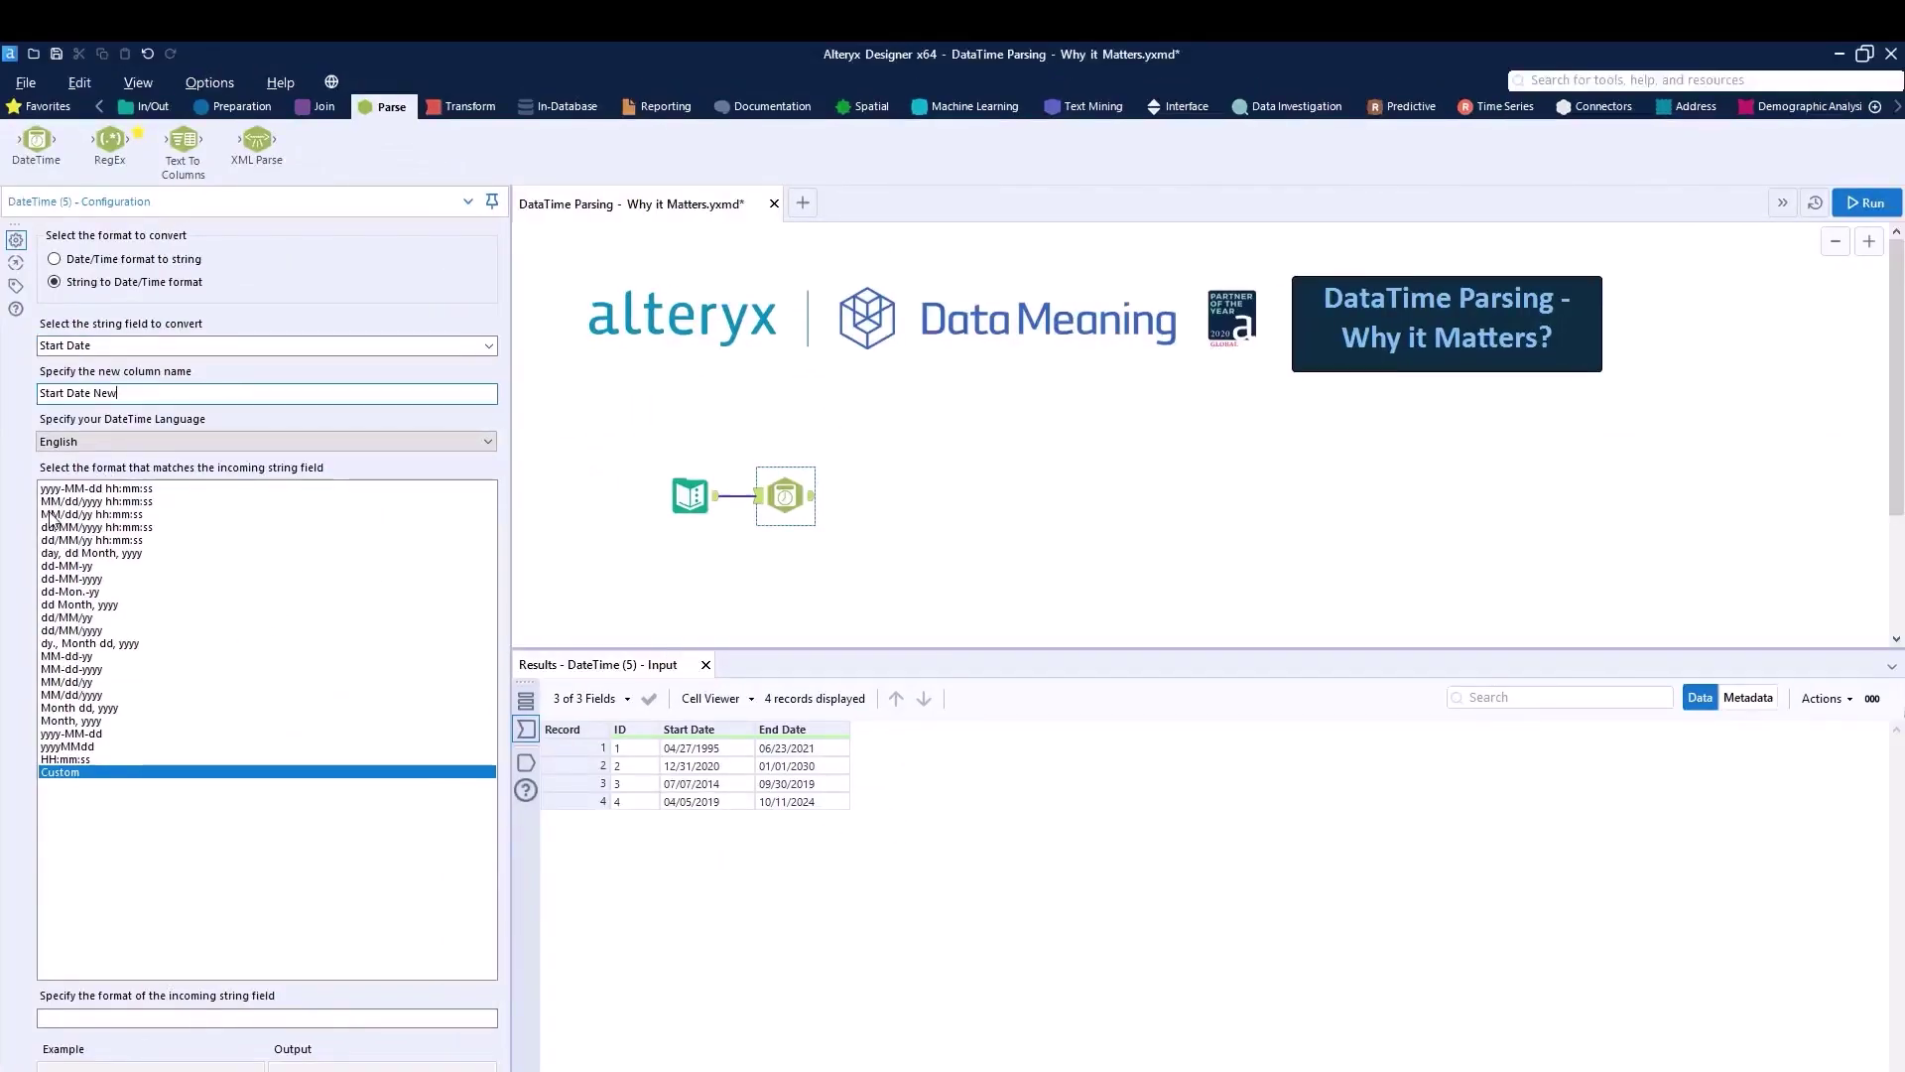
left_click(96, 694)
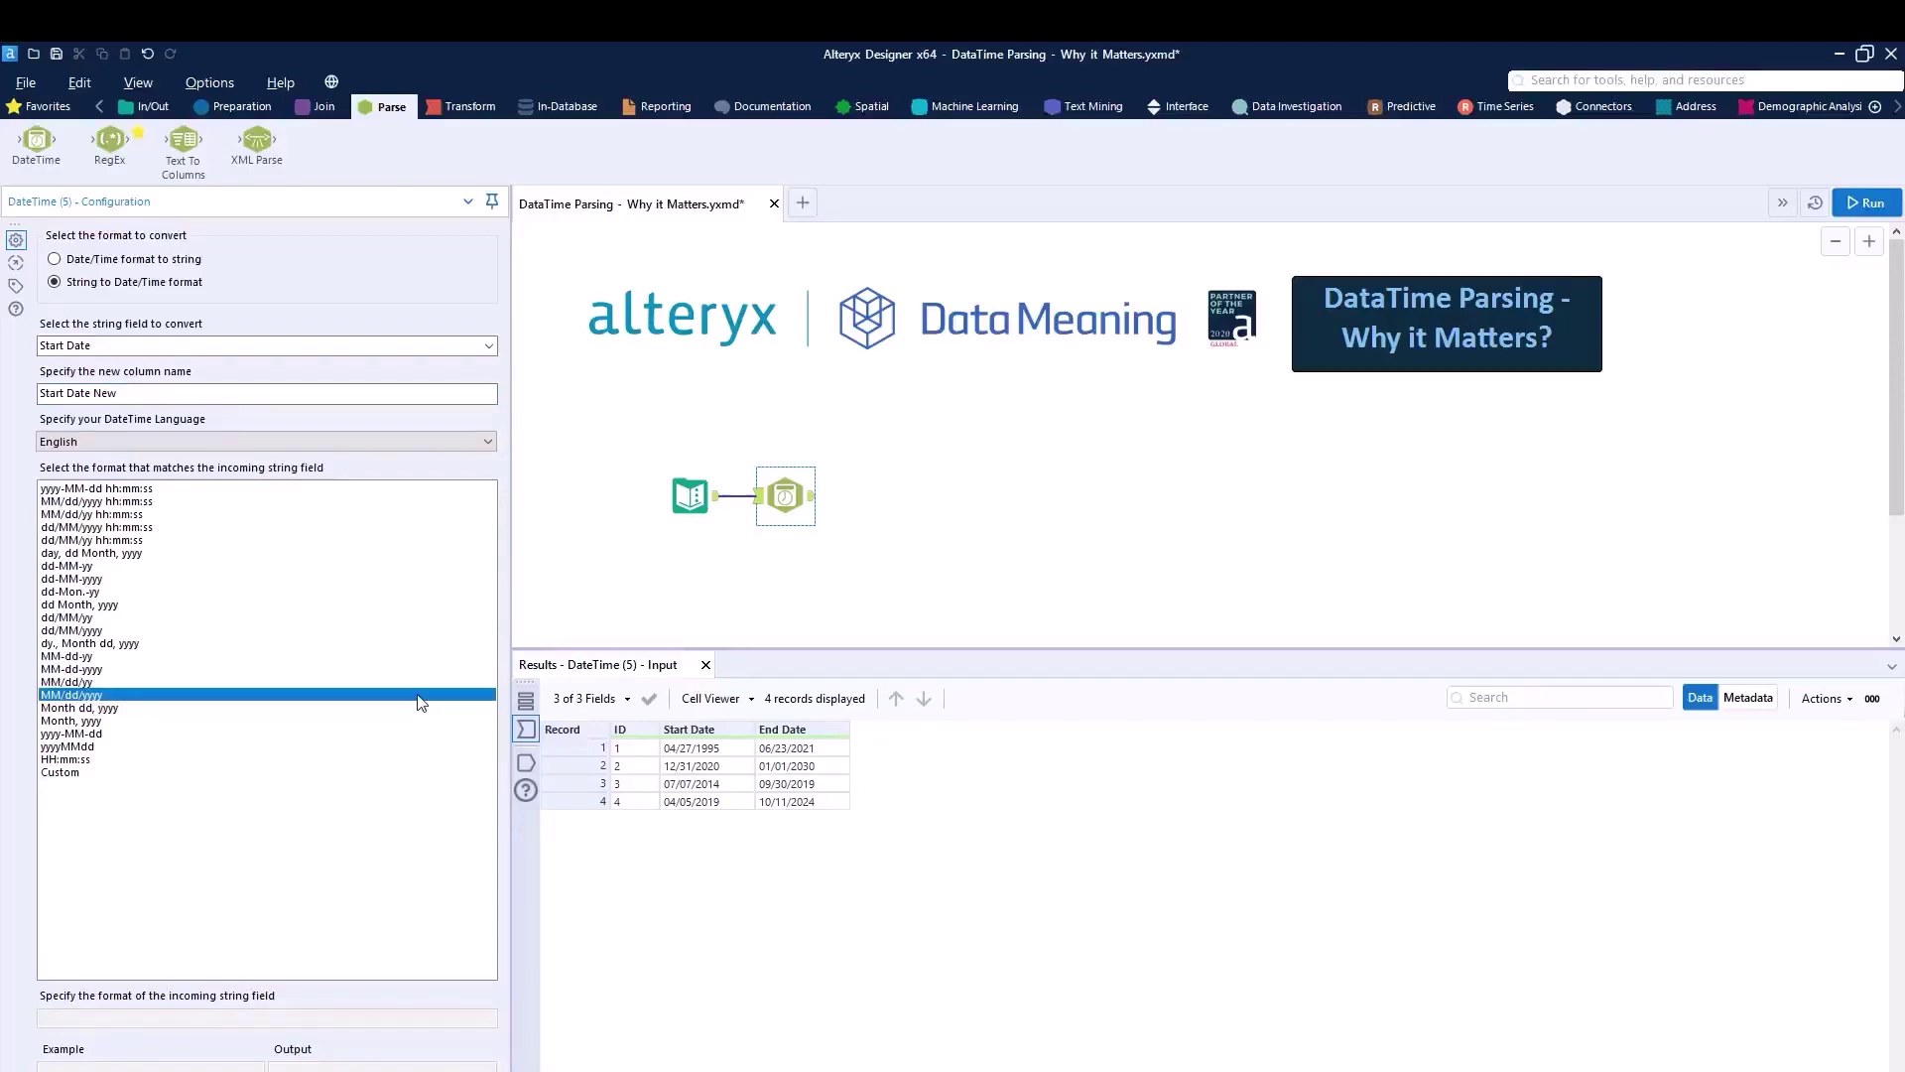
Step: Run the workflow and check the DateTime output's Start Date New values, e.g. 1995-04-27
left_click(1865, 203)
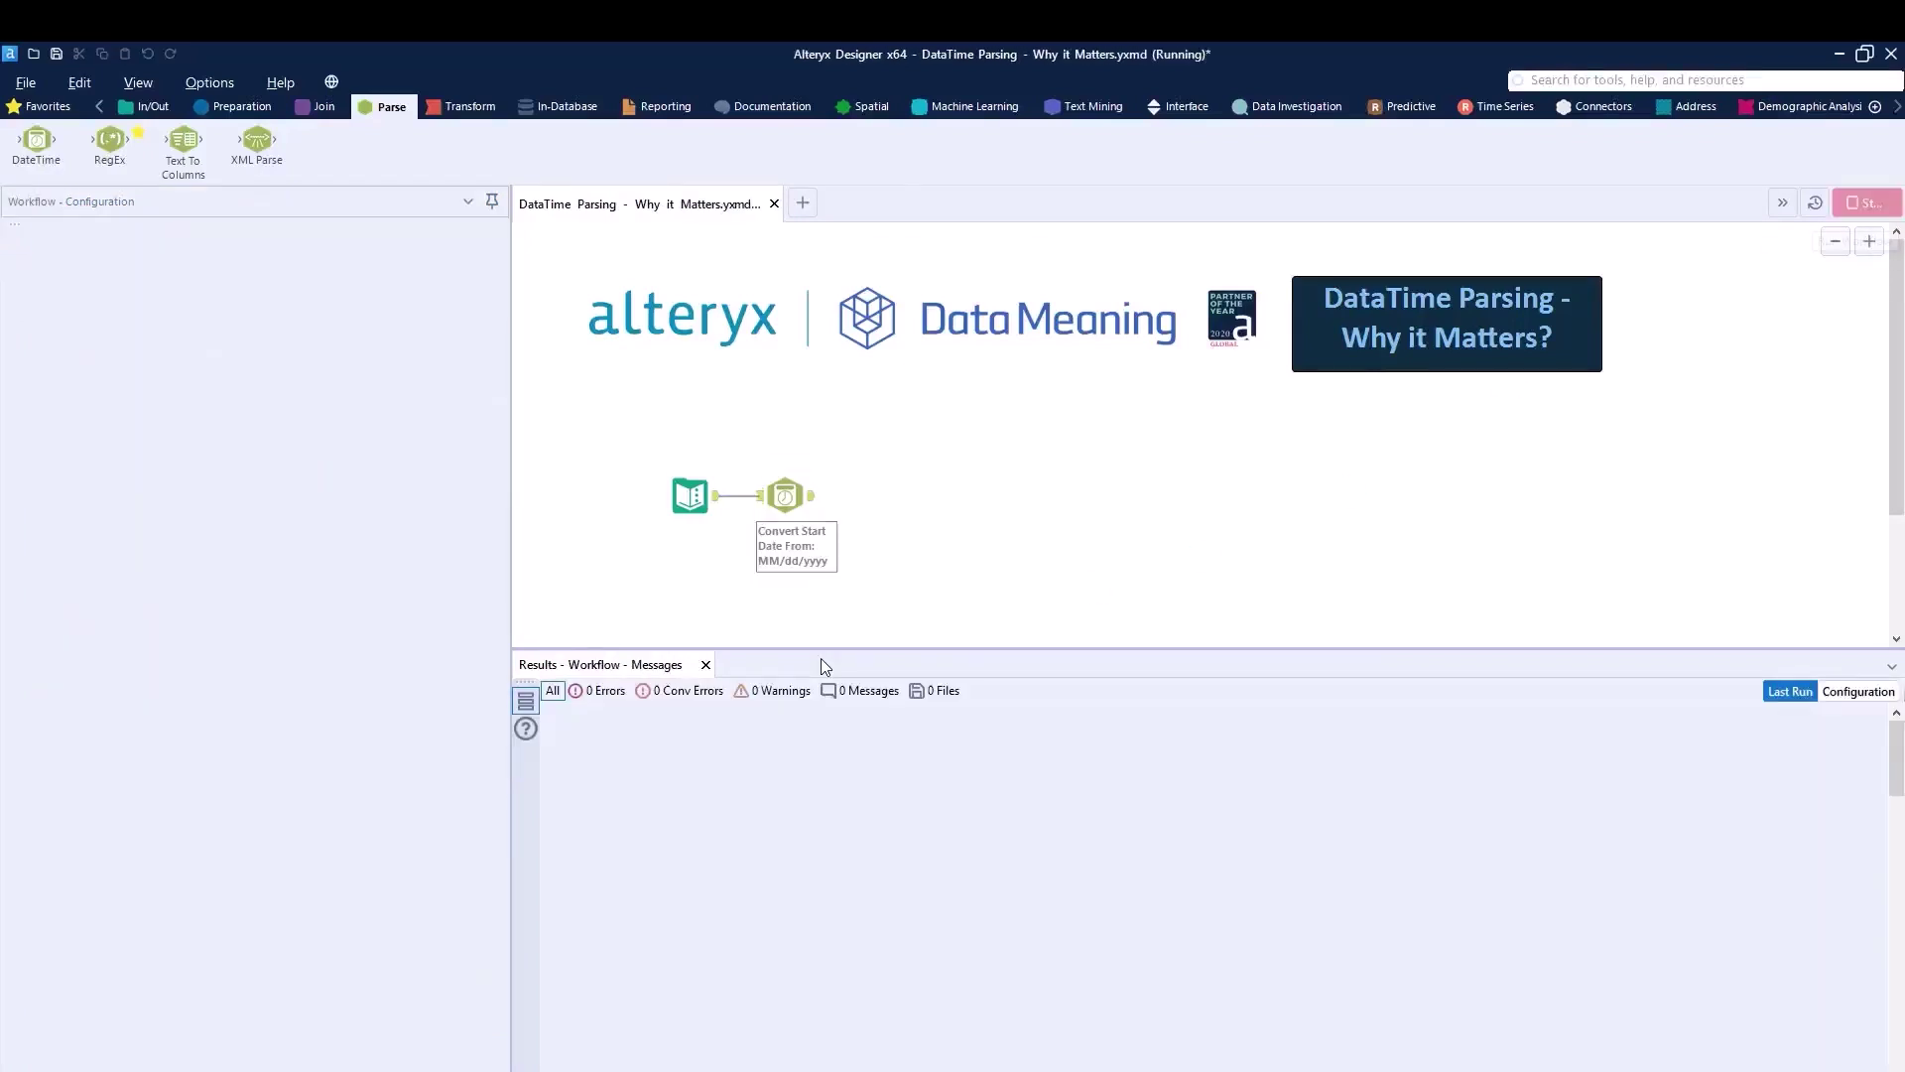
left_click(794, 501)
left_click(813, 501)
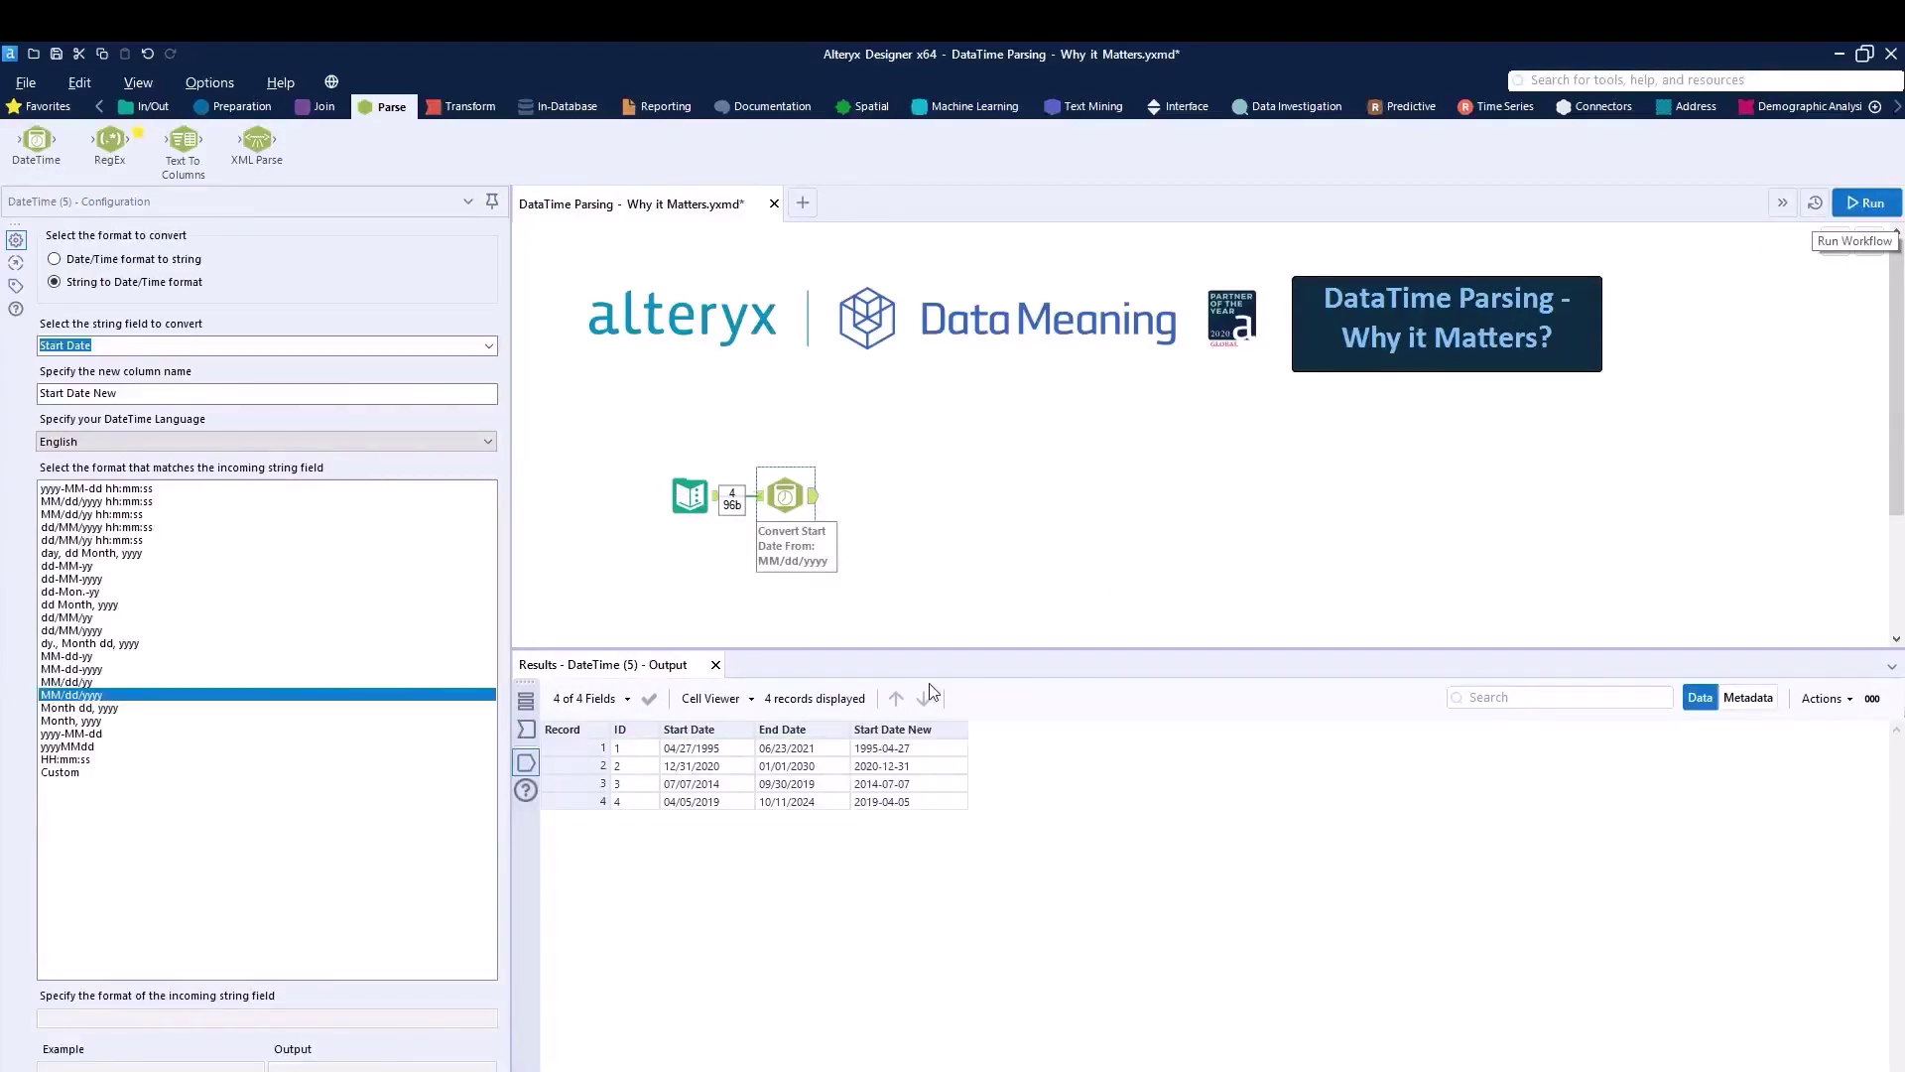
left_click(938, 754)
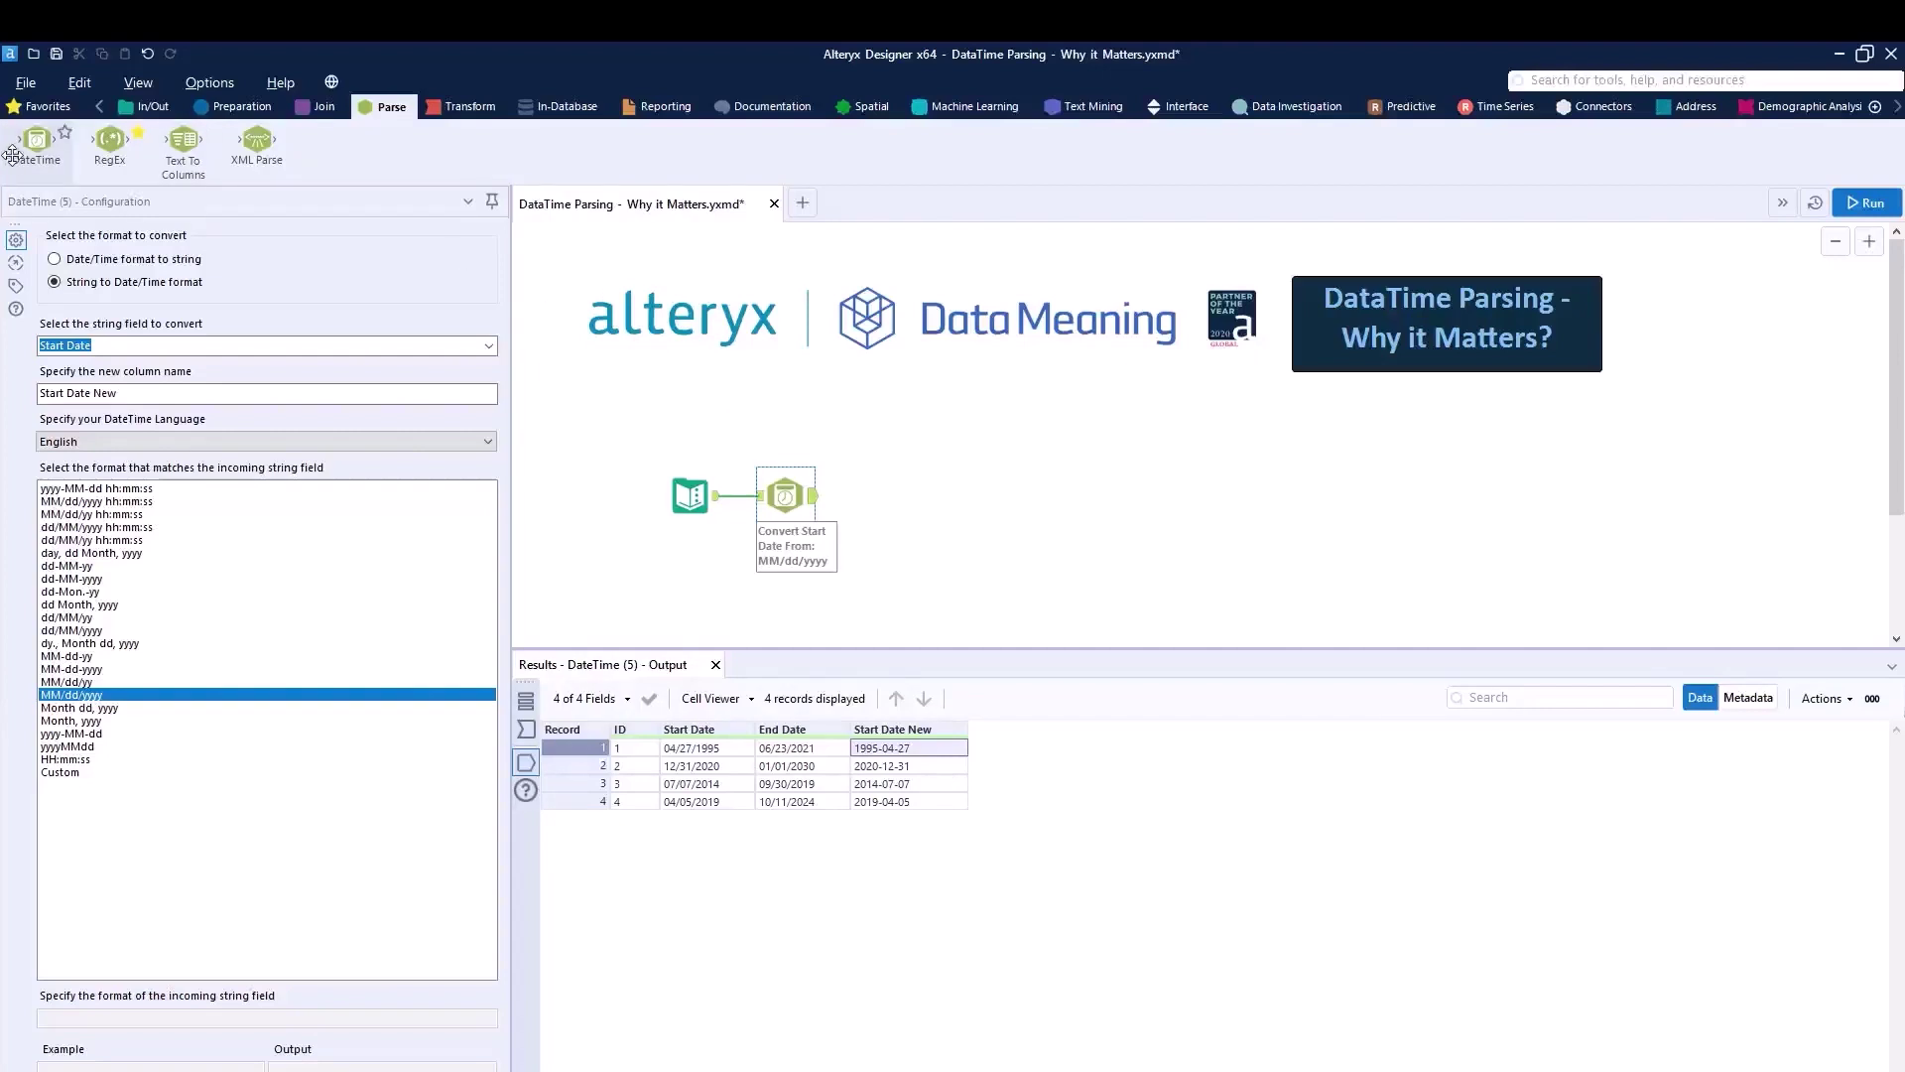
Step: Add a second DateTime tool converting End Date from MM/dd/yyyy into End Date New, then run
left_click_drag(36, 139, 892, 500)
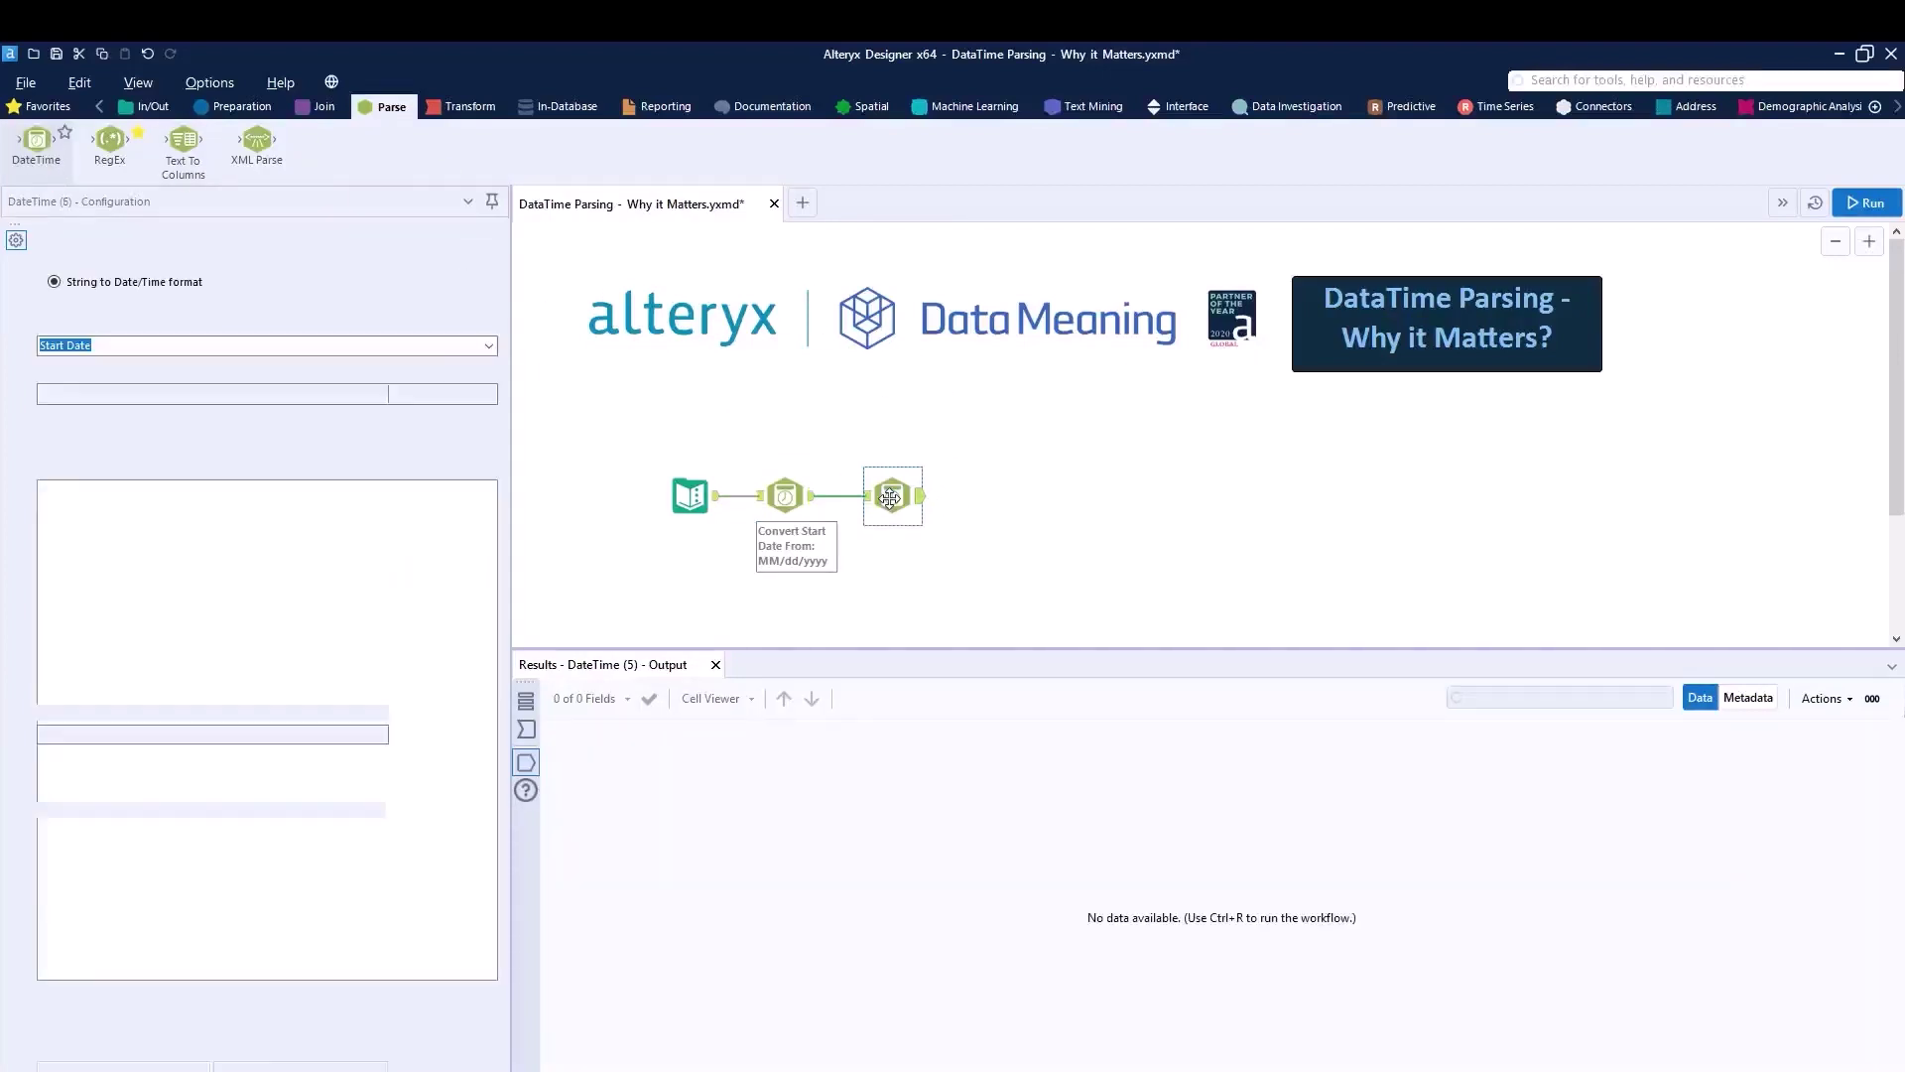
left_click(489, 346)
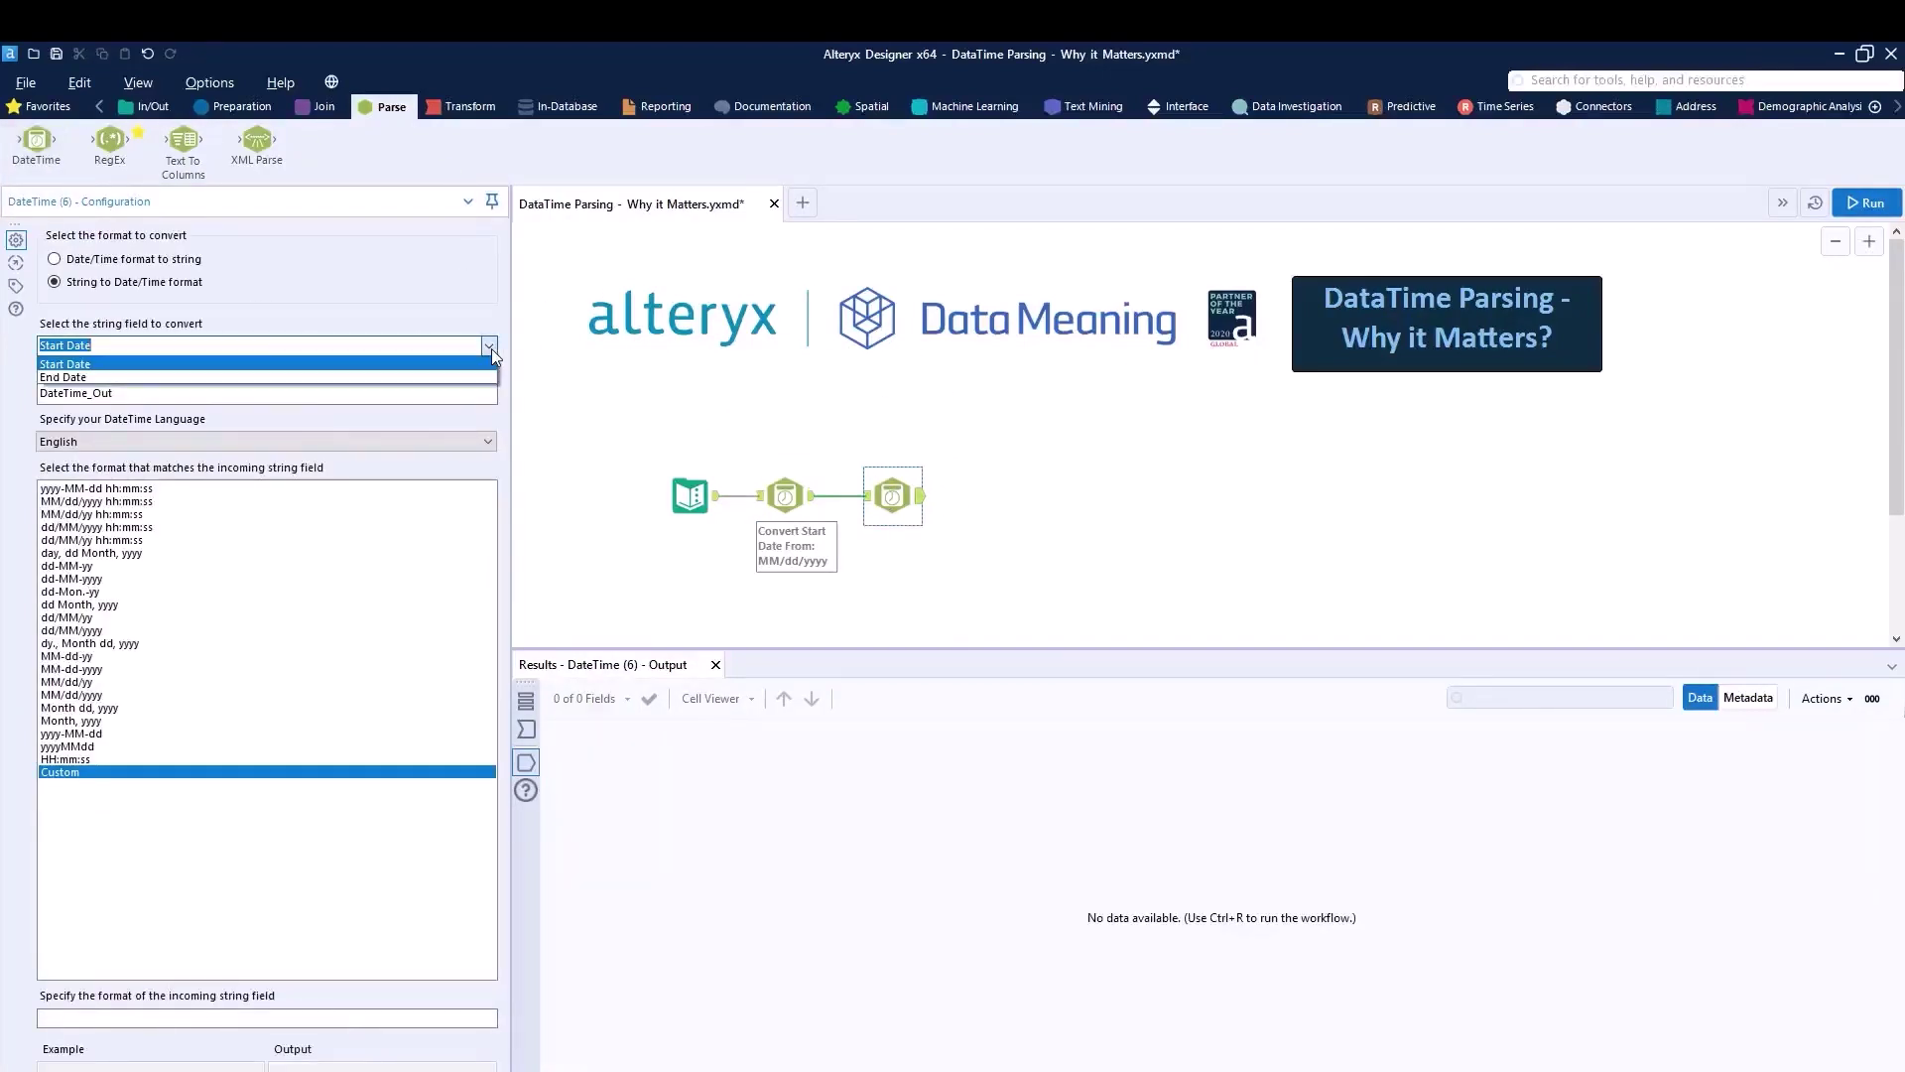
left_click(309, 378)
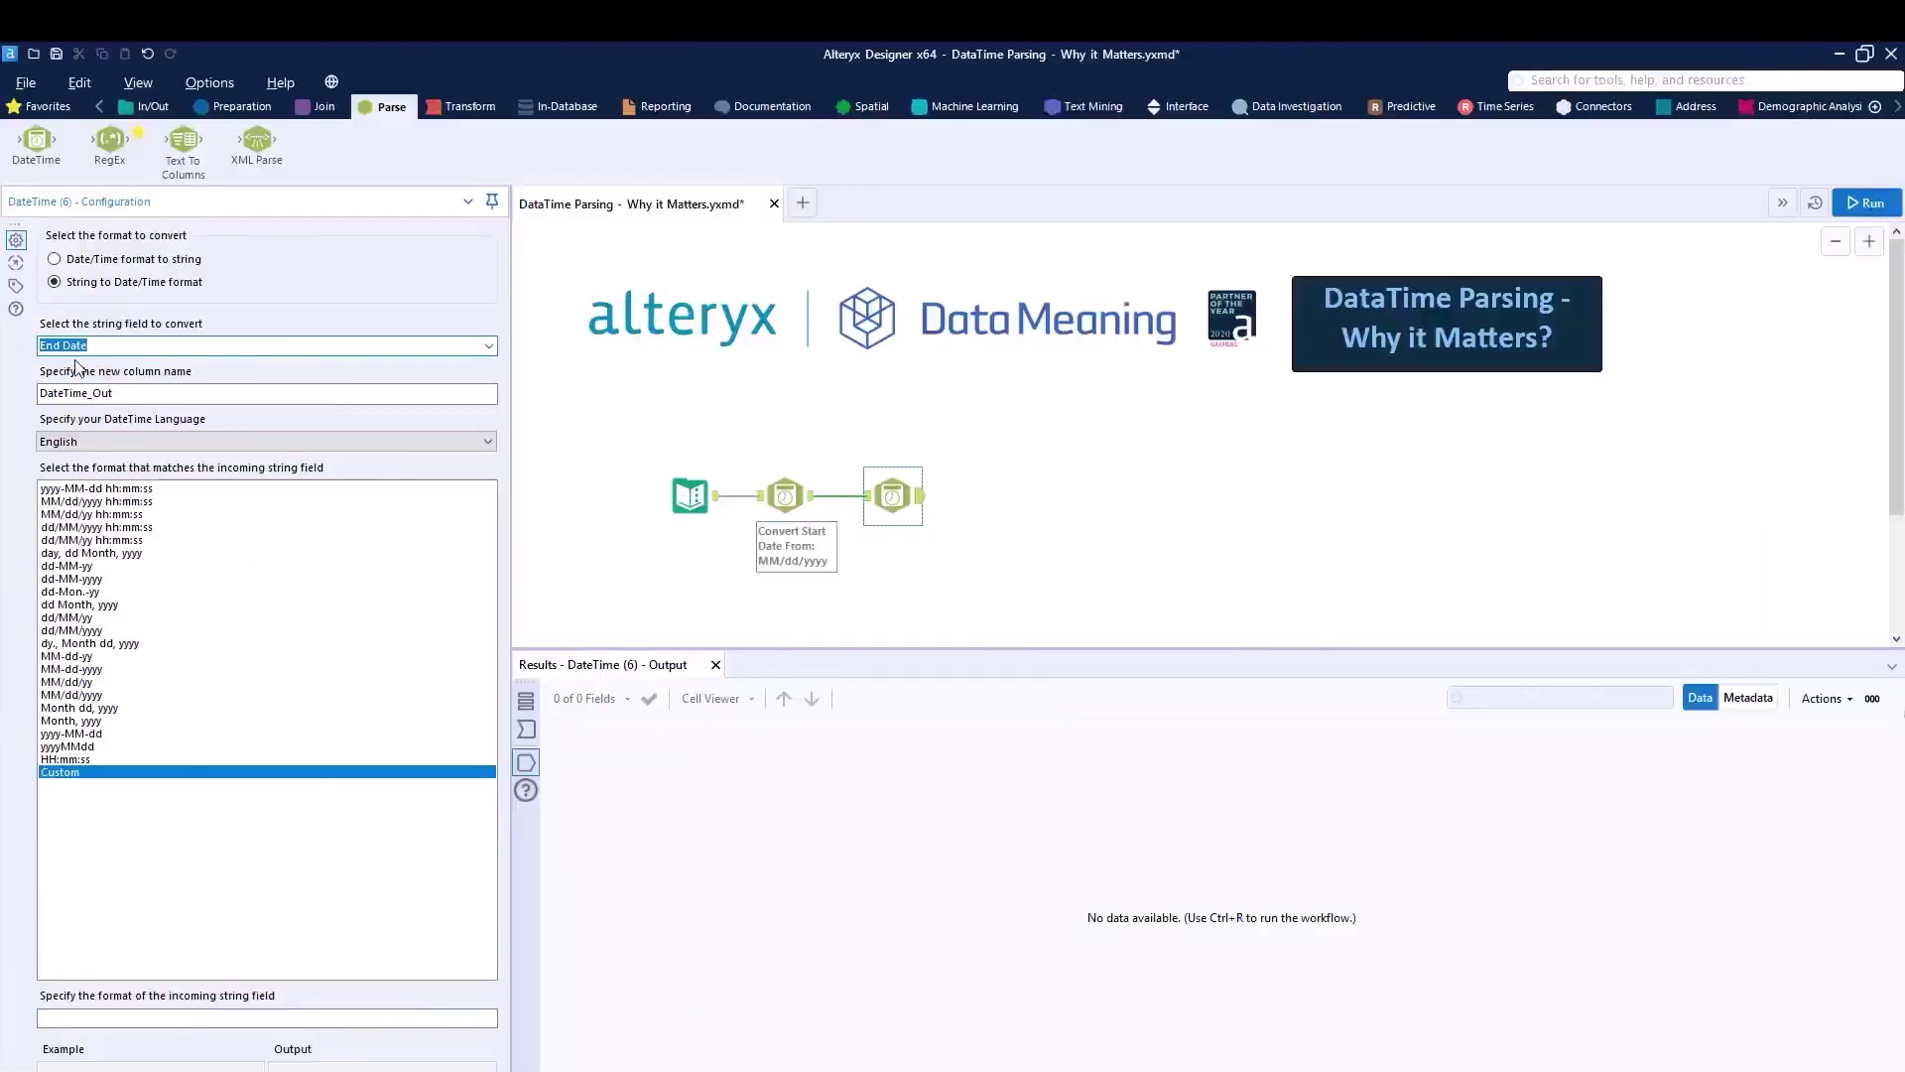
double_click(79, 393)
type("E")
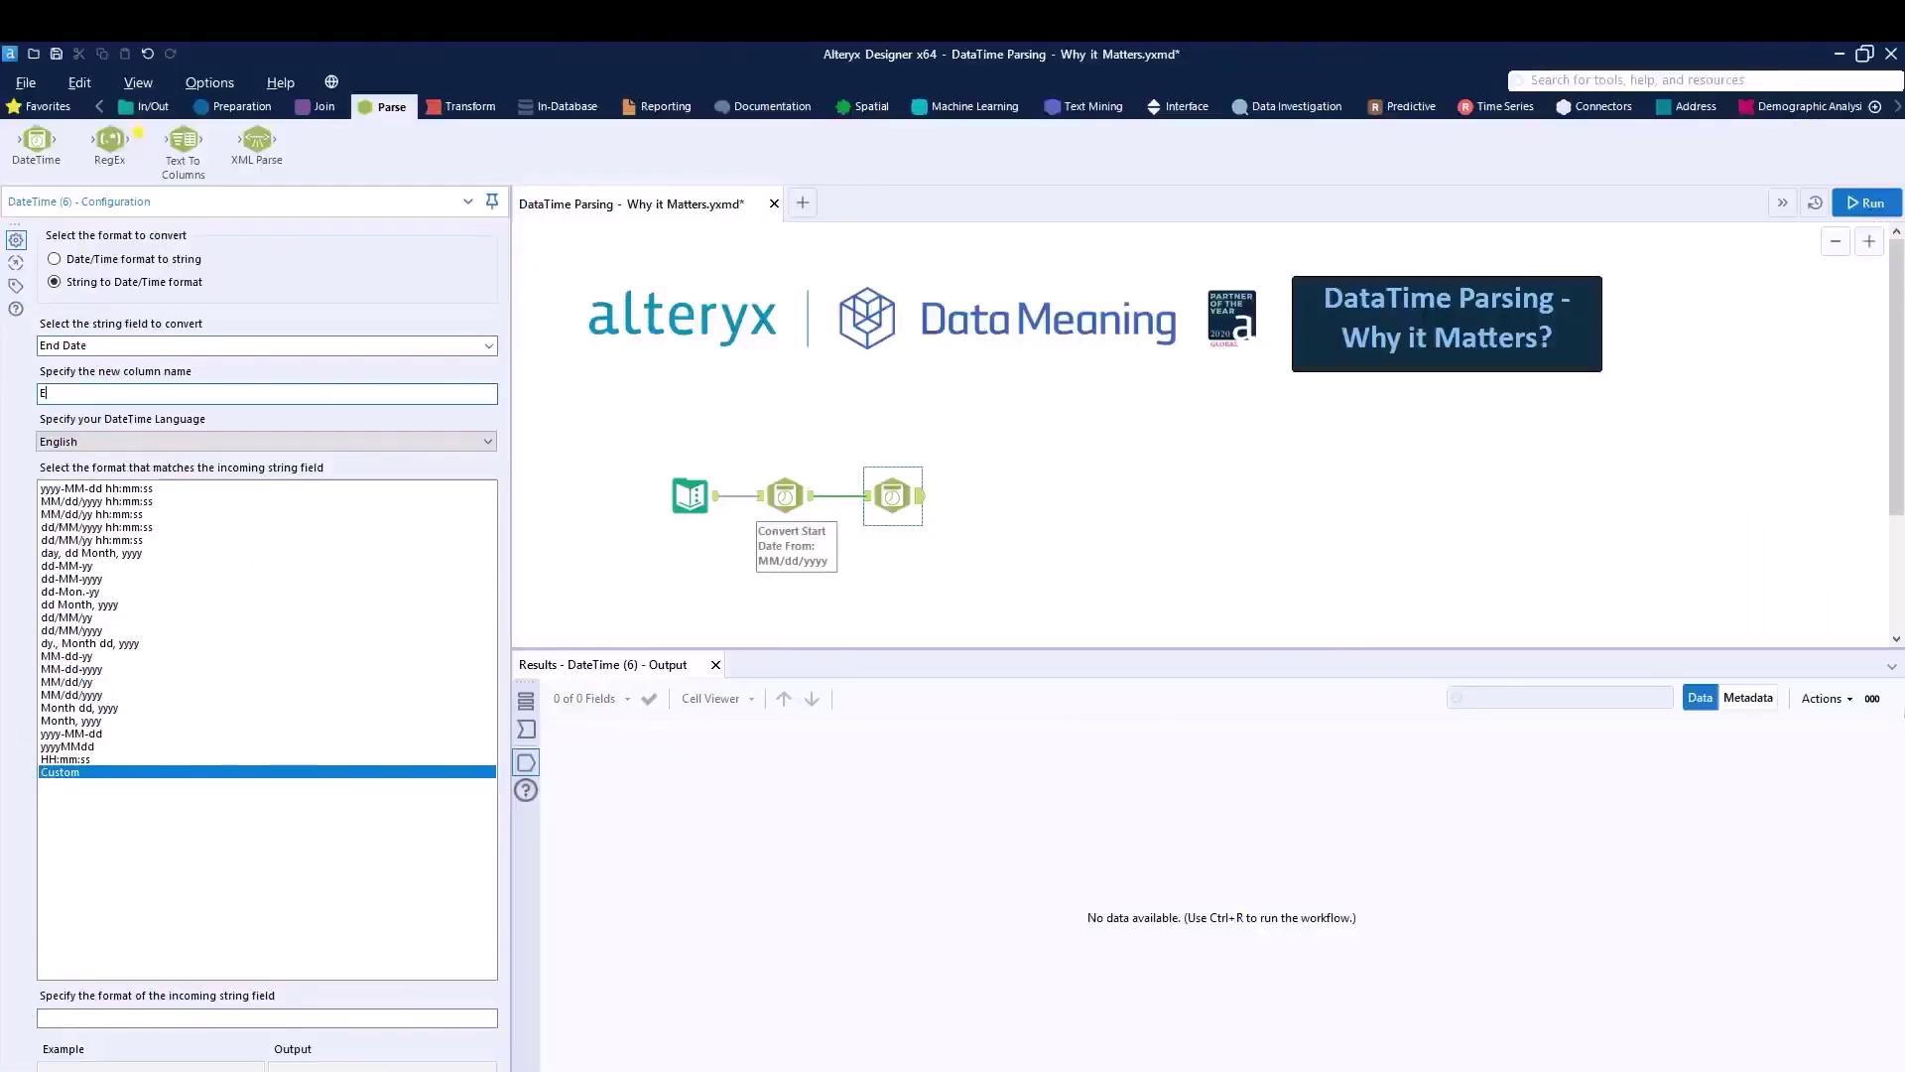
type("nd Date New")
left_click(58, 696)
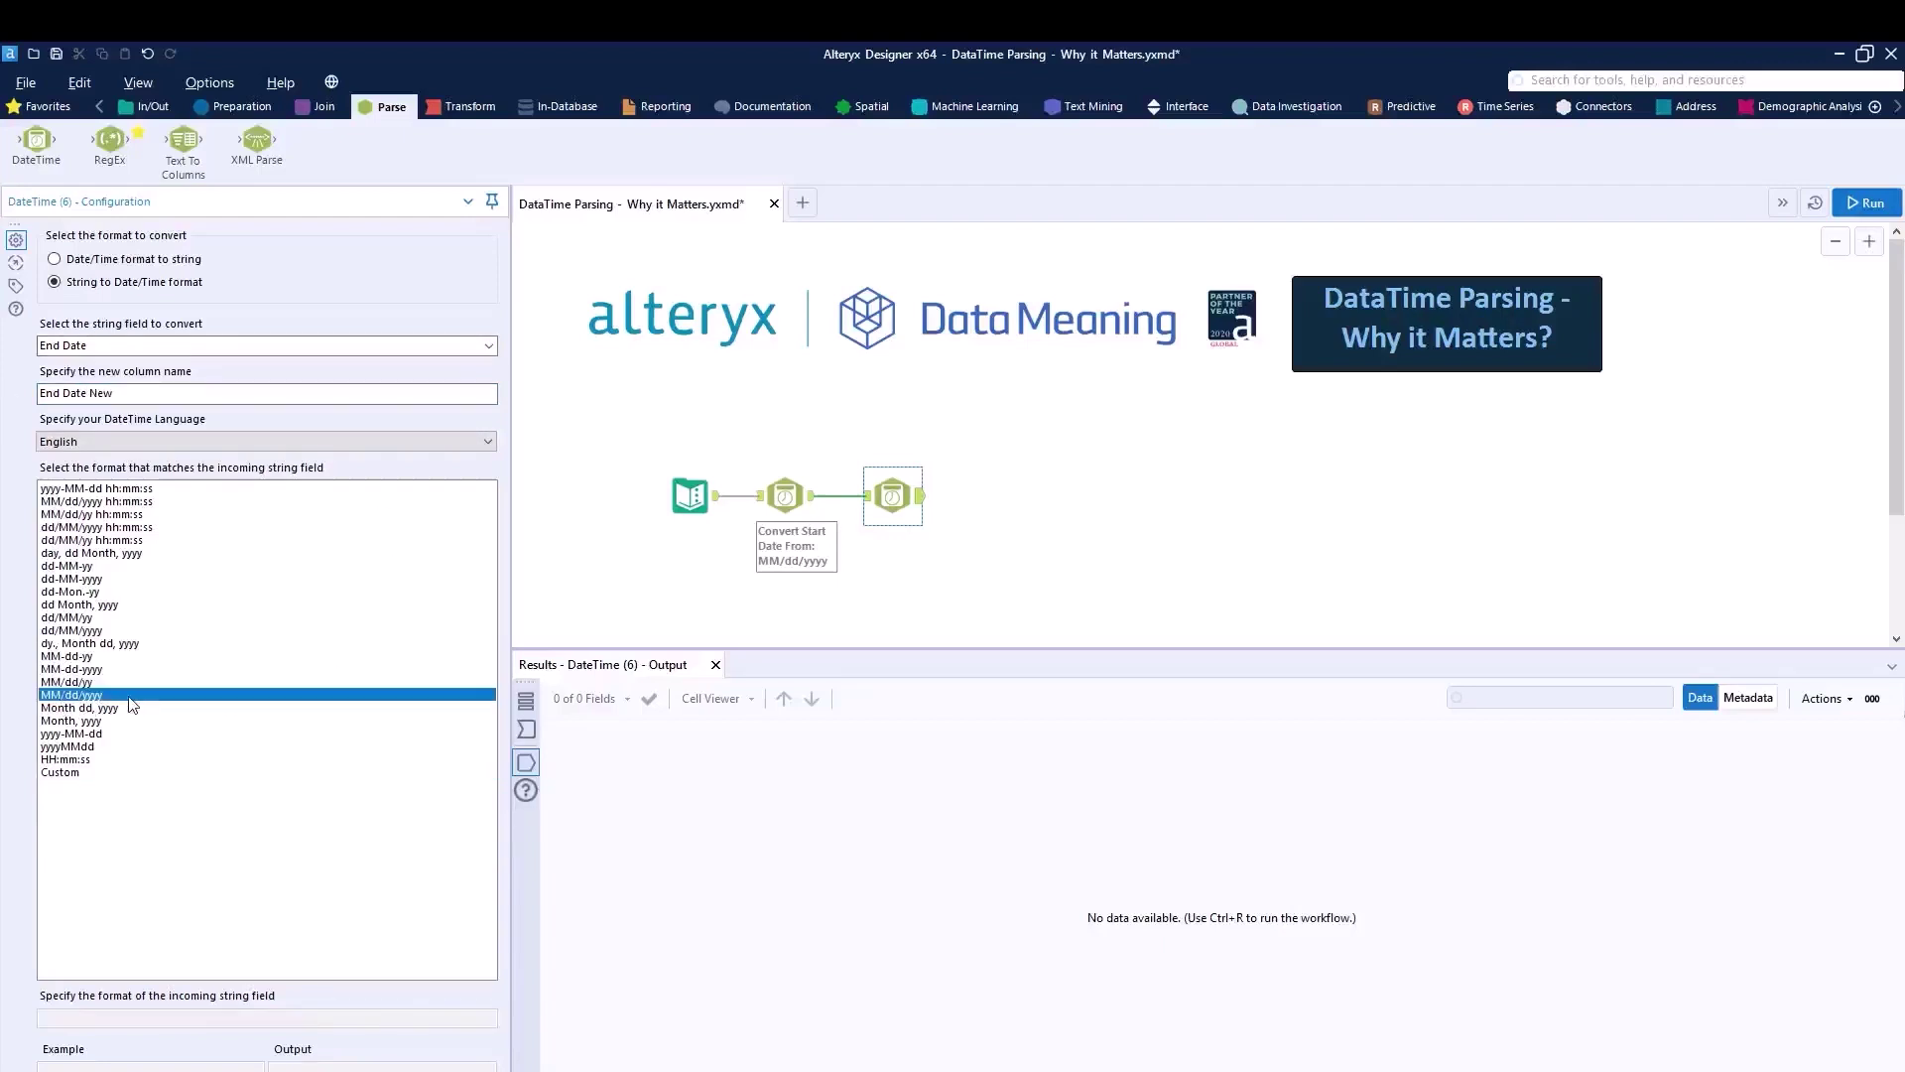
left_click(1860, 205)
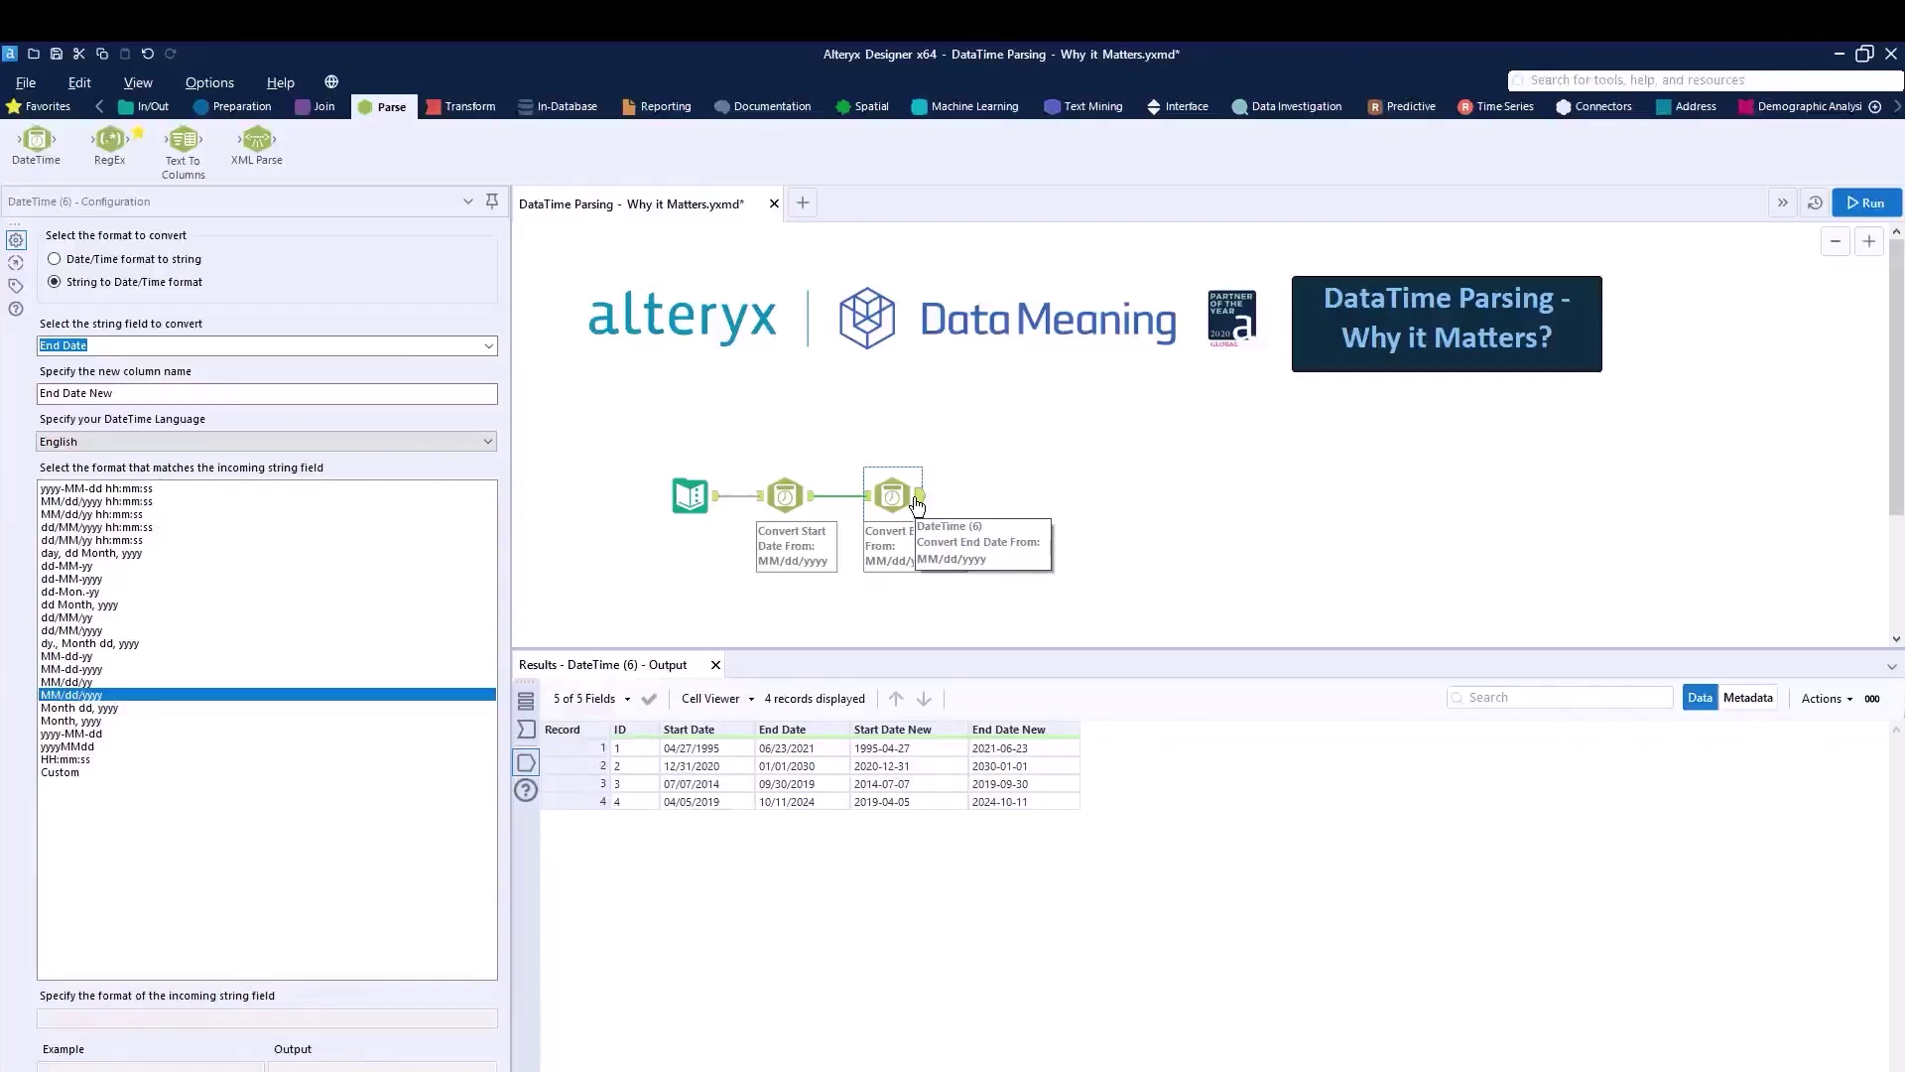
left_click(1748, 698)
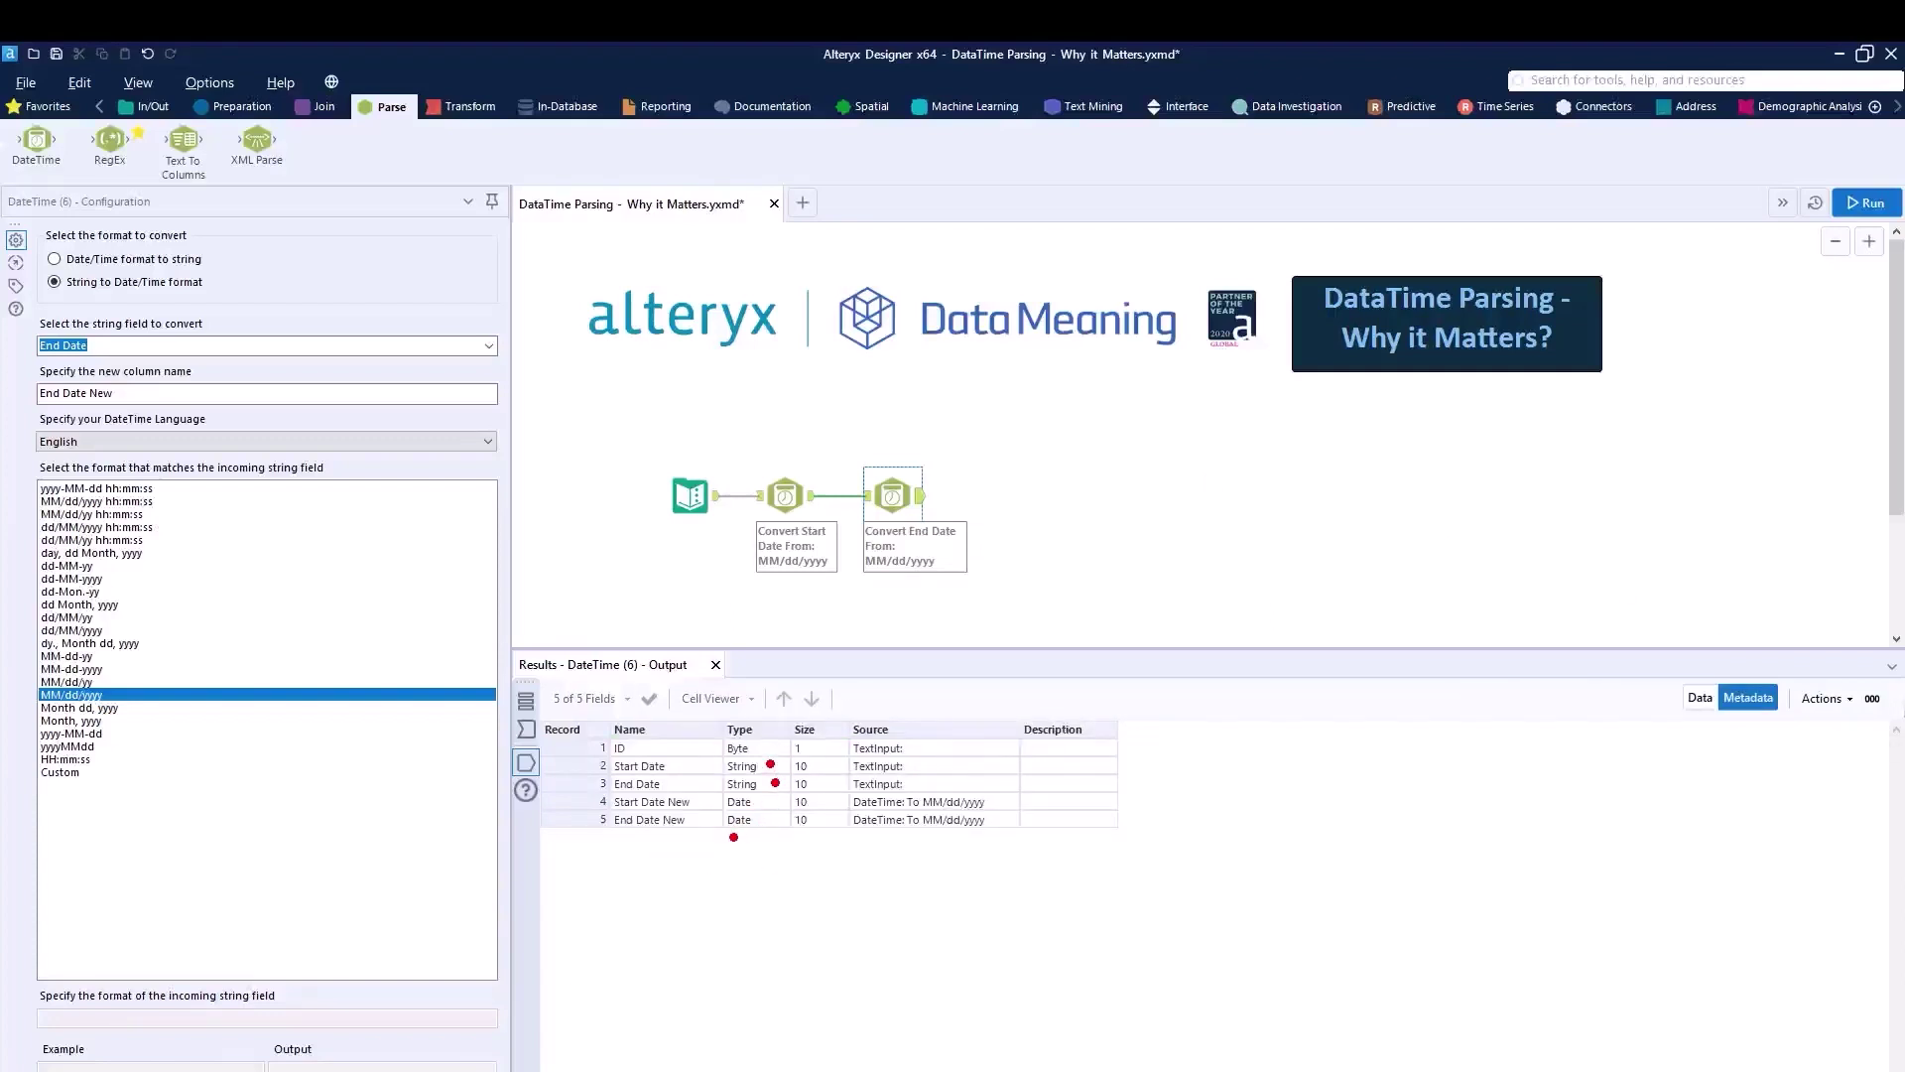
left_click_drag(736, 838, 777, 801)
key("e")
left_click(1700, 697)
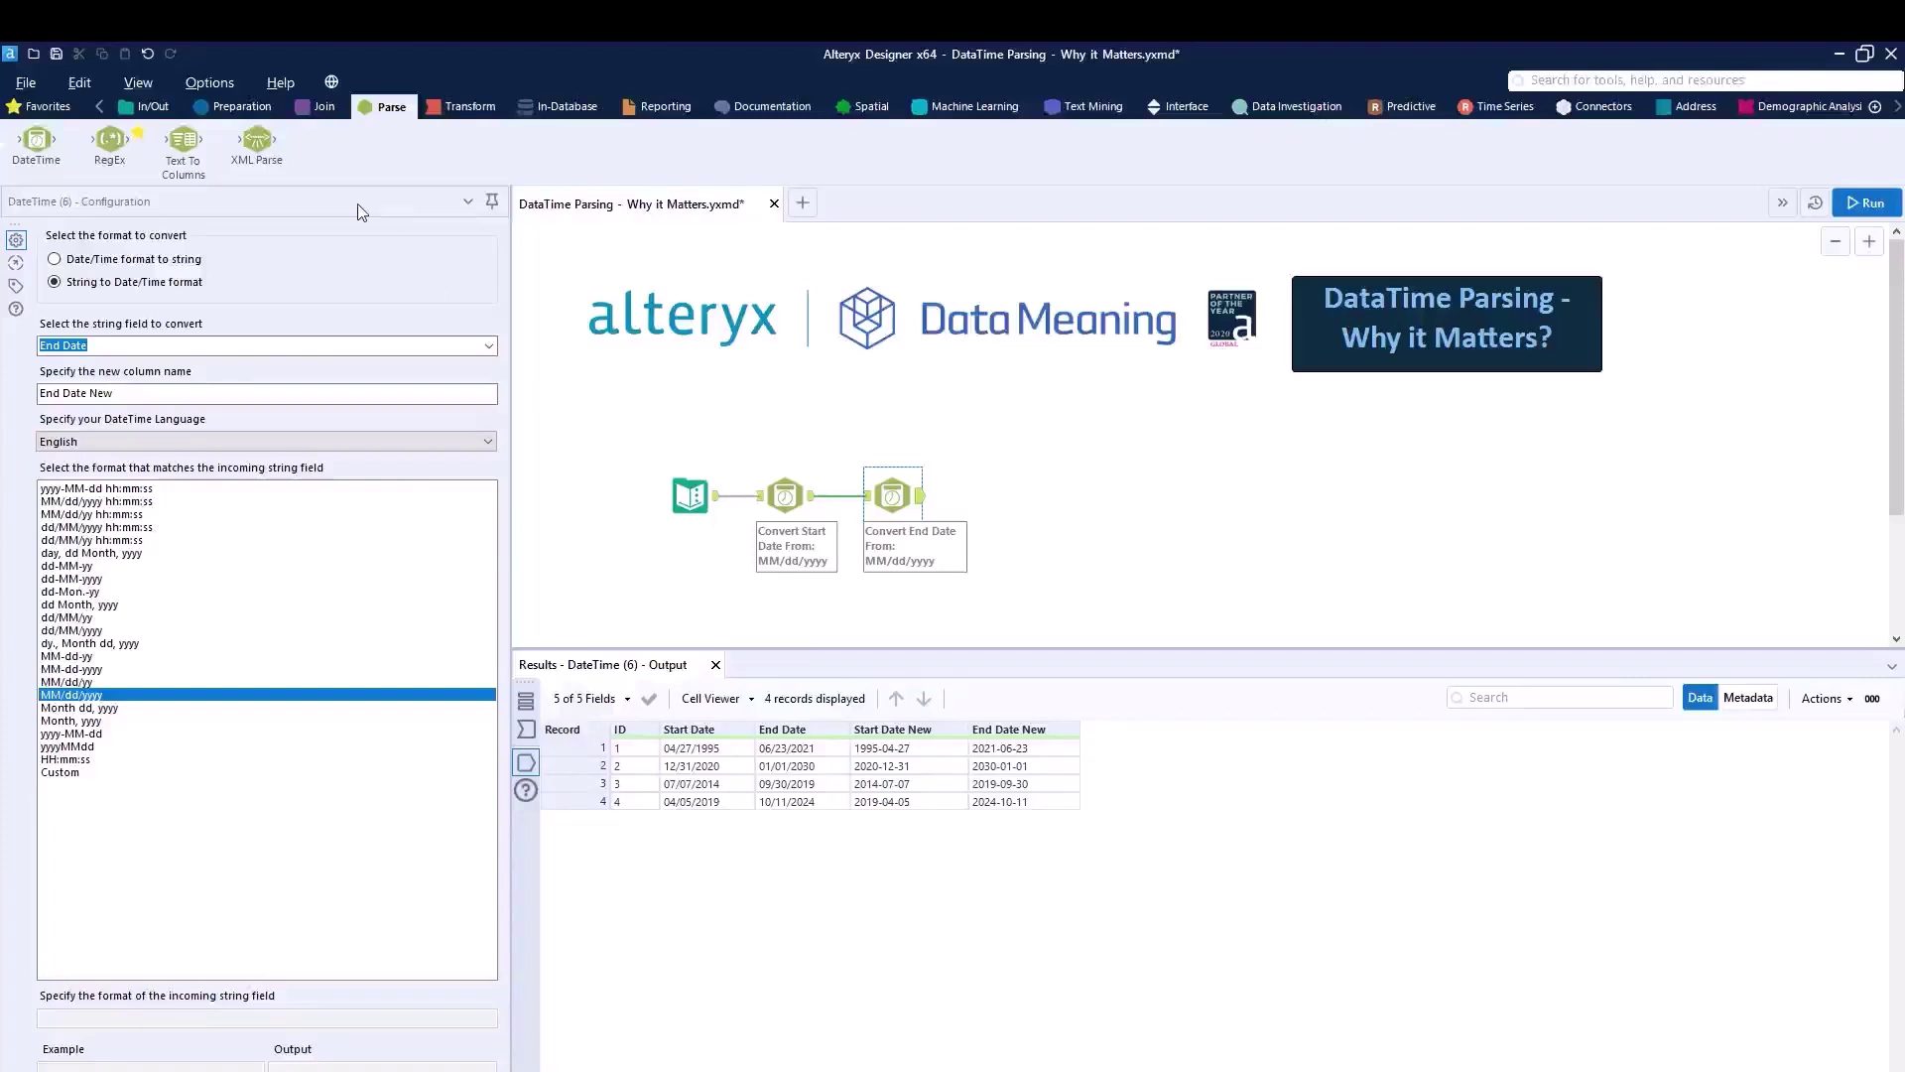
Step: Add a Formula tool after the end-date conversion with a new output column named Days
left_click(250, 111)
left_click_drag(330, 158, 1006, 499)
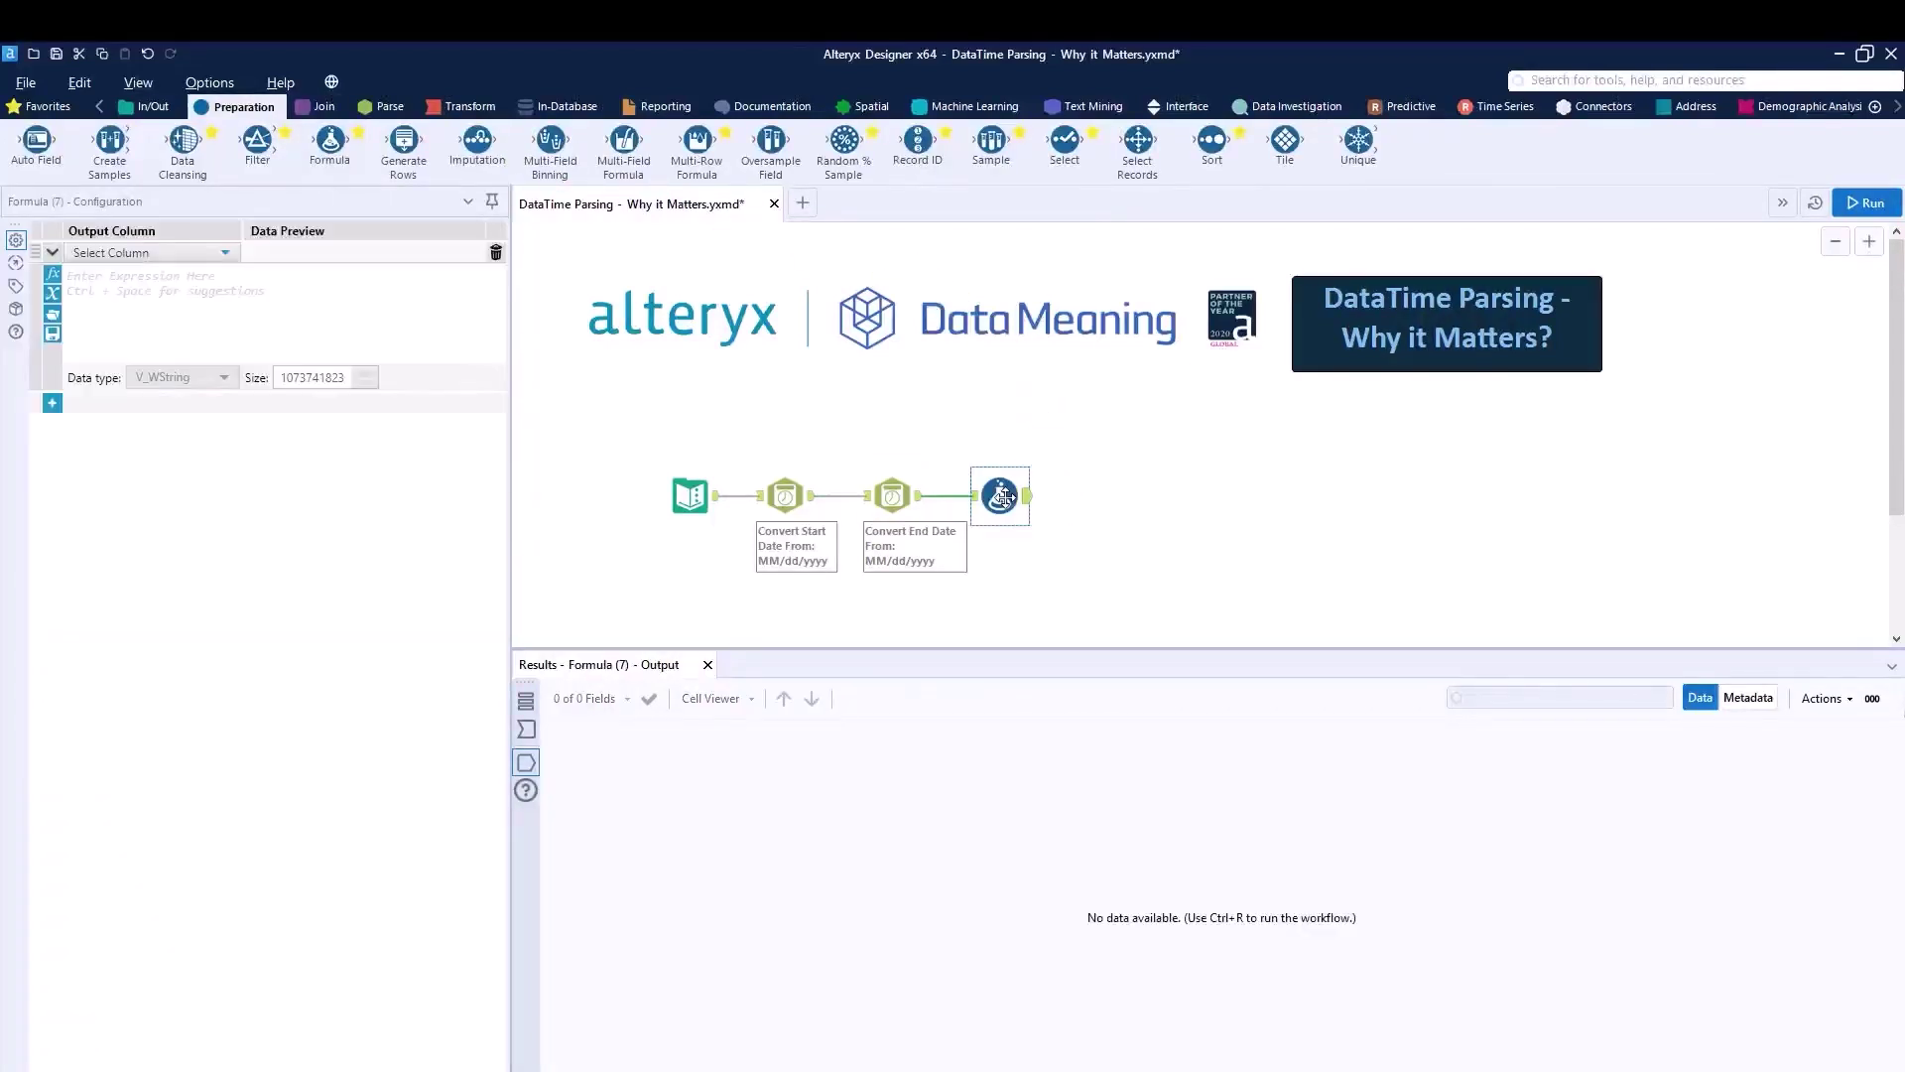
left_click(213, 254)
left_click(172, 270)
type("Day")
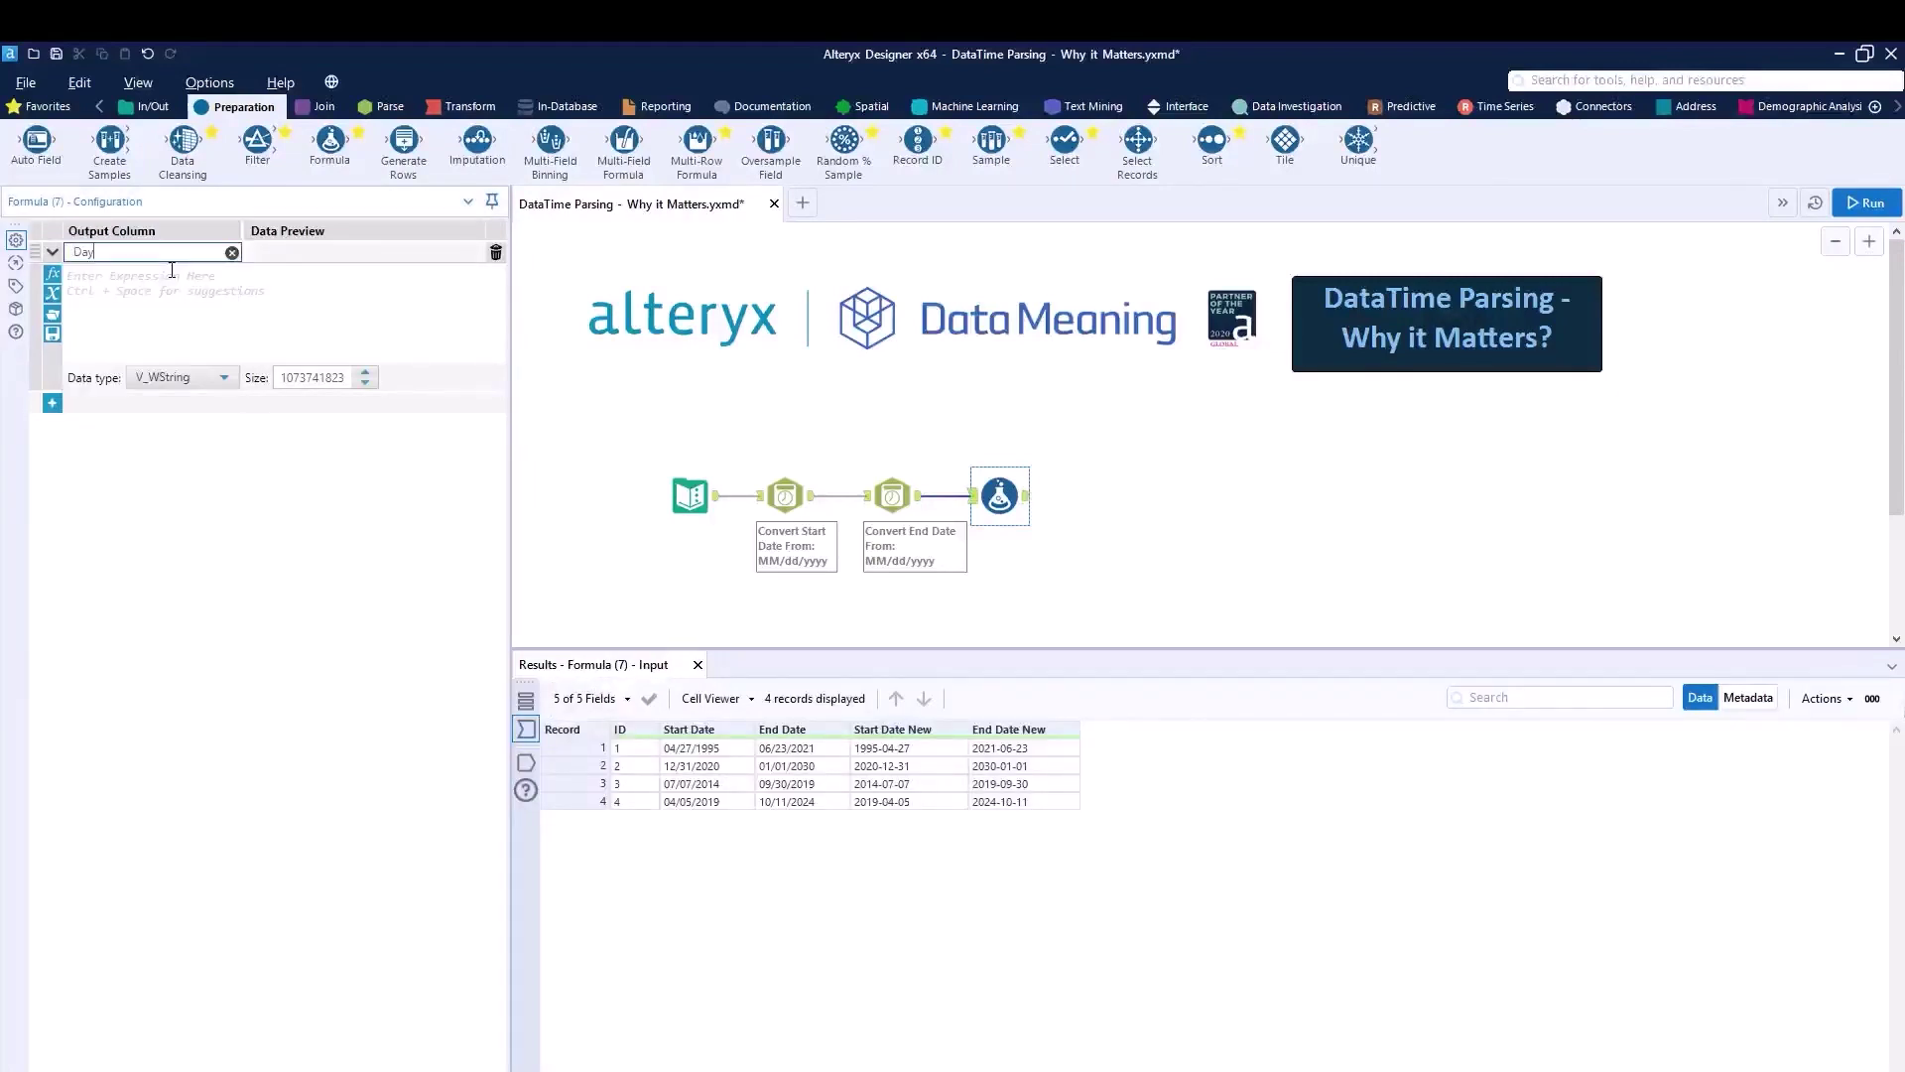
type("s")
Step: Enter the expression [End Date New]-[Start Date New] and select it for replacement
left_click(190, 295)
type("end")
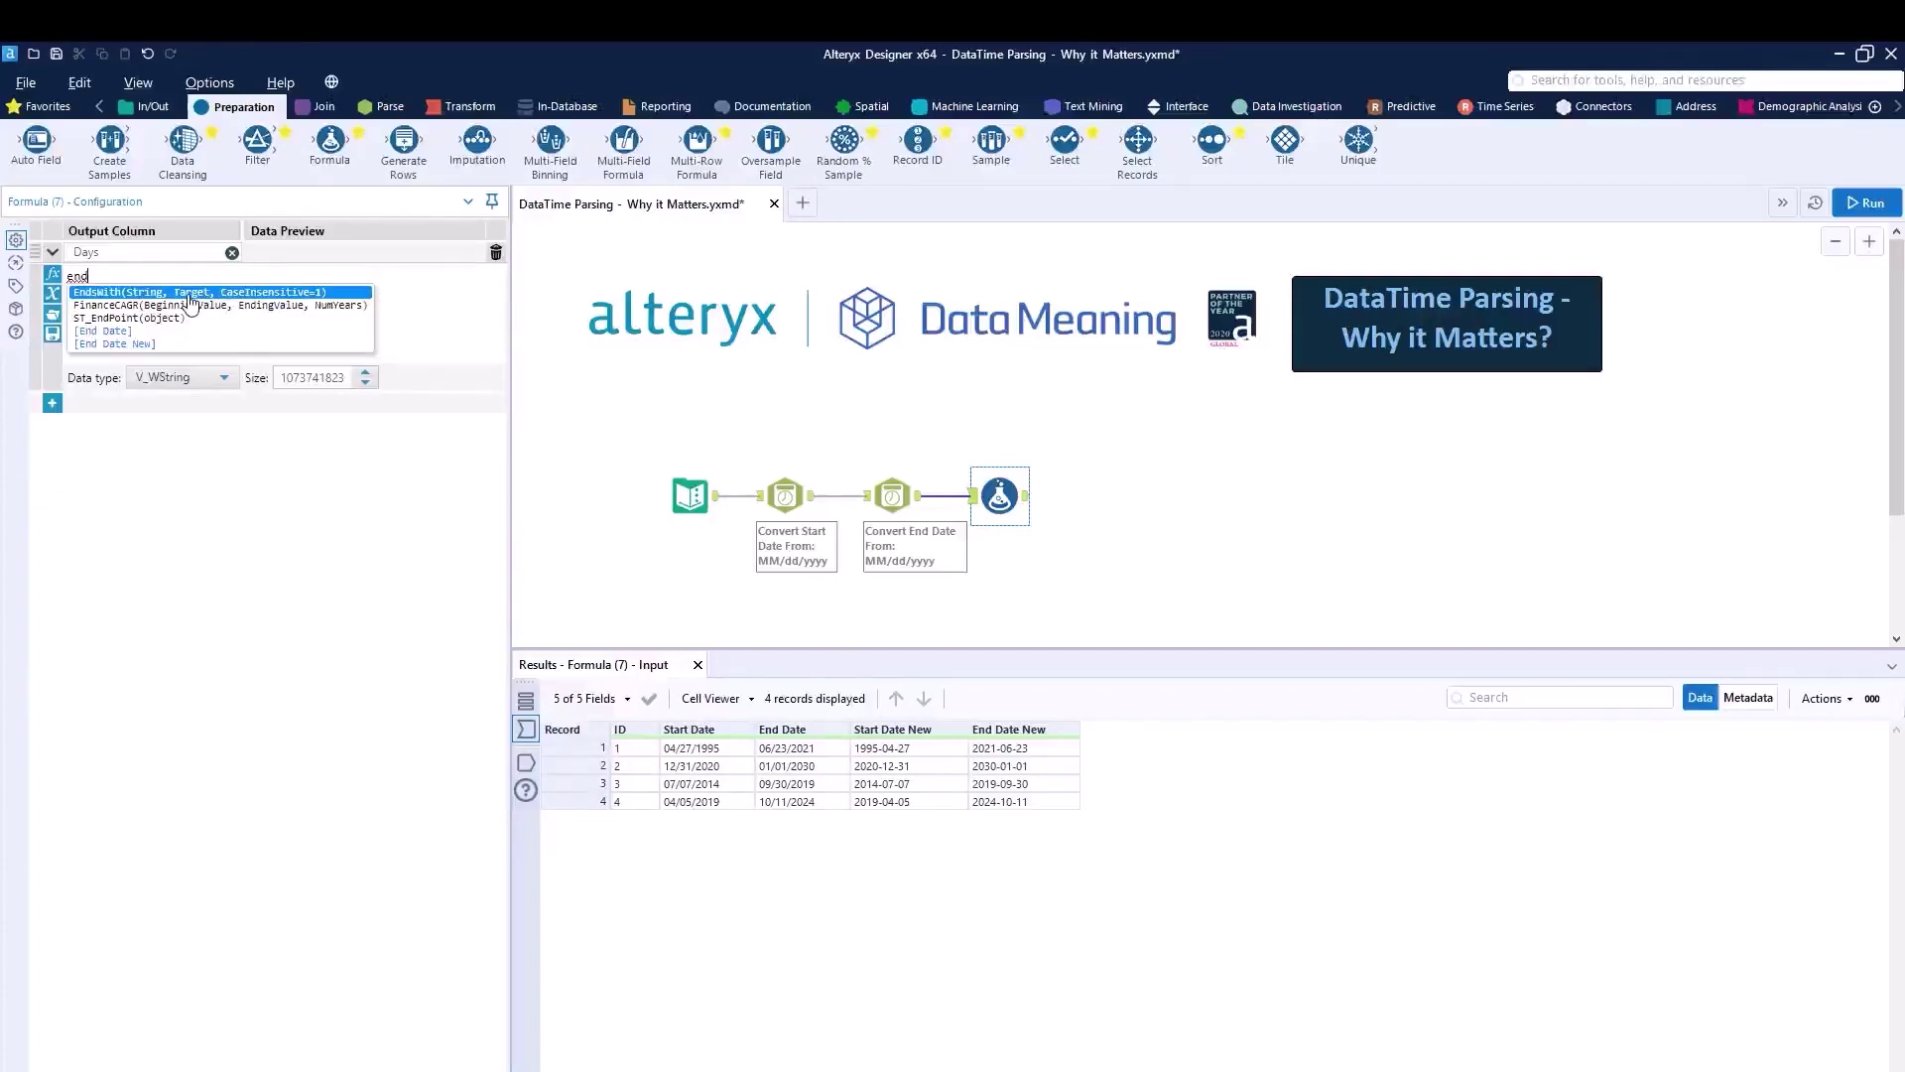
key("Down")
key("Down")
key("Down")
key("Down")
key("Return")
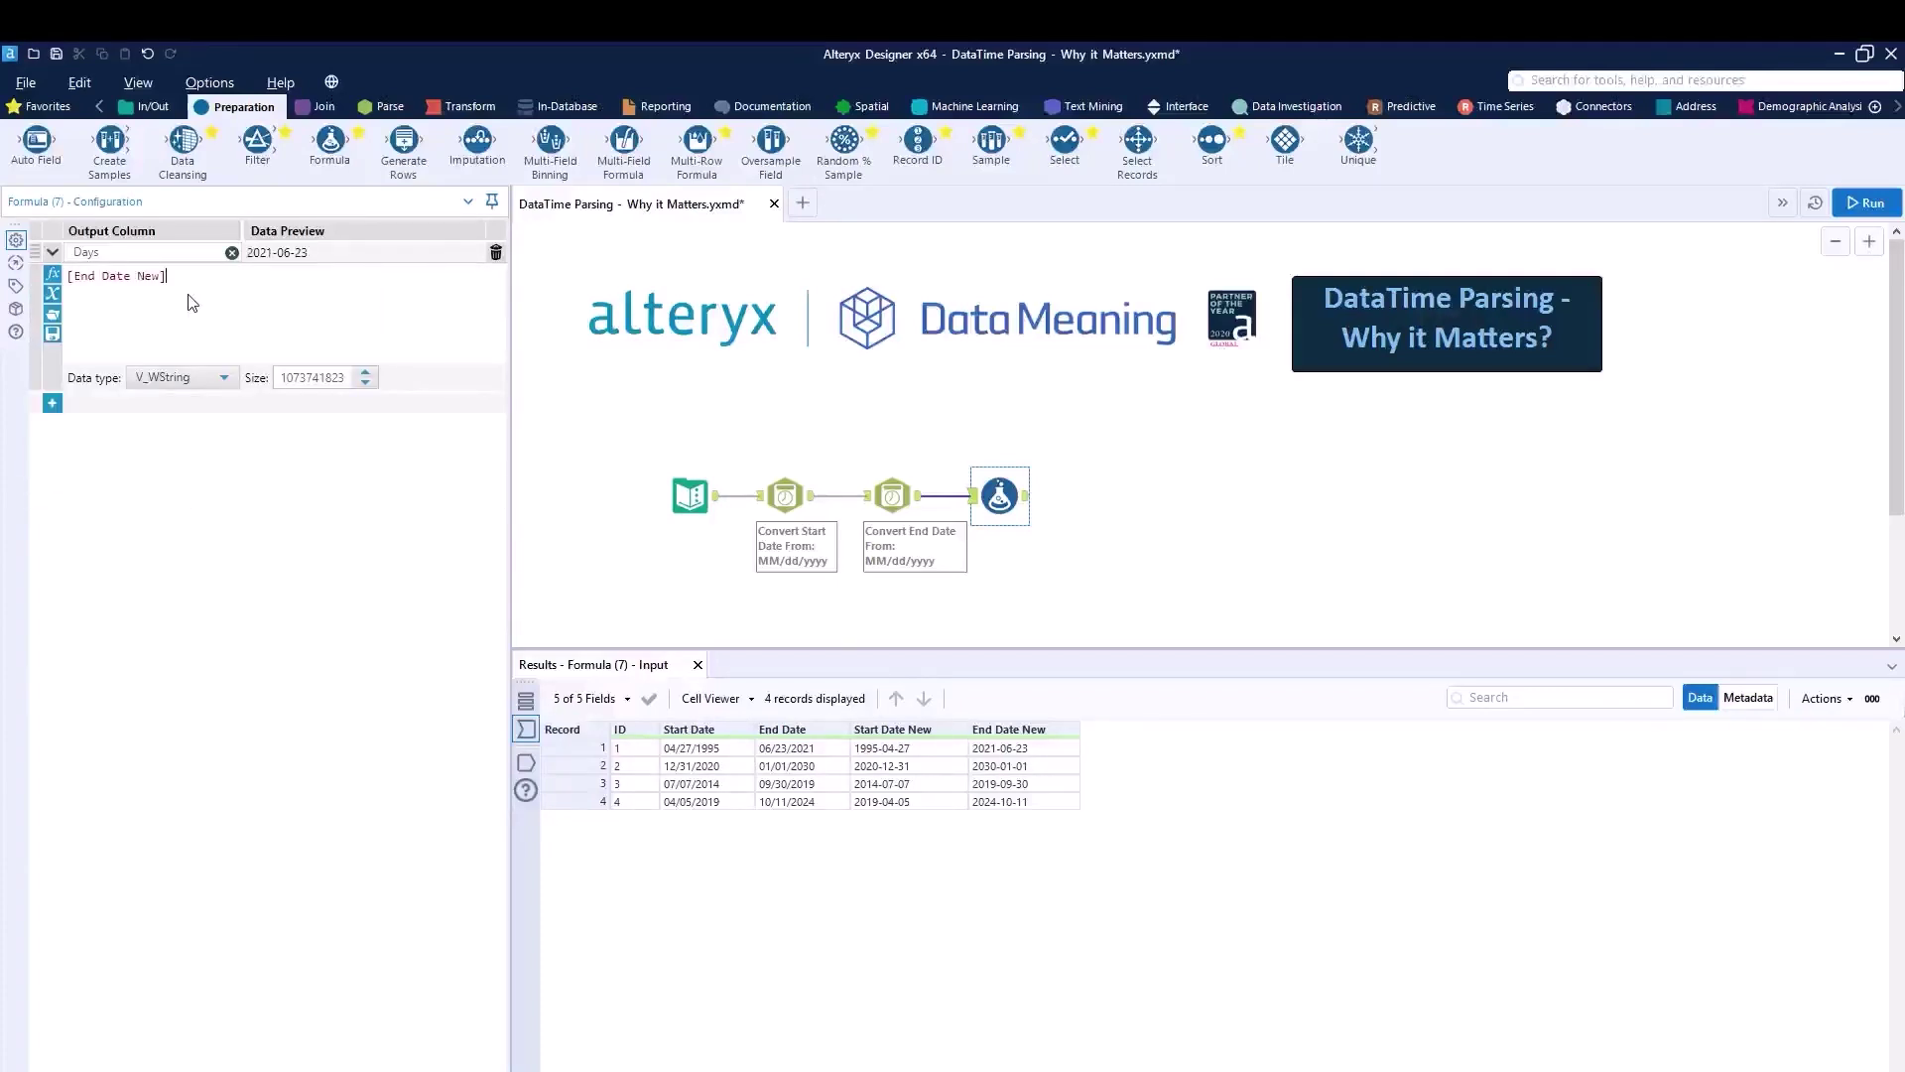
type("-[")
key("Down")
key("Down")
key("Down")
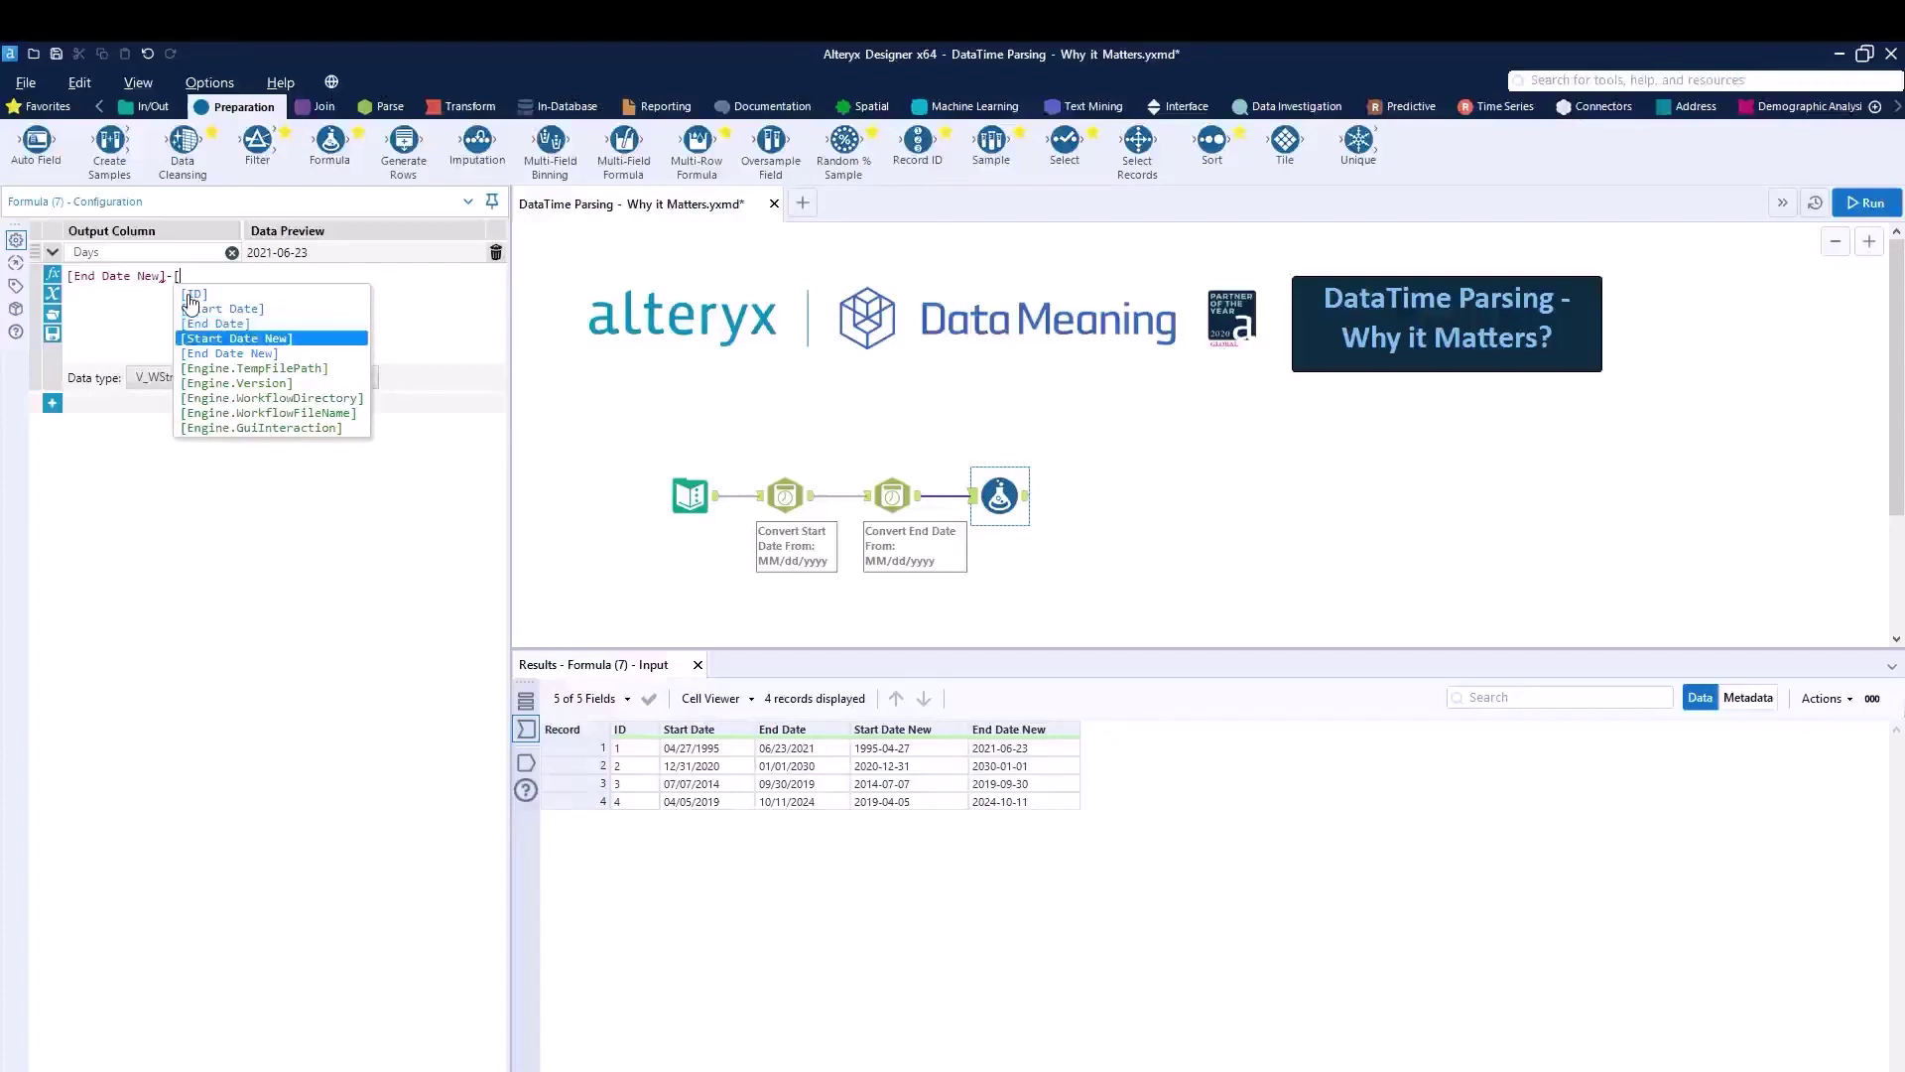
key("Return")
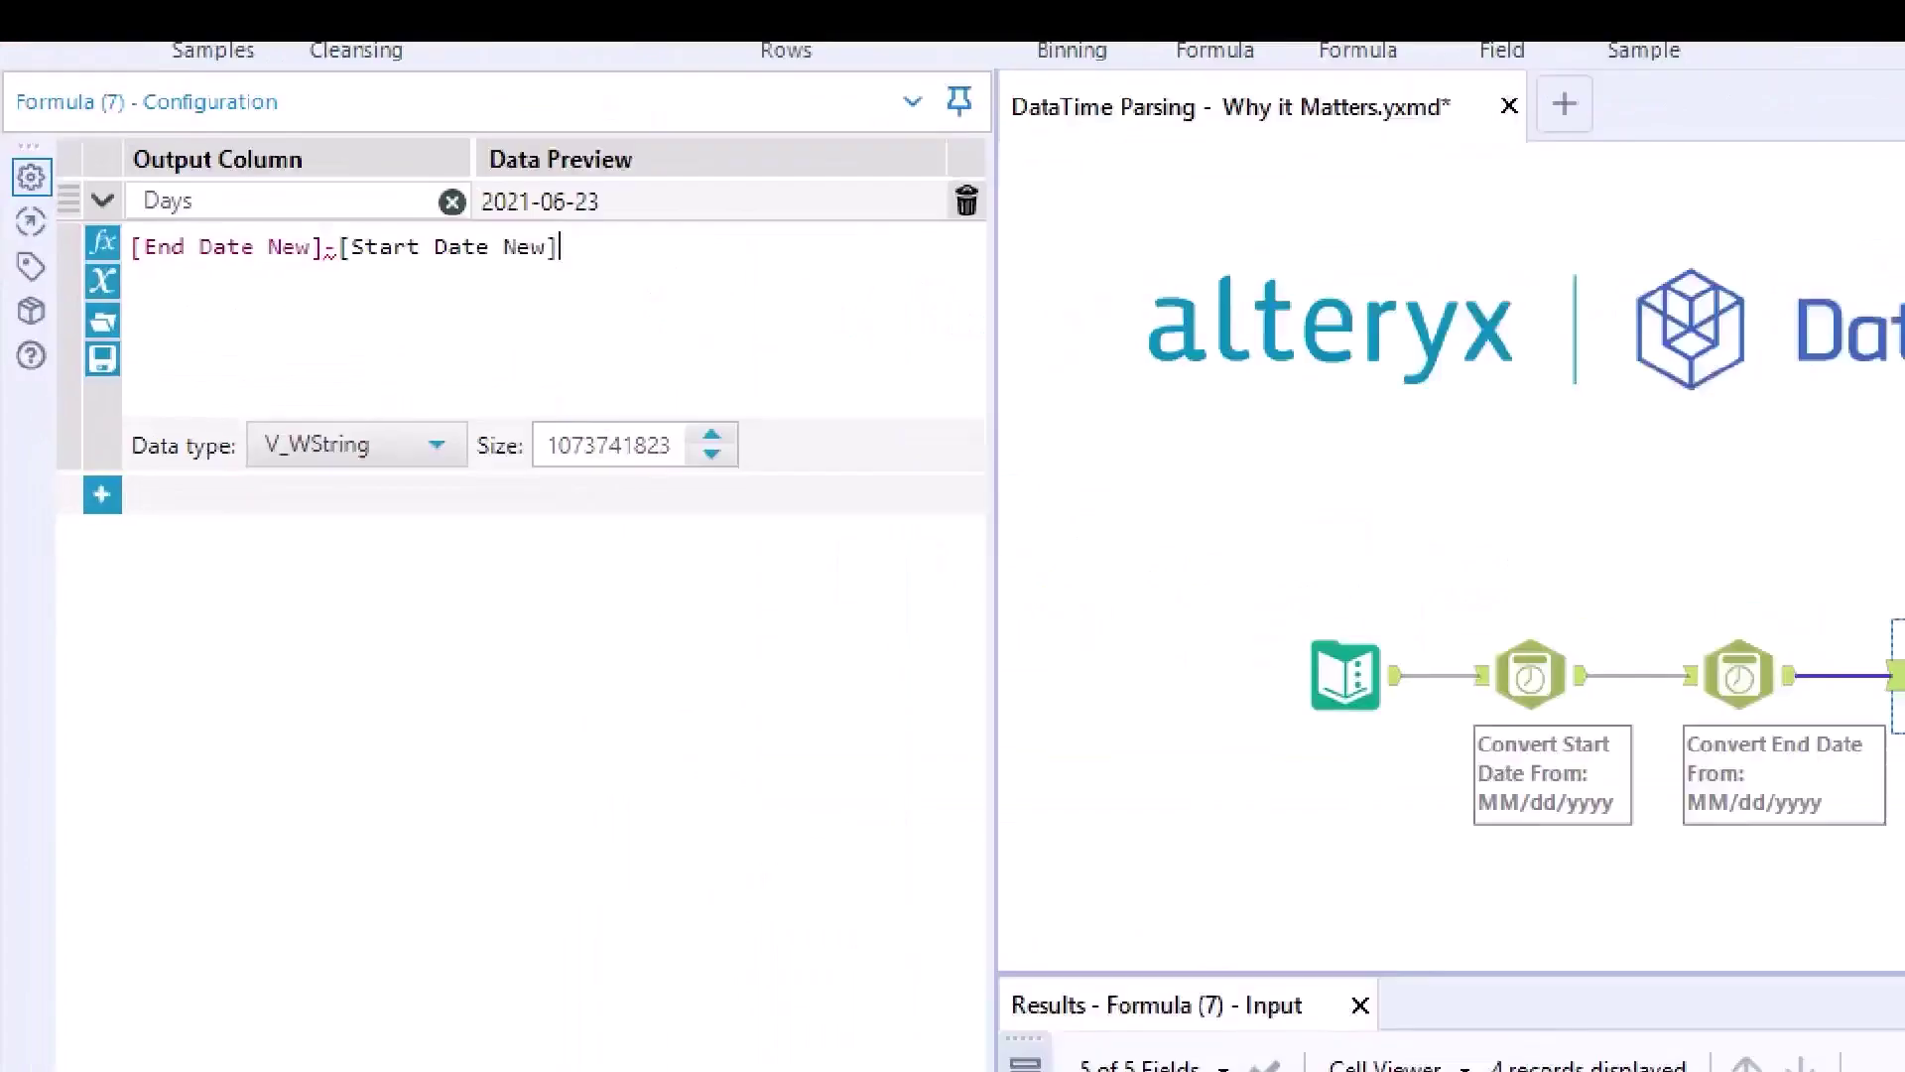
left_click_drag(138, 283, 517, 294)
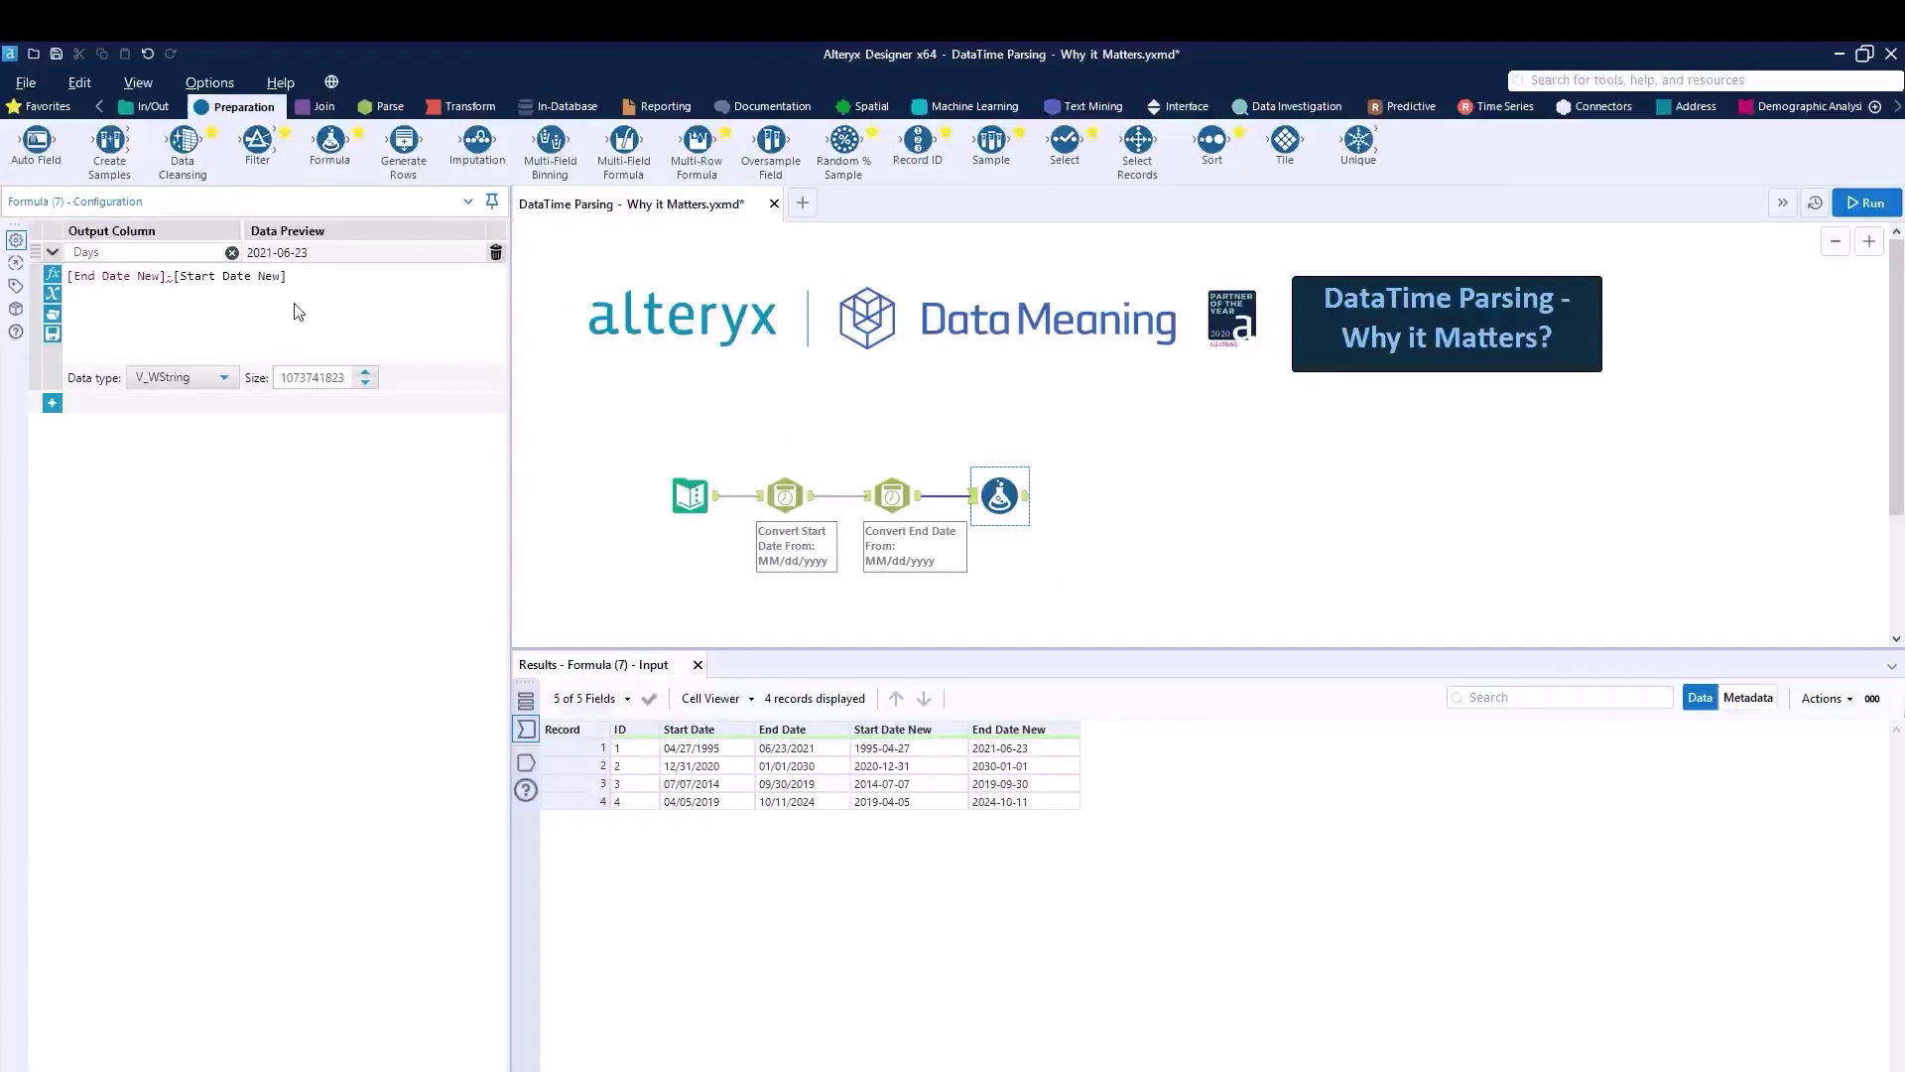
left_click_drag(342, 290, 39, 283)
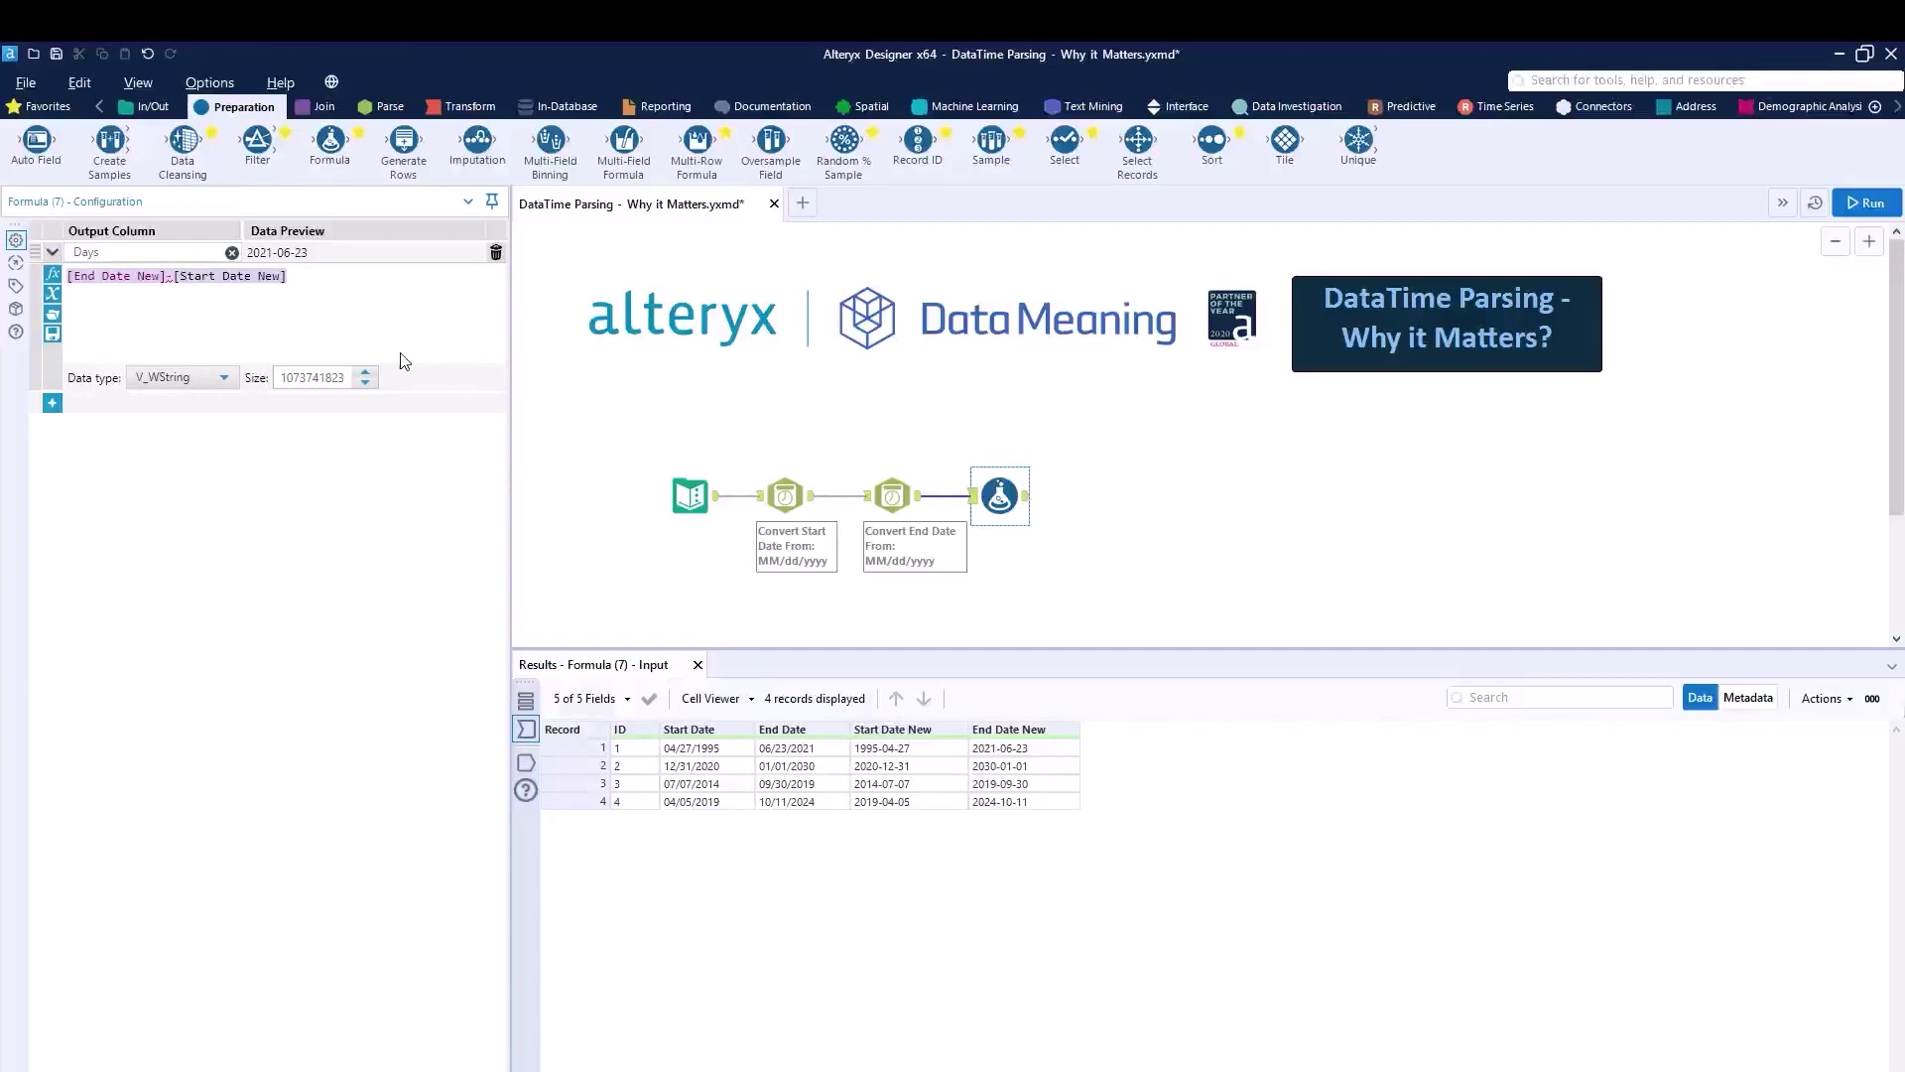
Step: Replace the expression with DateTimeDiff([End Date New],[Start Date New], ...)
type("datetimedif")
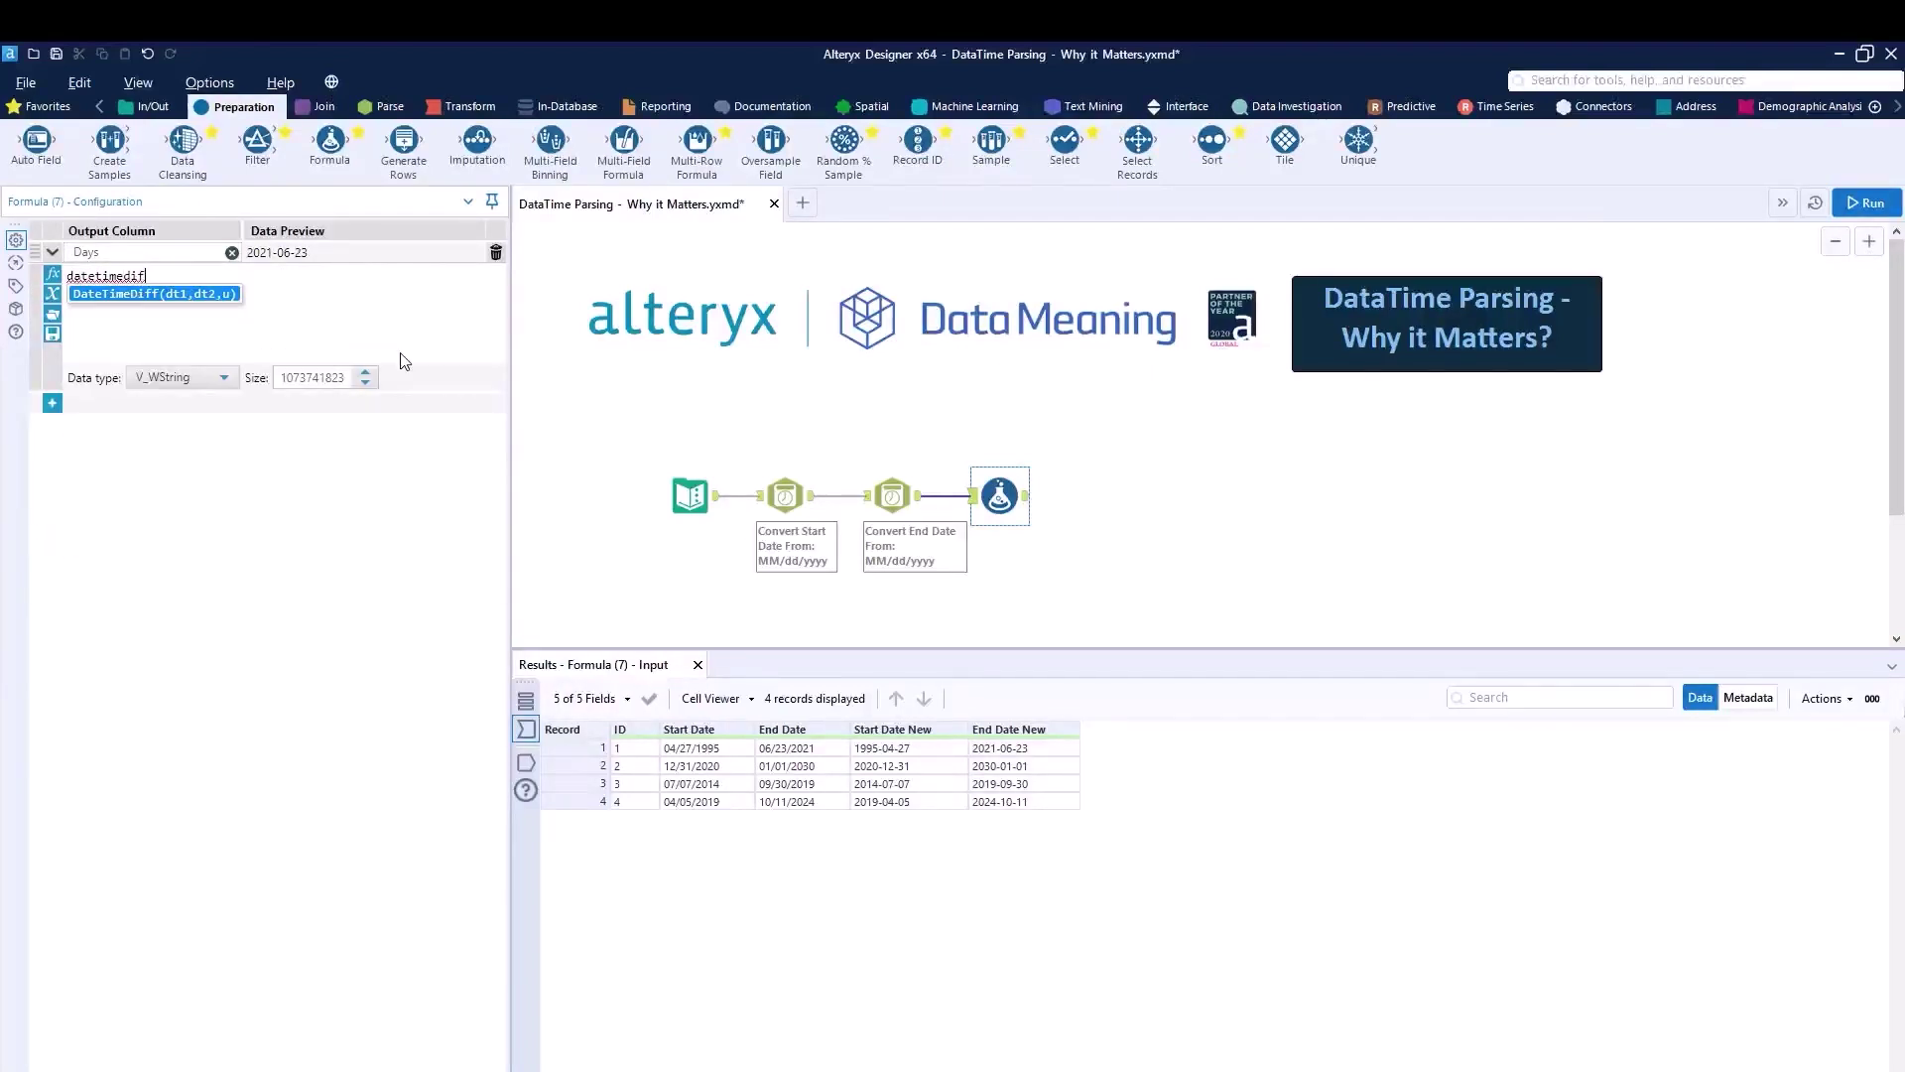
type("f")
key("Return")
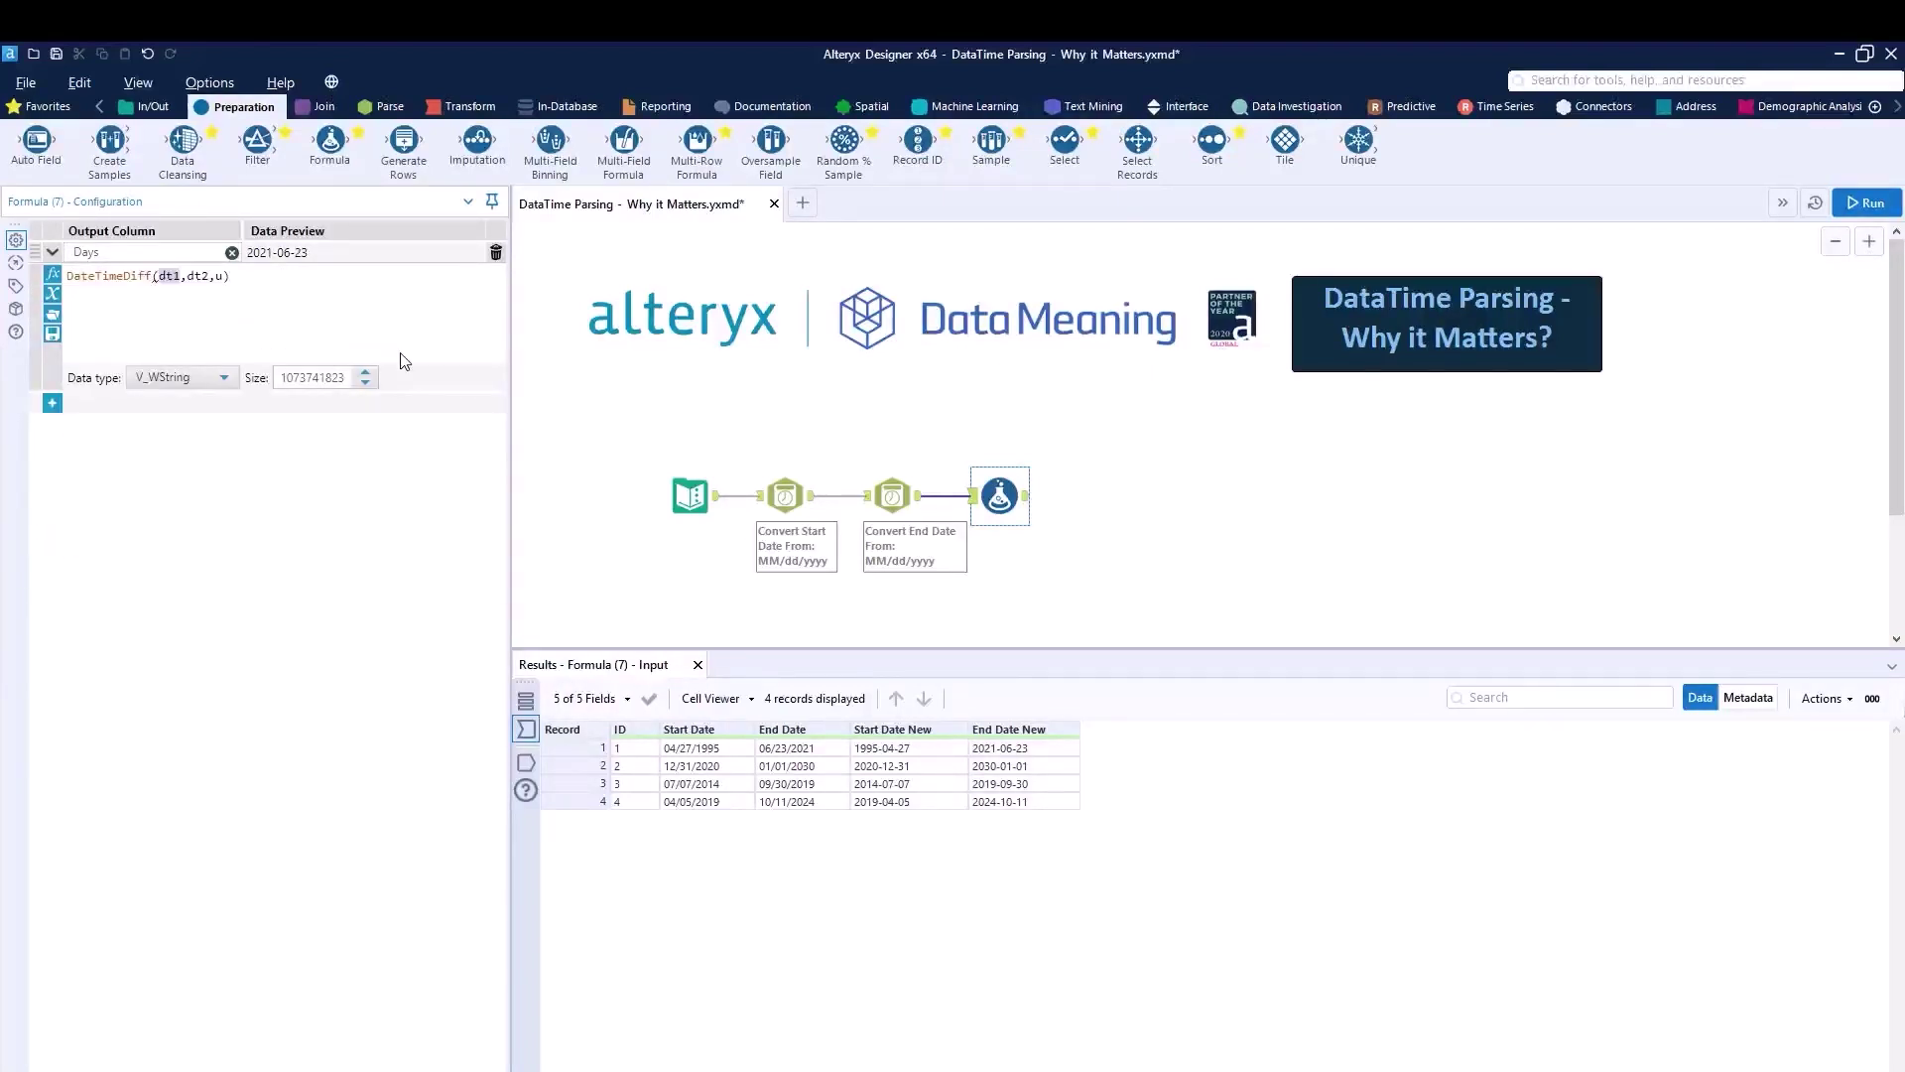
type("[")
key("Down")
key("Down")
key("Down")
key("Down")
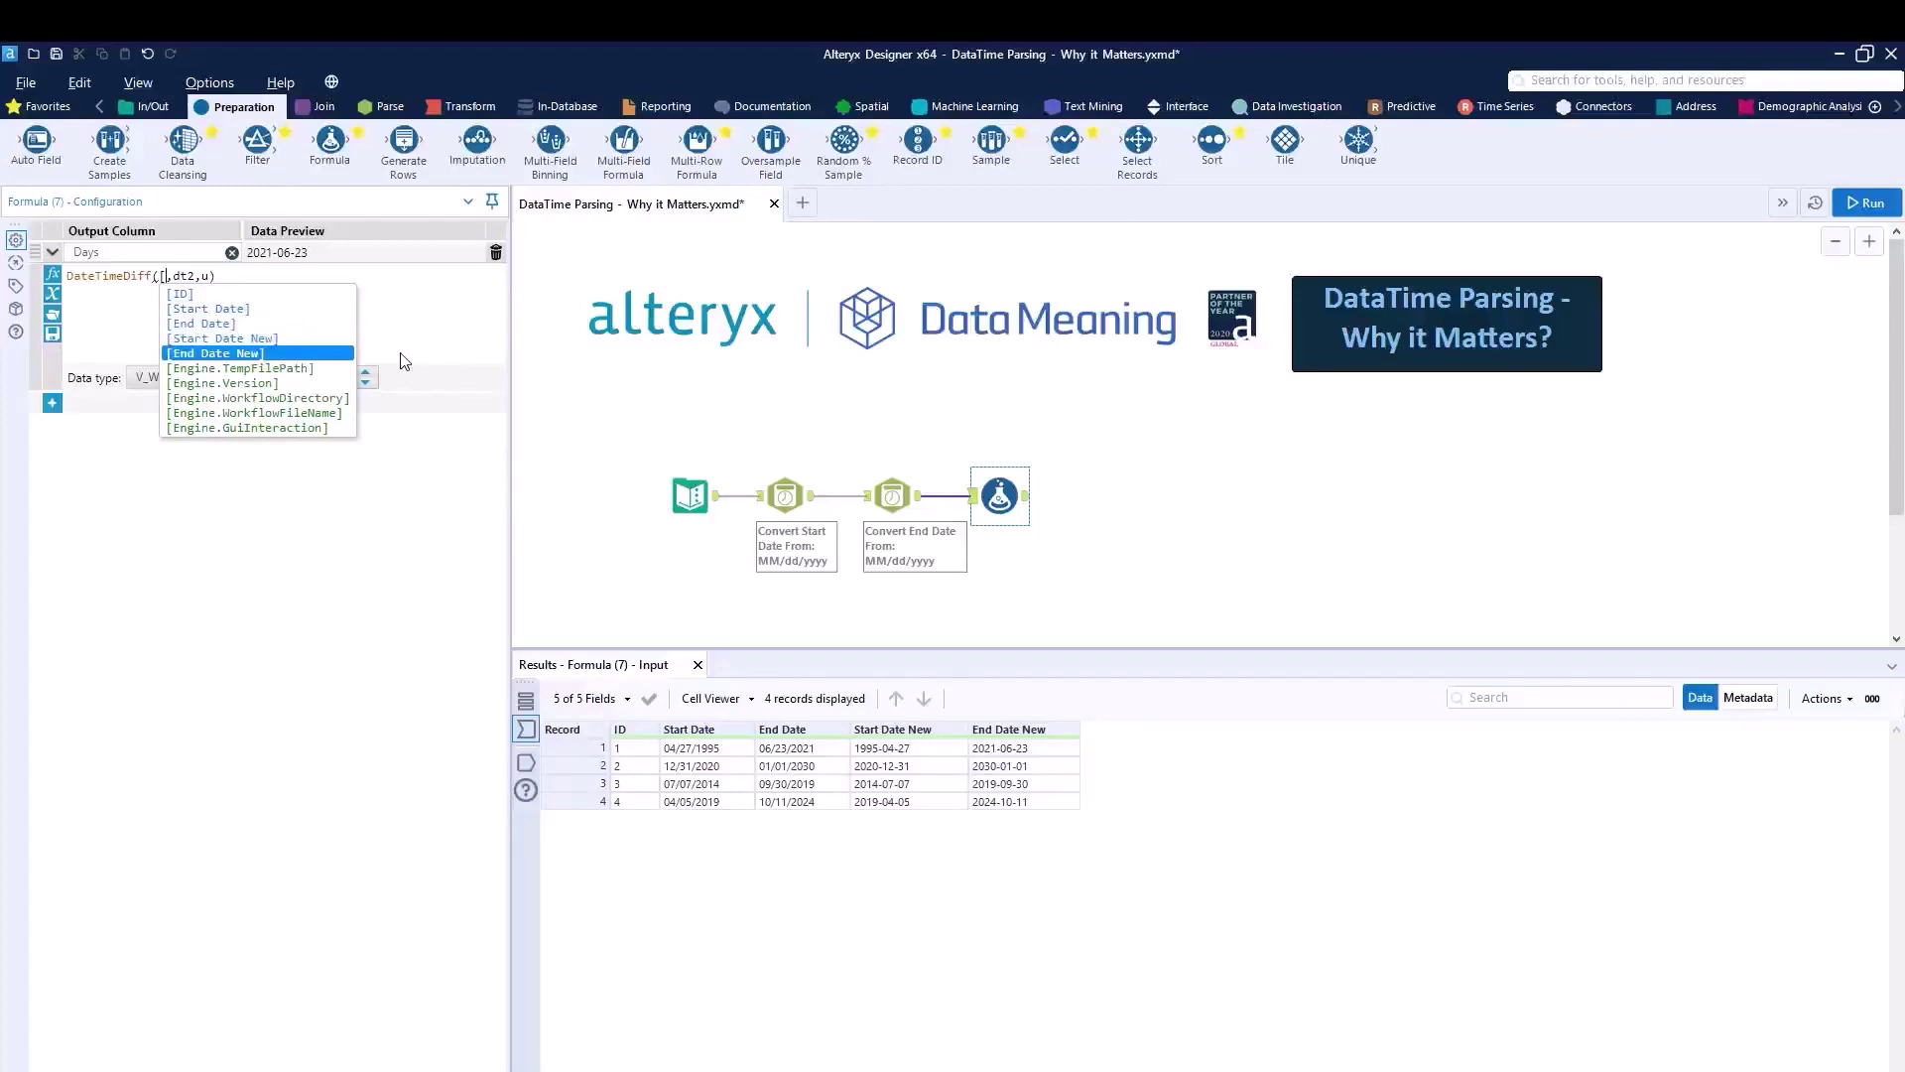
key("Return")
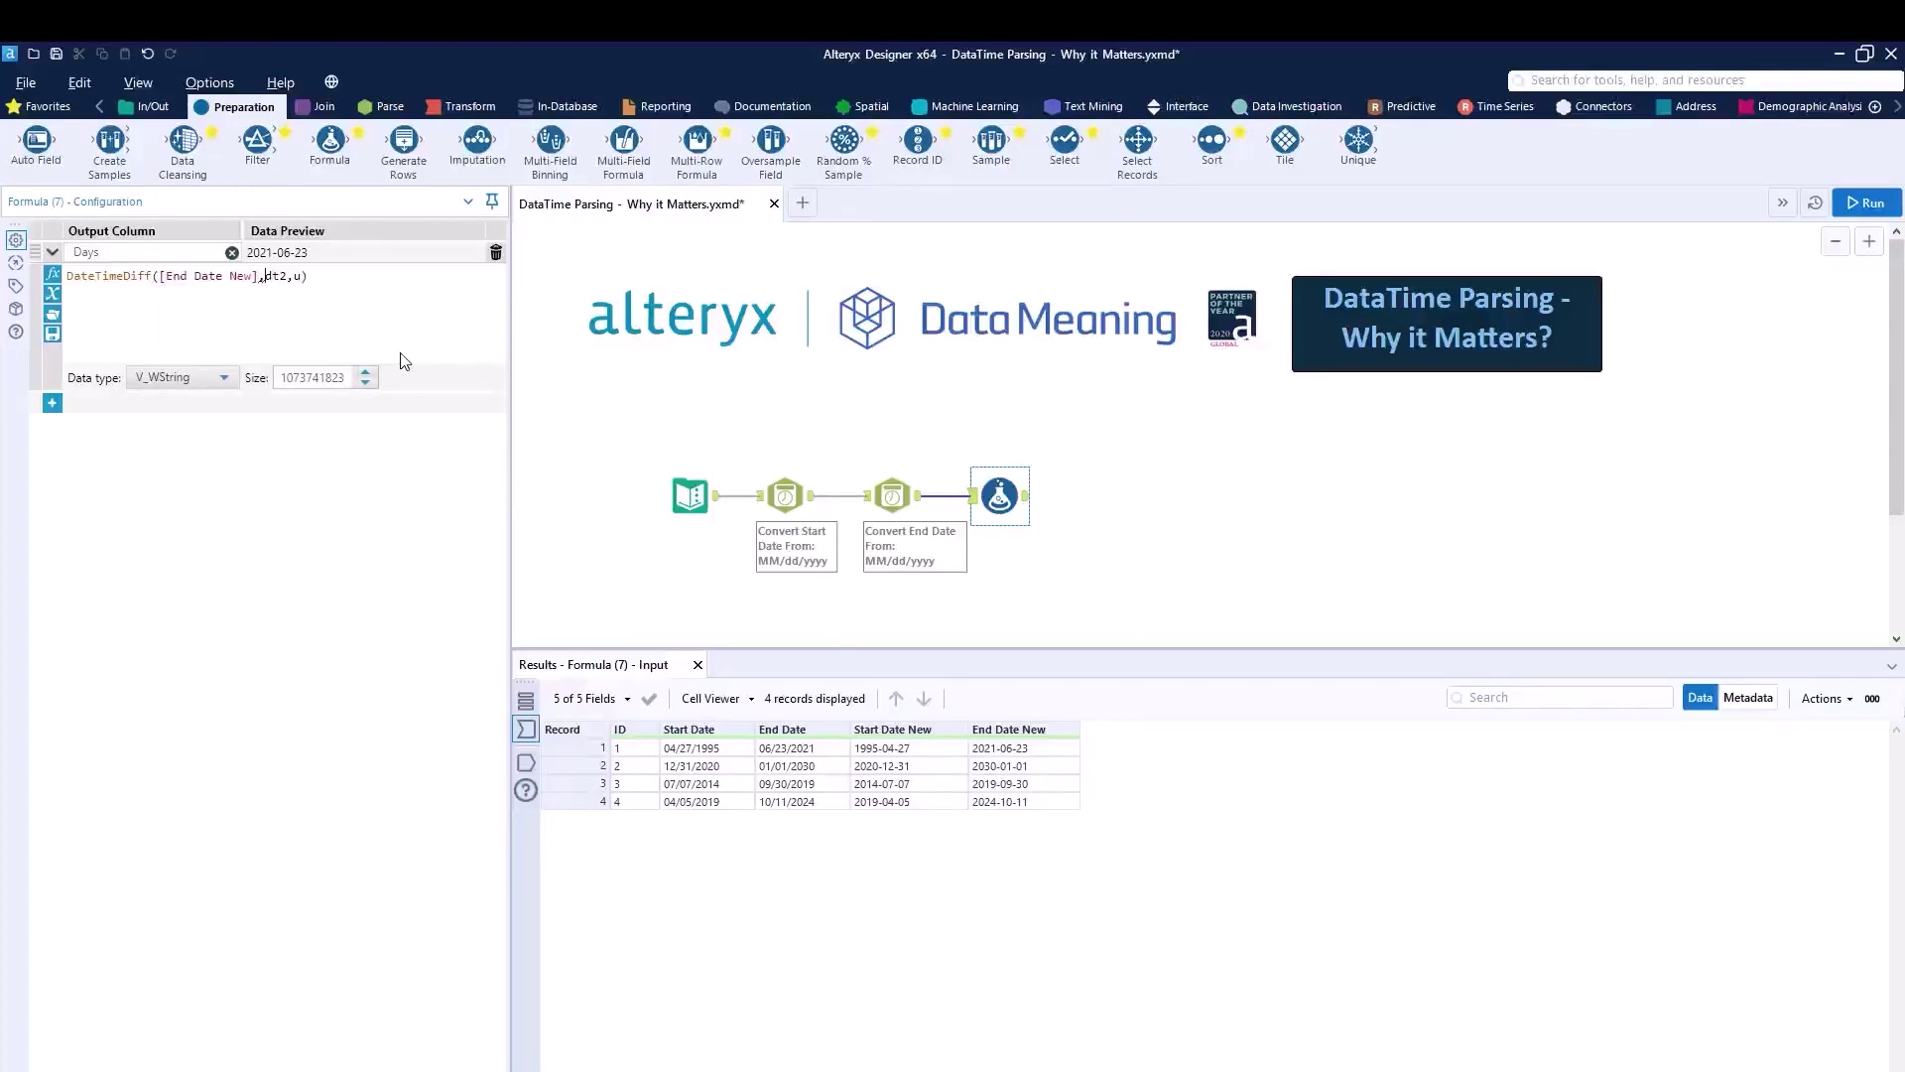
key("ctrl+shift+Right")
type("[")
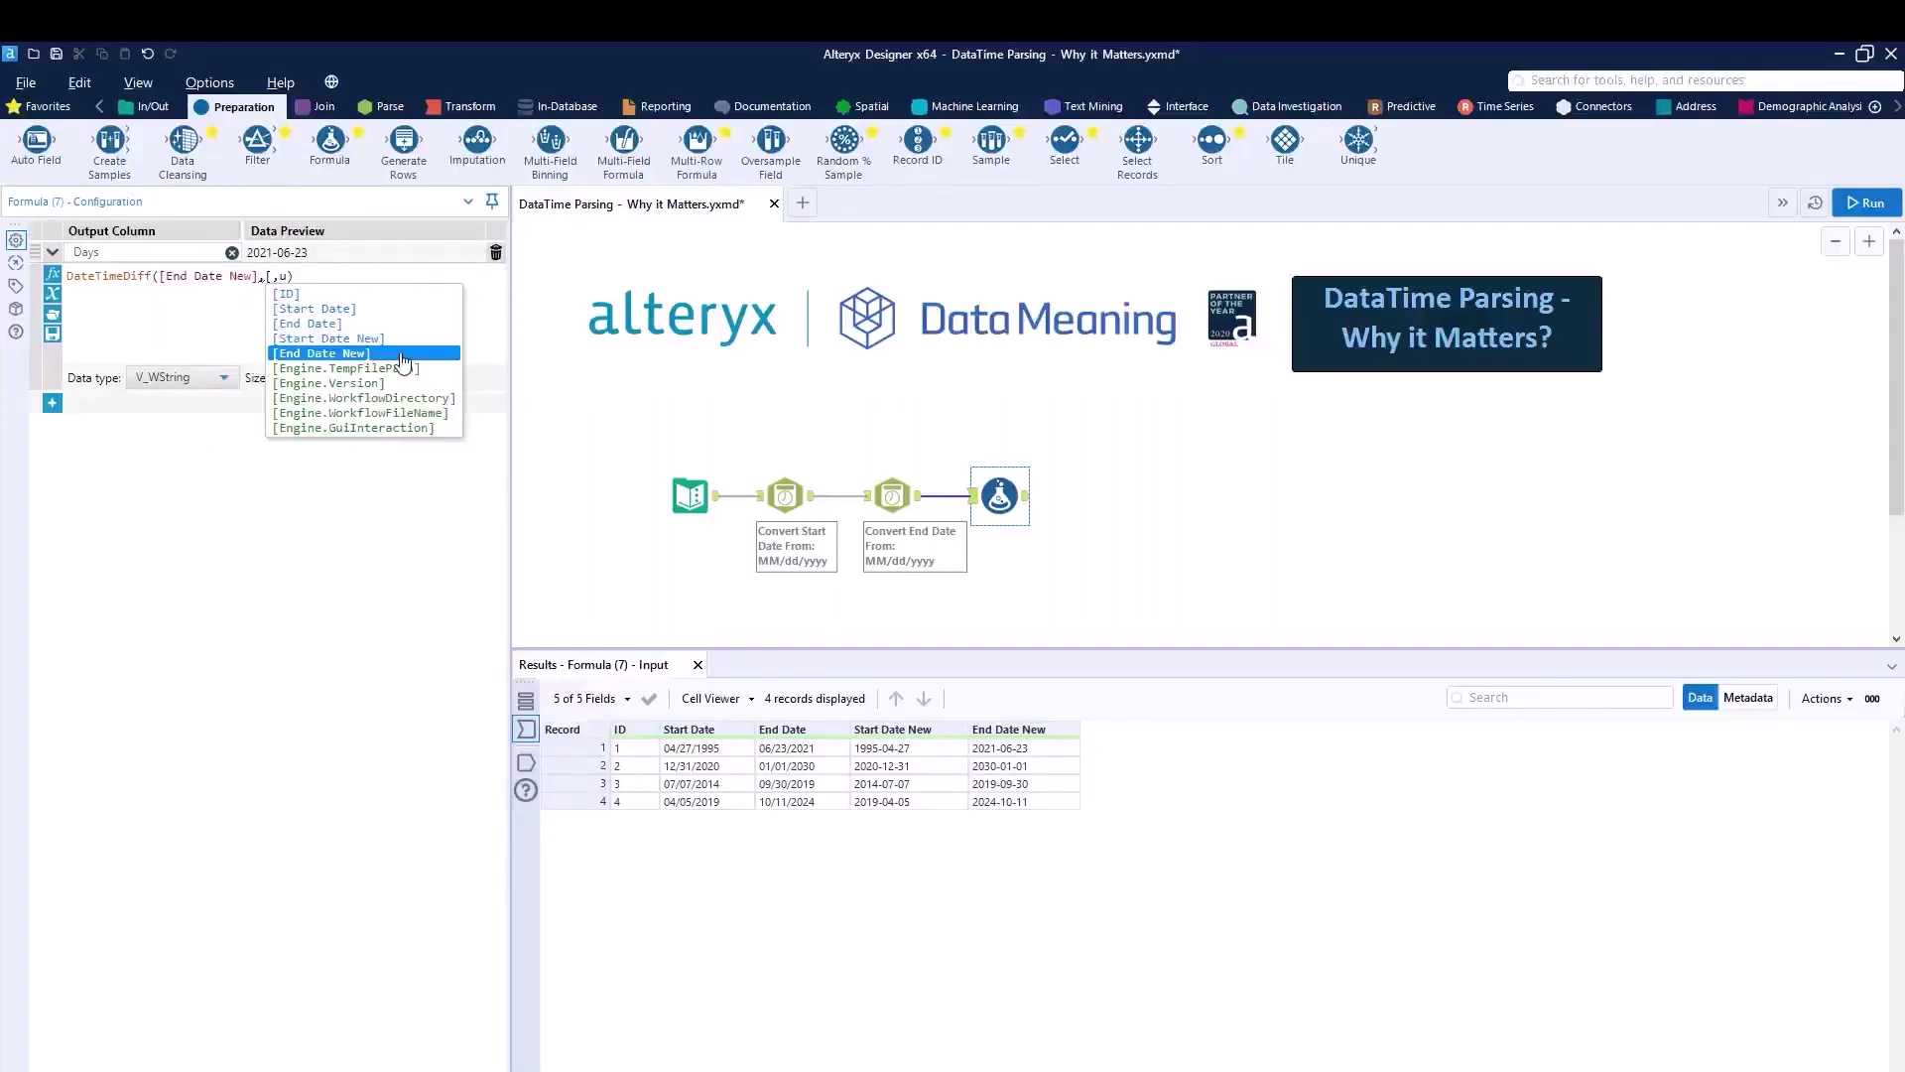
key("Up")
key("Return")
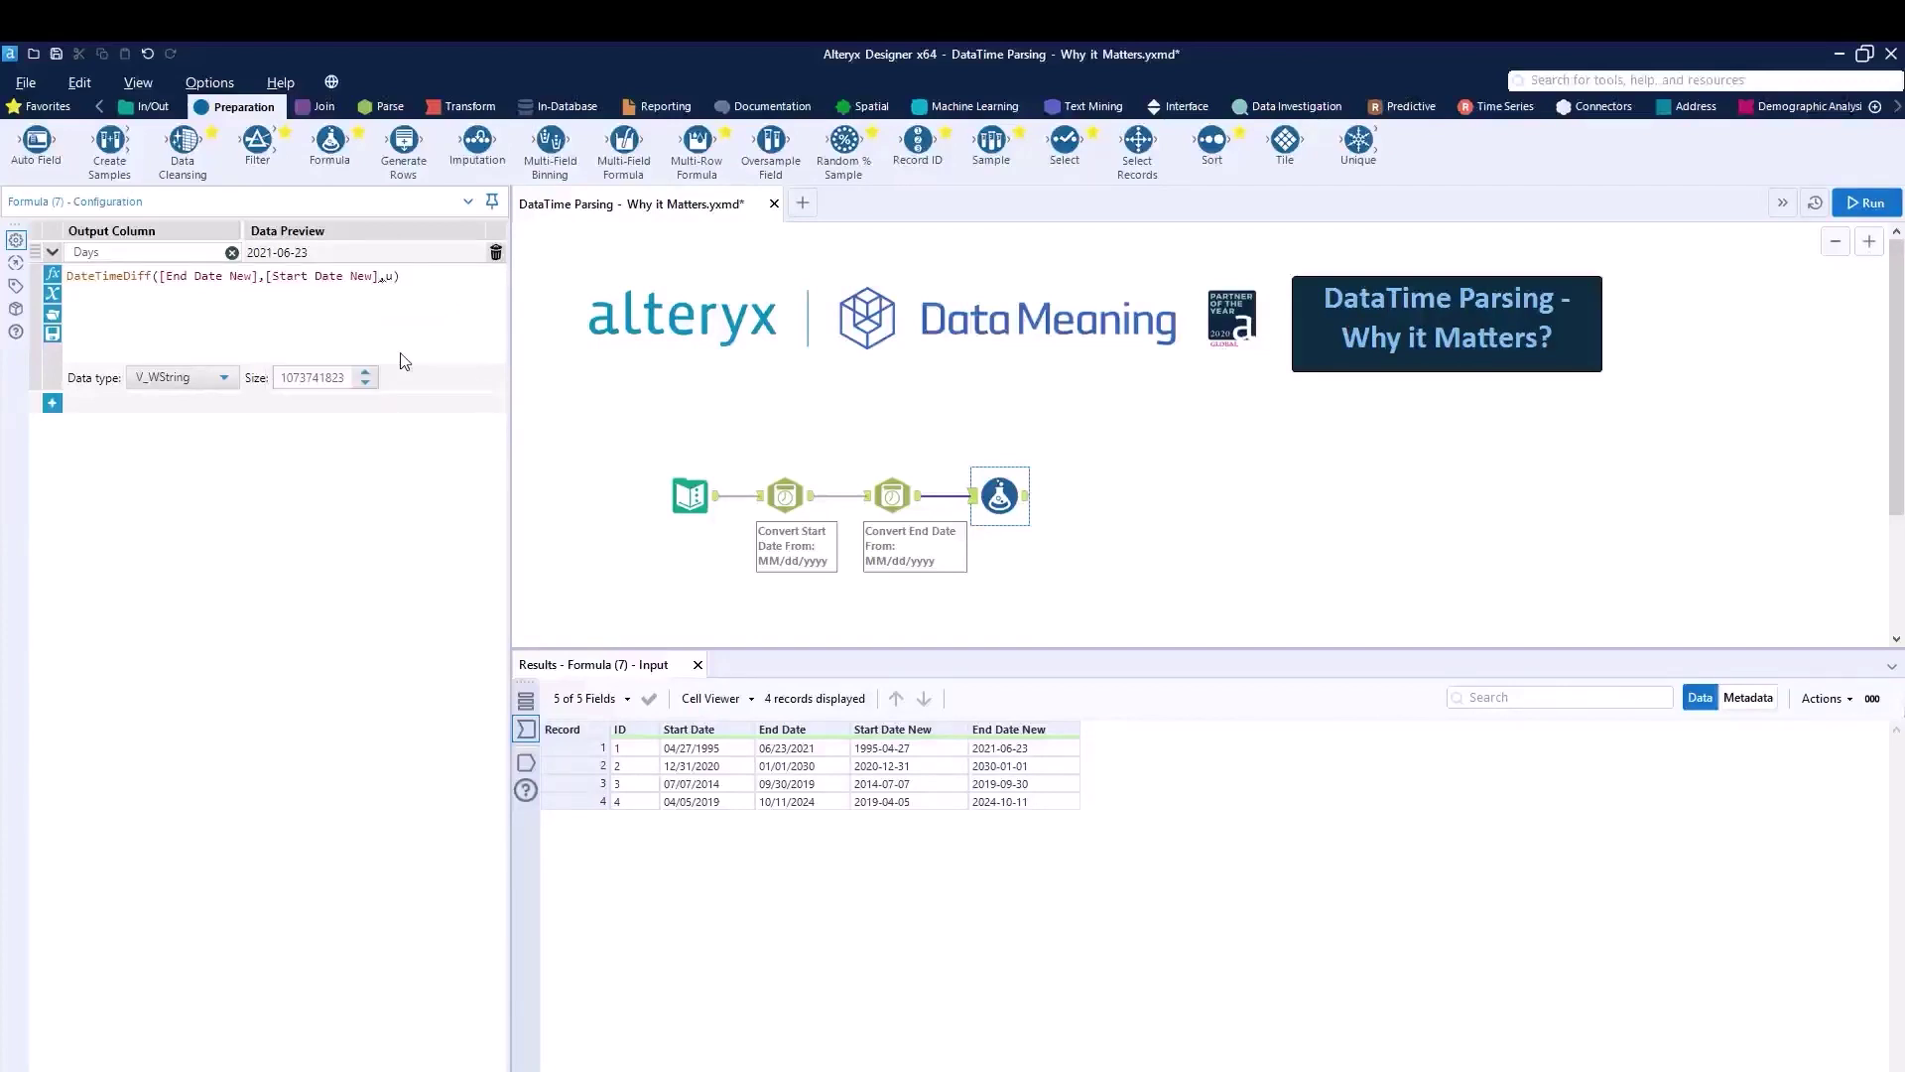
Step: Set the DateTimeDiff unit argument to 'days', previewing 9554 for the first record
key("Right")
key("ctrl+shift+Right")
type("days")
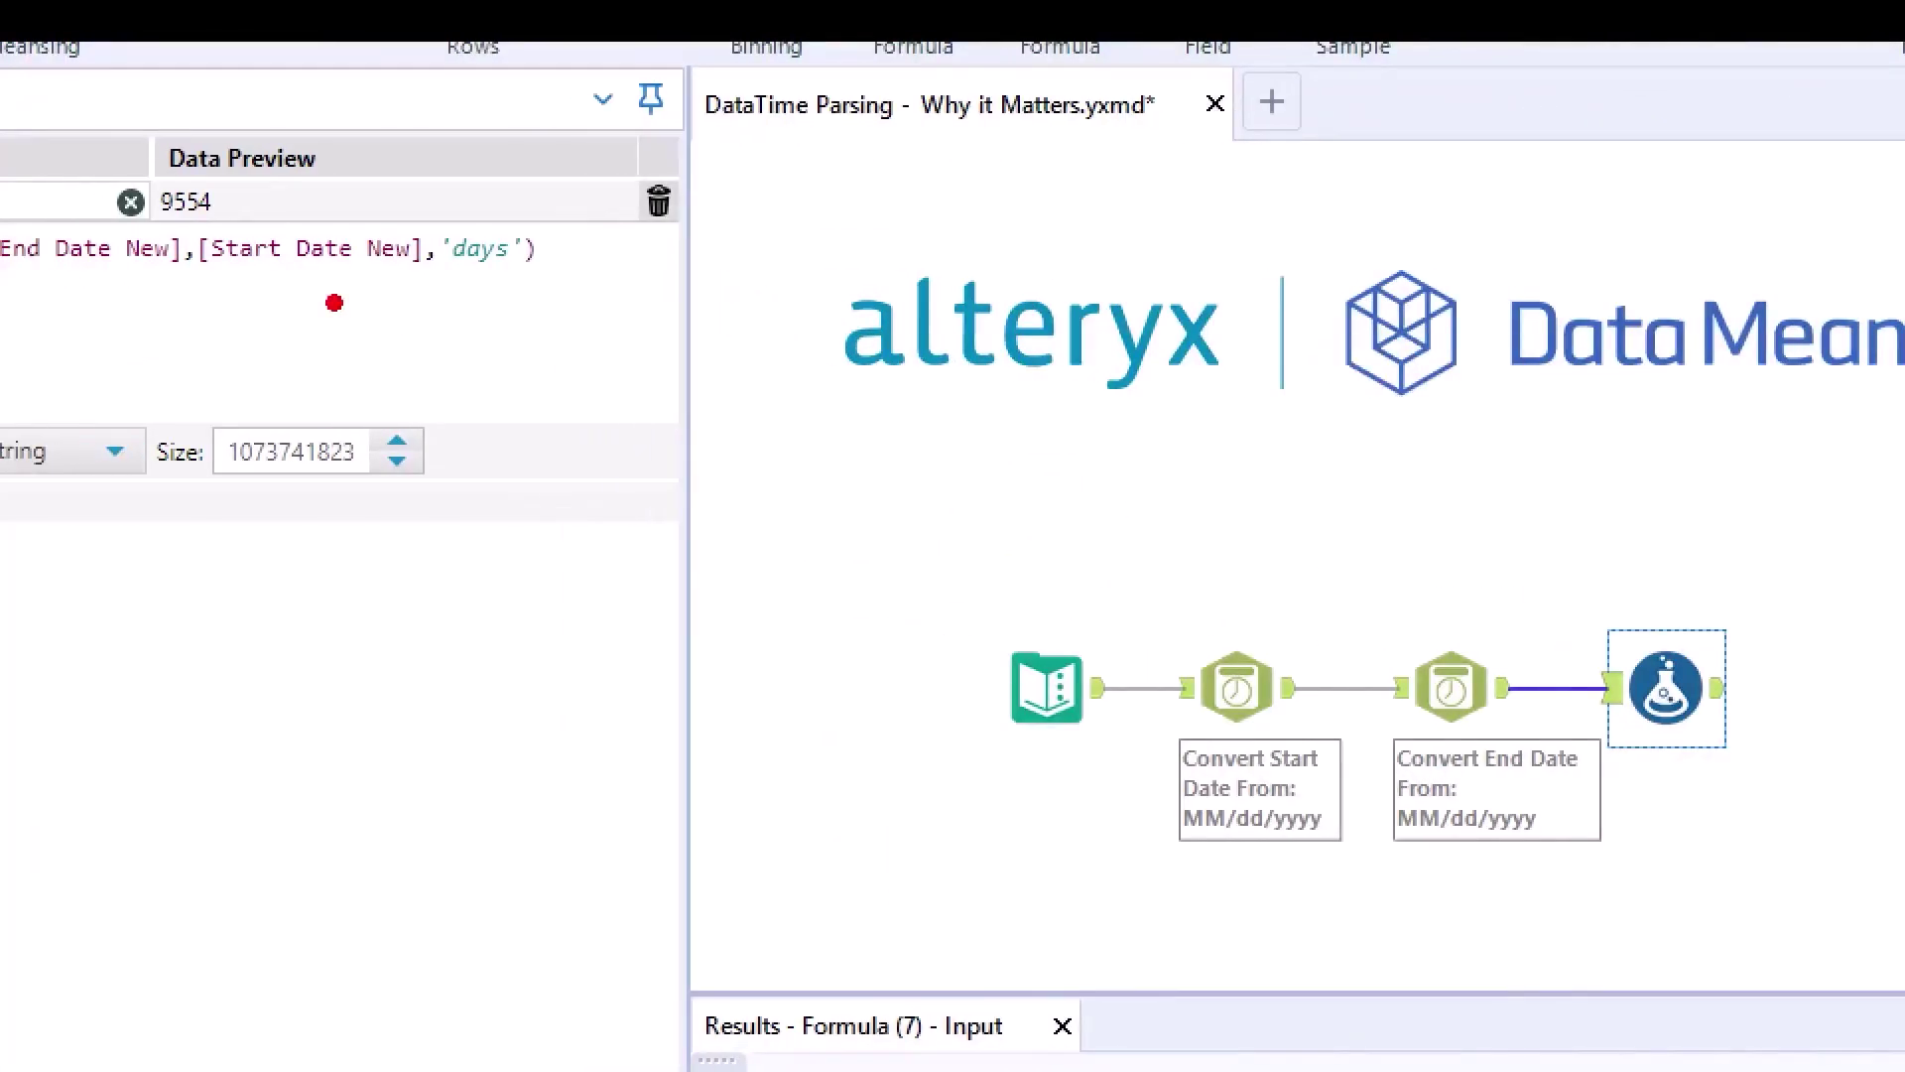
left_click_drag(381, 296, 469, 276)
mouse_move(608, 250)
left_mouse_down()
mouse_move(562, 199)
mouse_move(432, 204)
mouse_move(452, 310)
left_mouse_up()
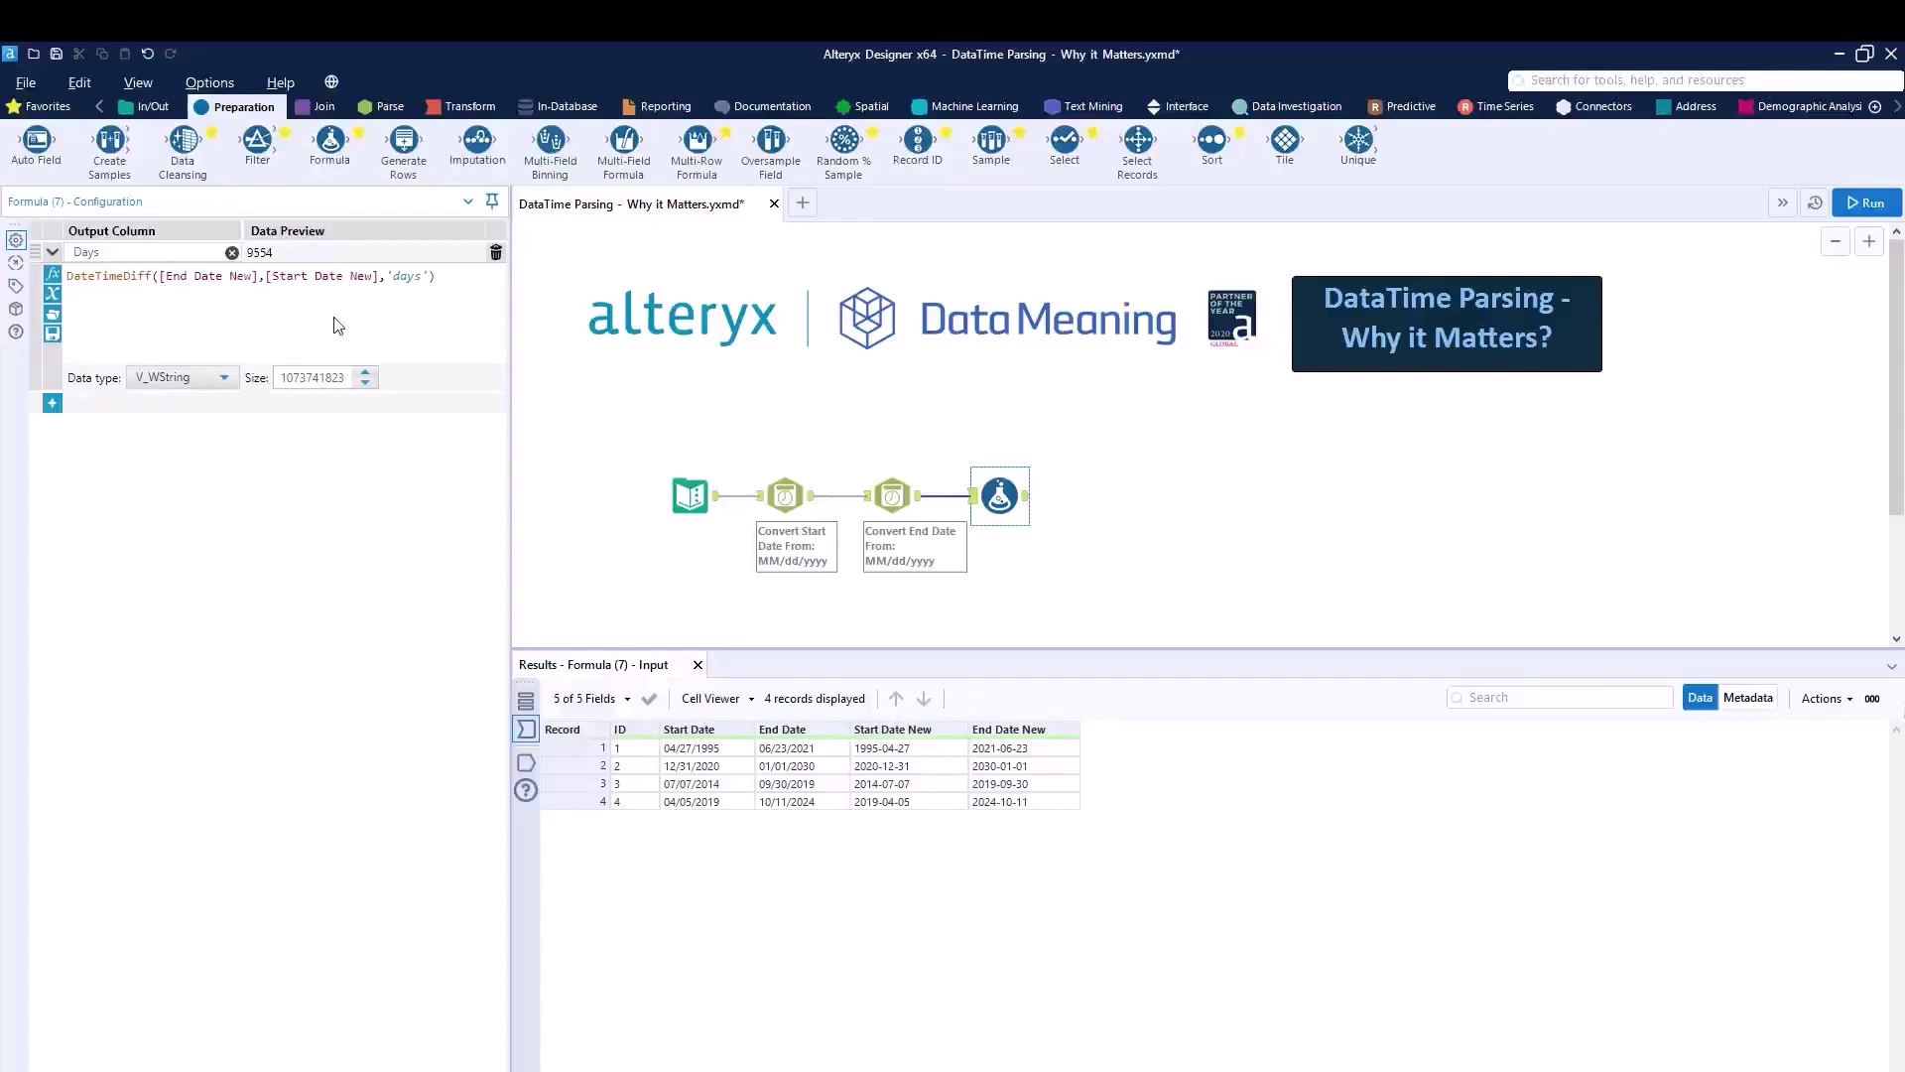
left_click(209, 380)
Step: Make Days an Int32 column and run, yielding Days 9554, 3288, 1911 and 2016
left_click_drag(226, 432, 226, 454)
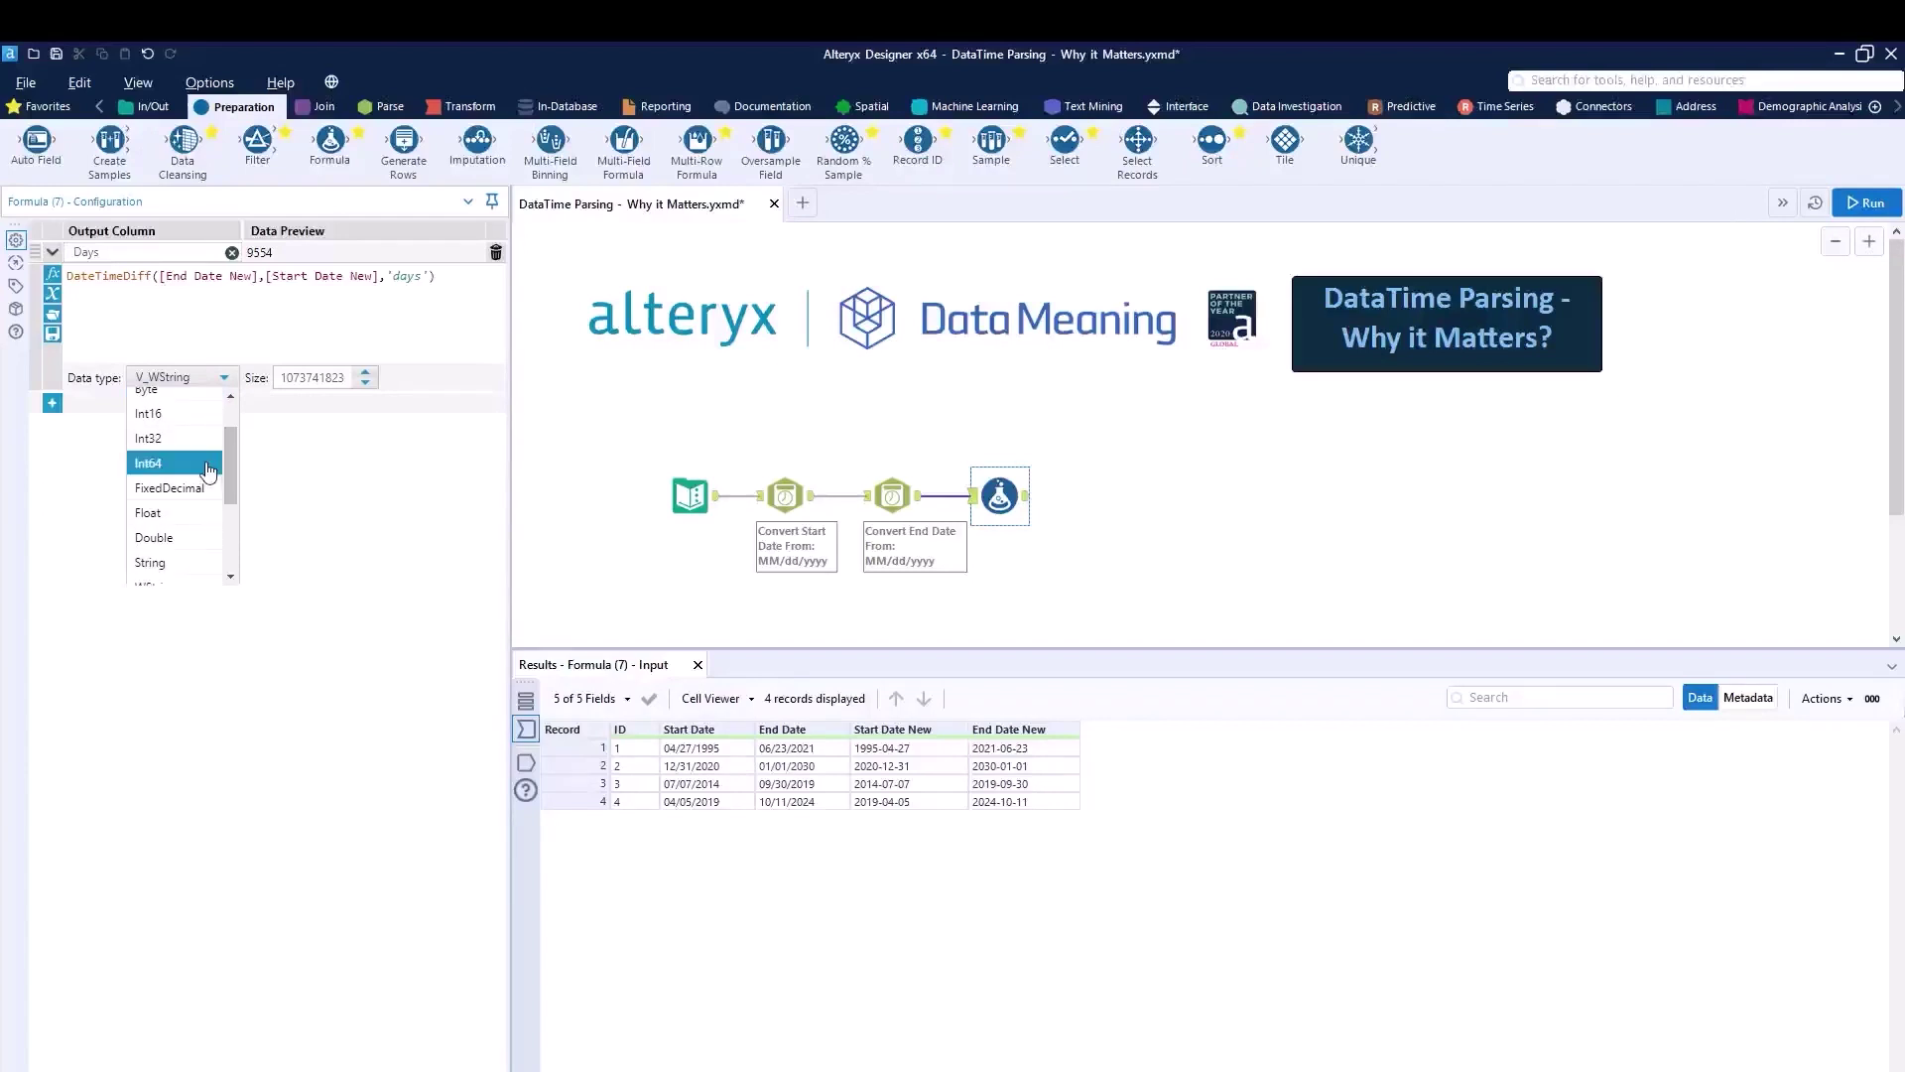
left_click(189, 445)
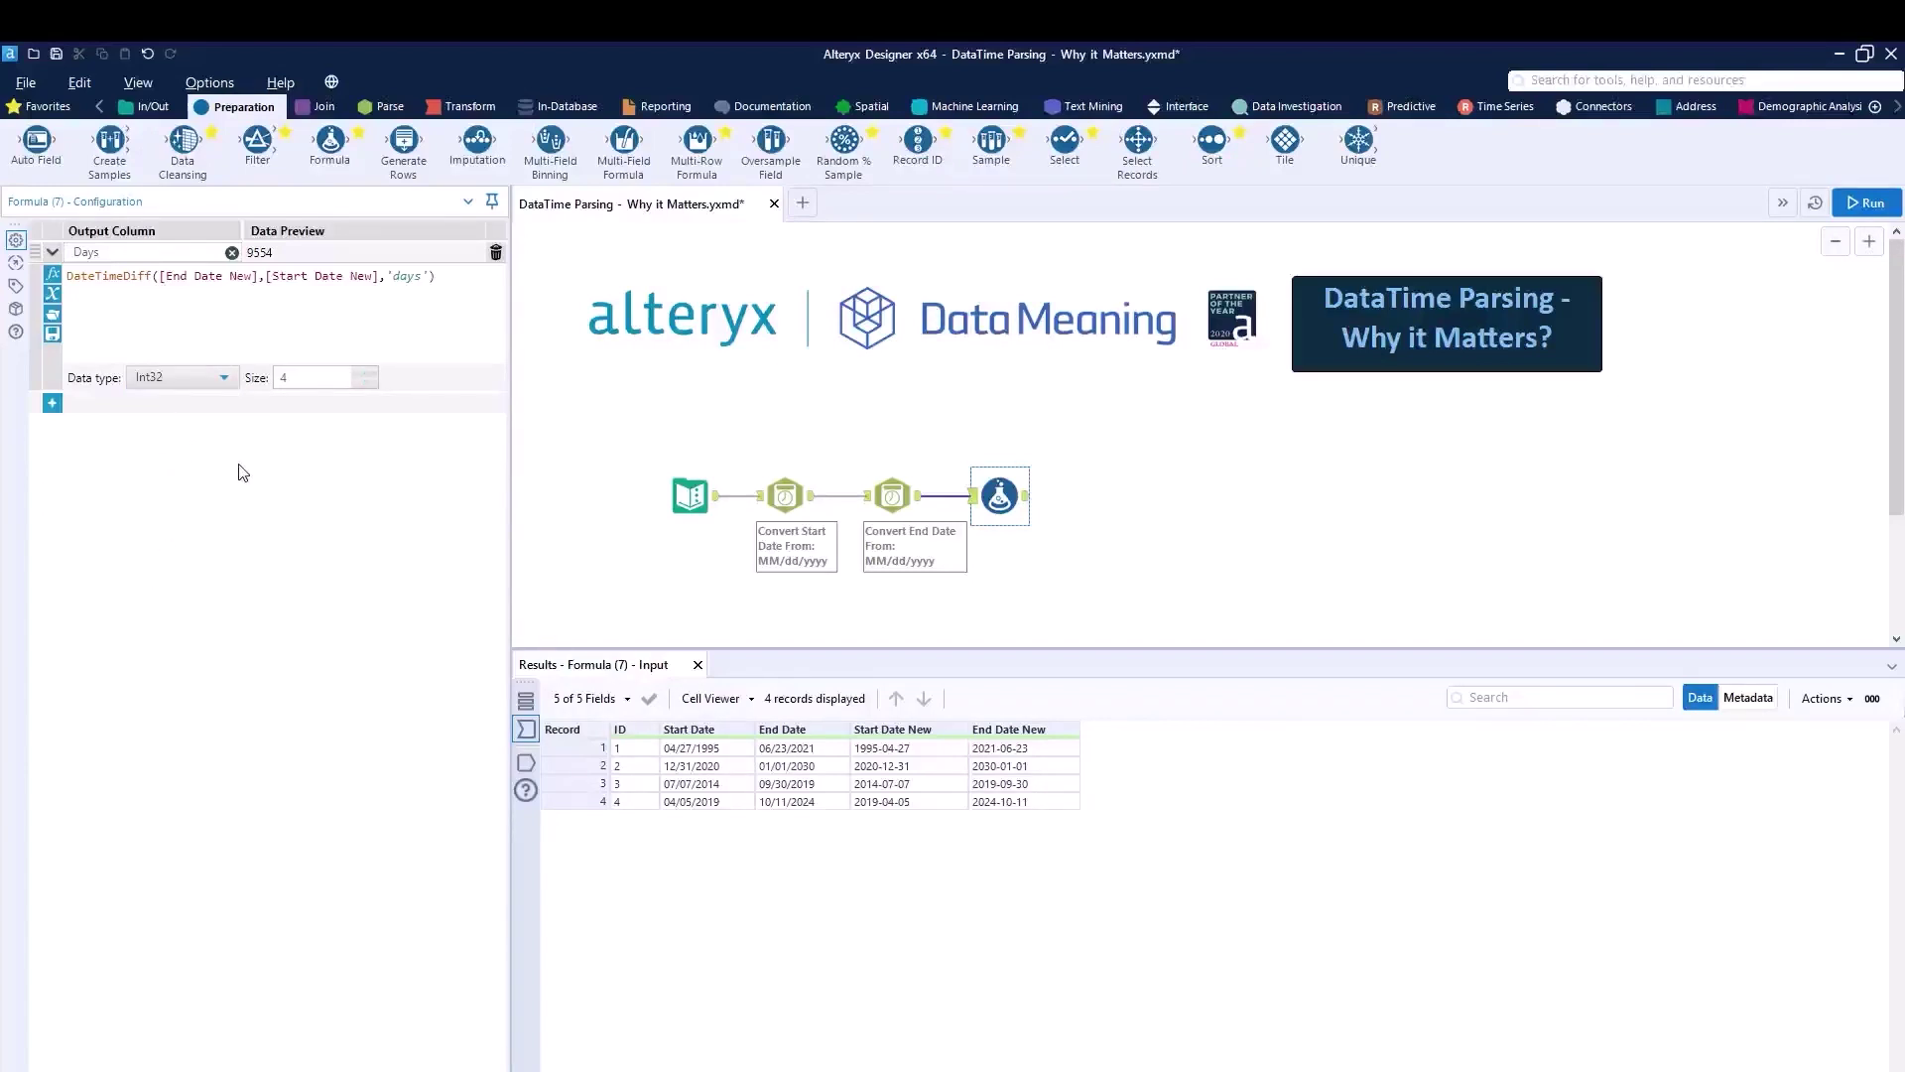
left_click(1857, 203)
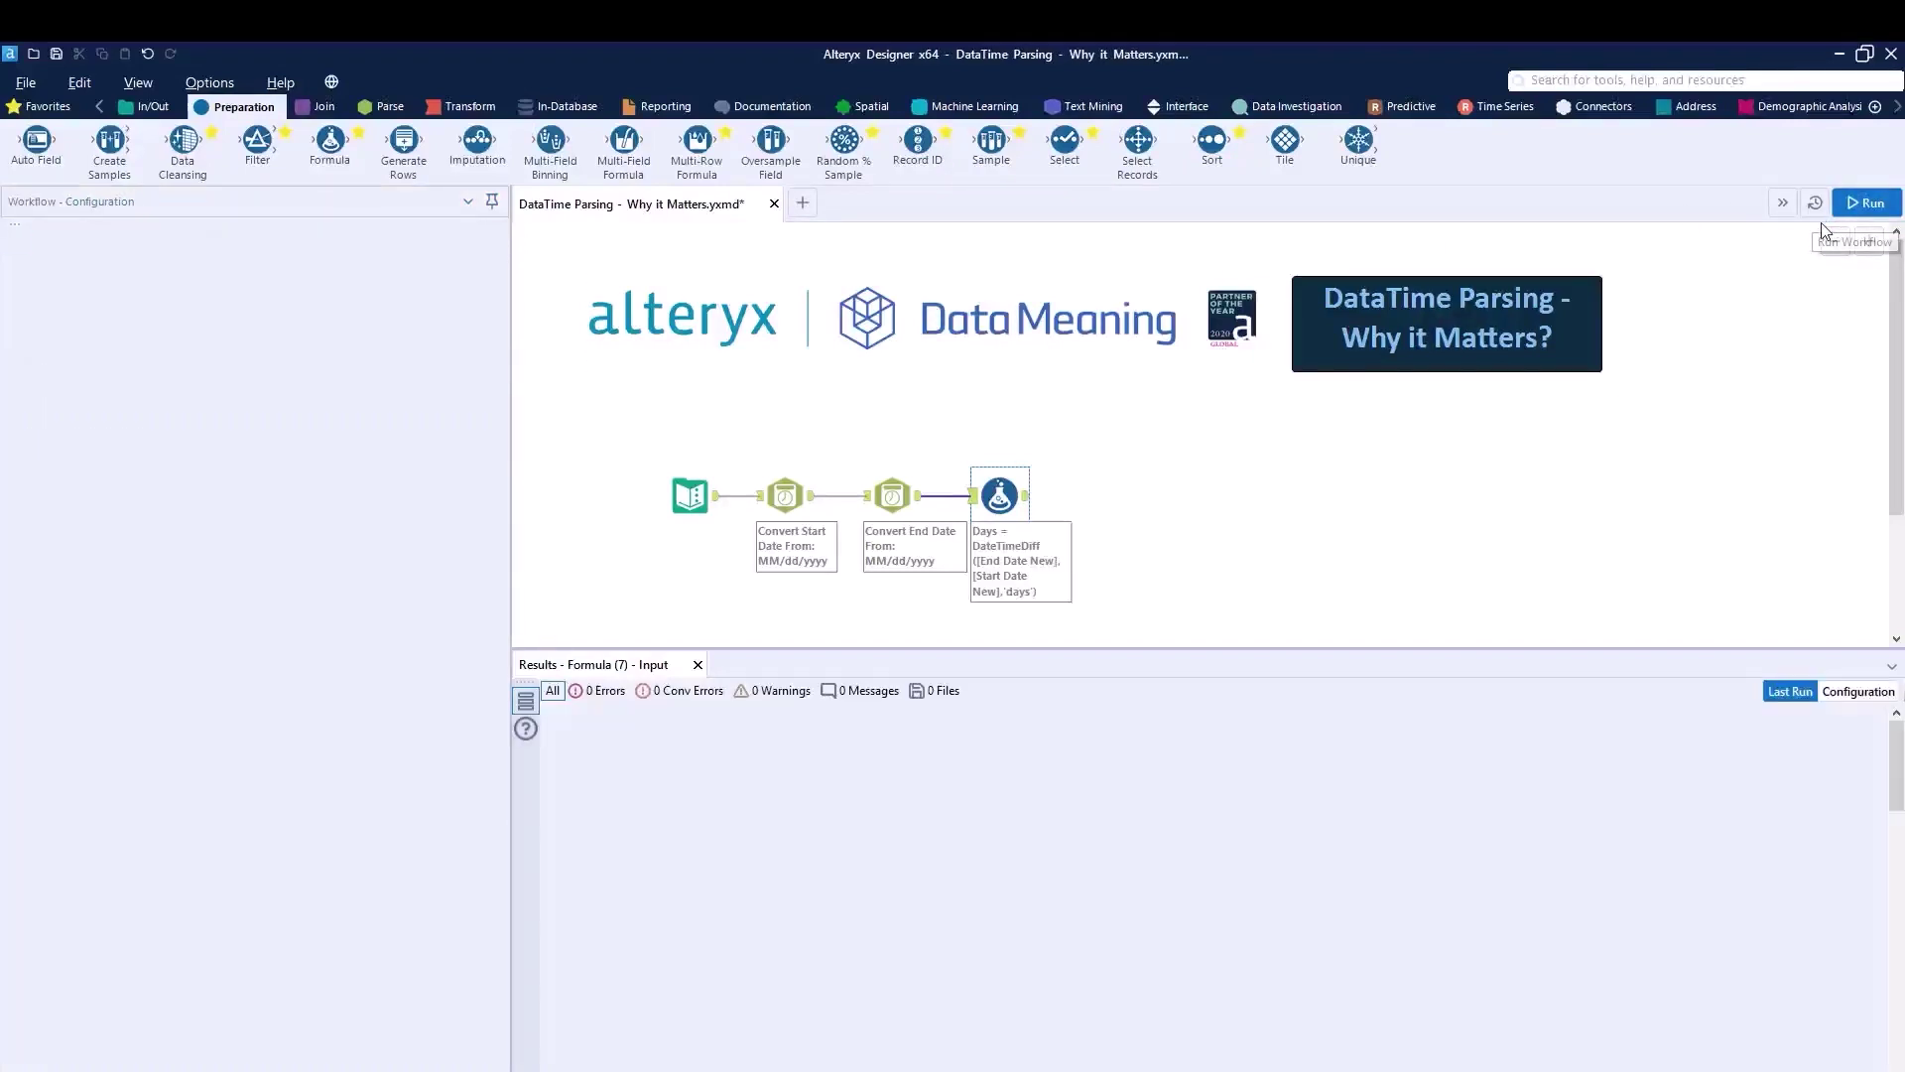
left_click(1022, 502)
left_click(1027, 495)
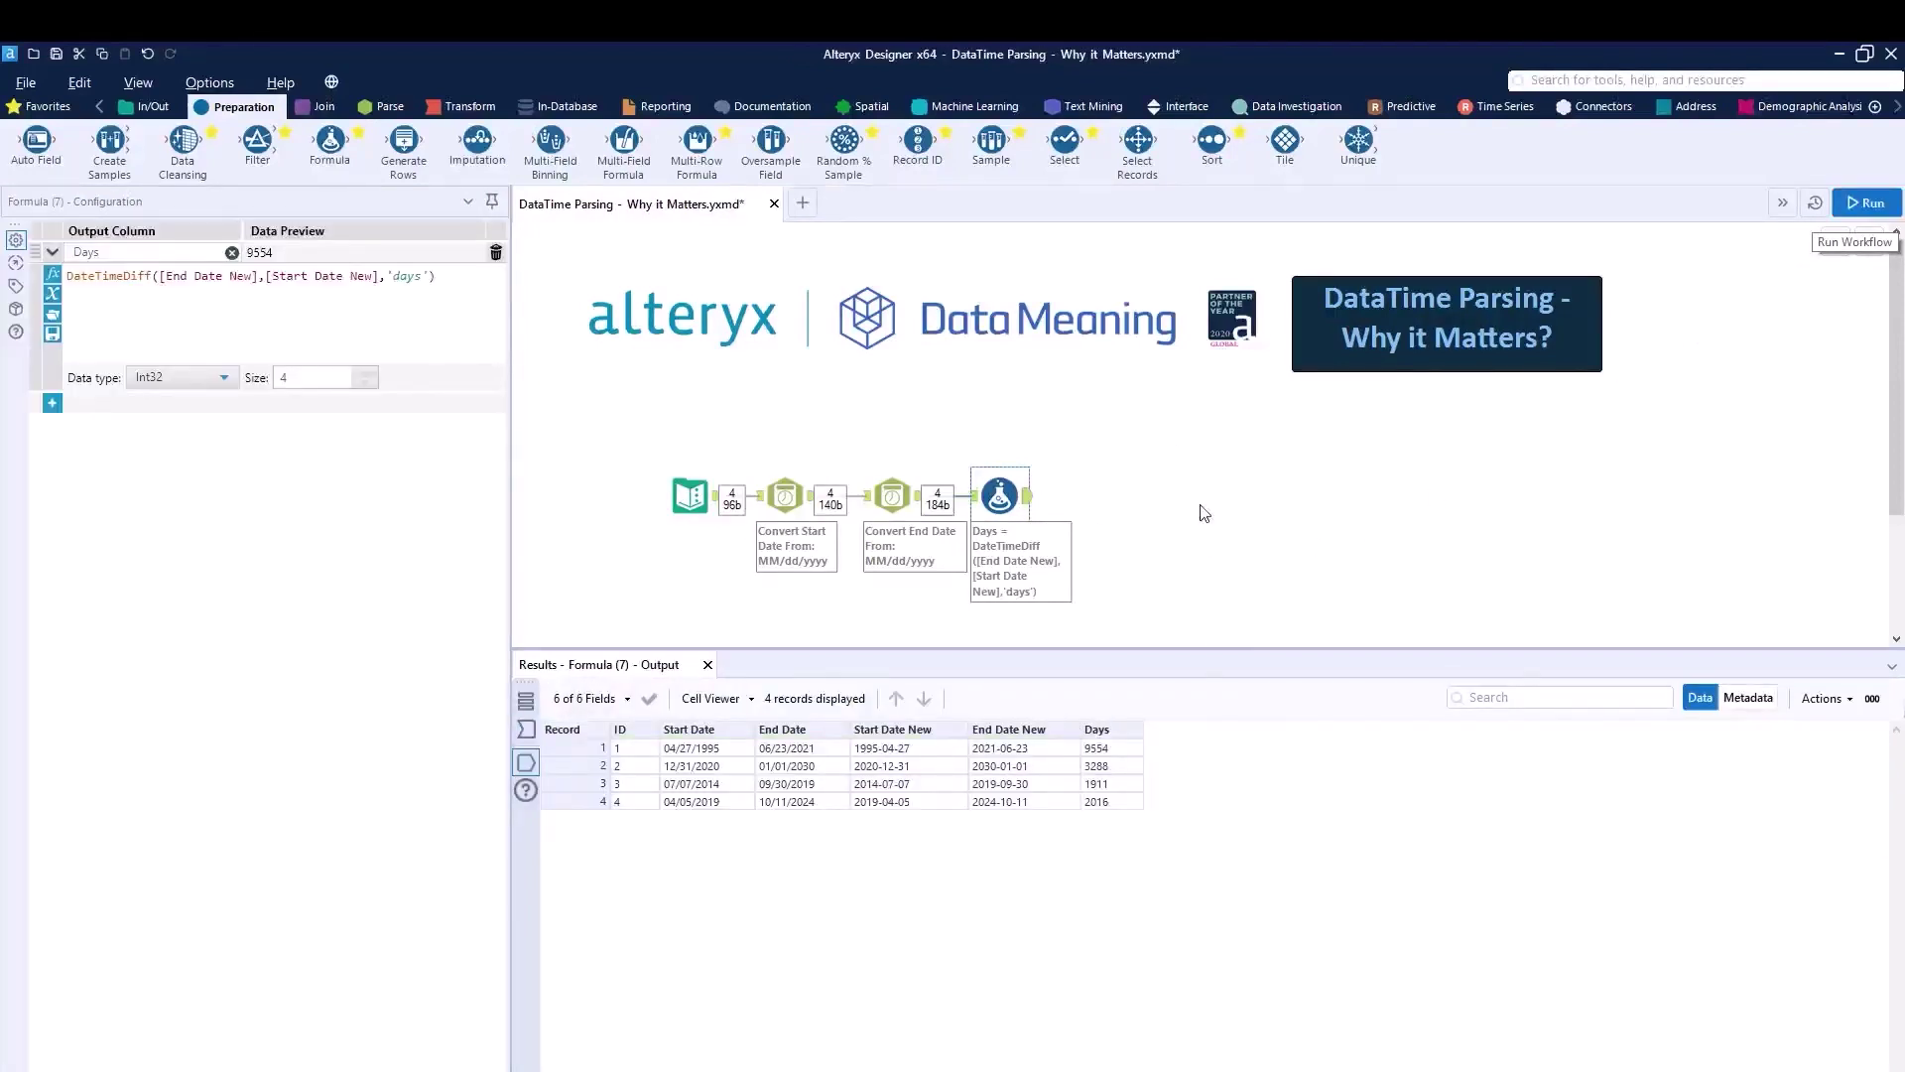
mouse_move(1078, 821)
left_mouse_down()
mouse_move(1126, 823)
mouse_move(1171, 754)
mouse_move(1133, 700)
mouse_move(1079, 697)
mouse_move(1049, 753)
mouse_move(1074, 823)
left_mouse_up()
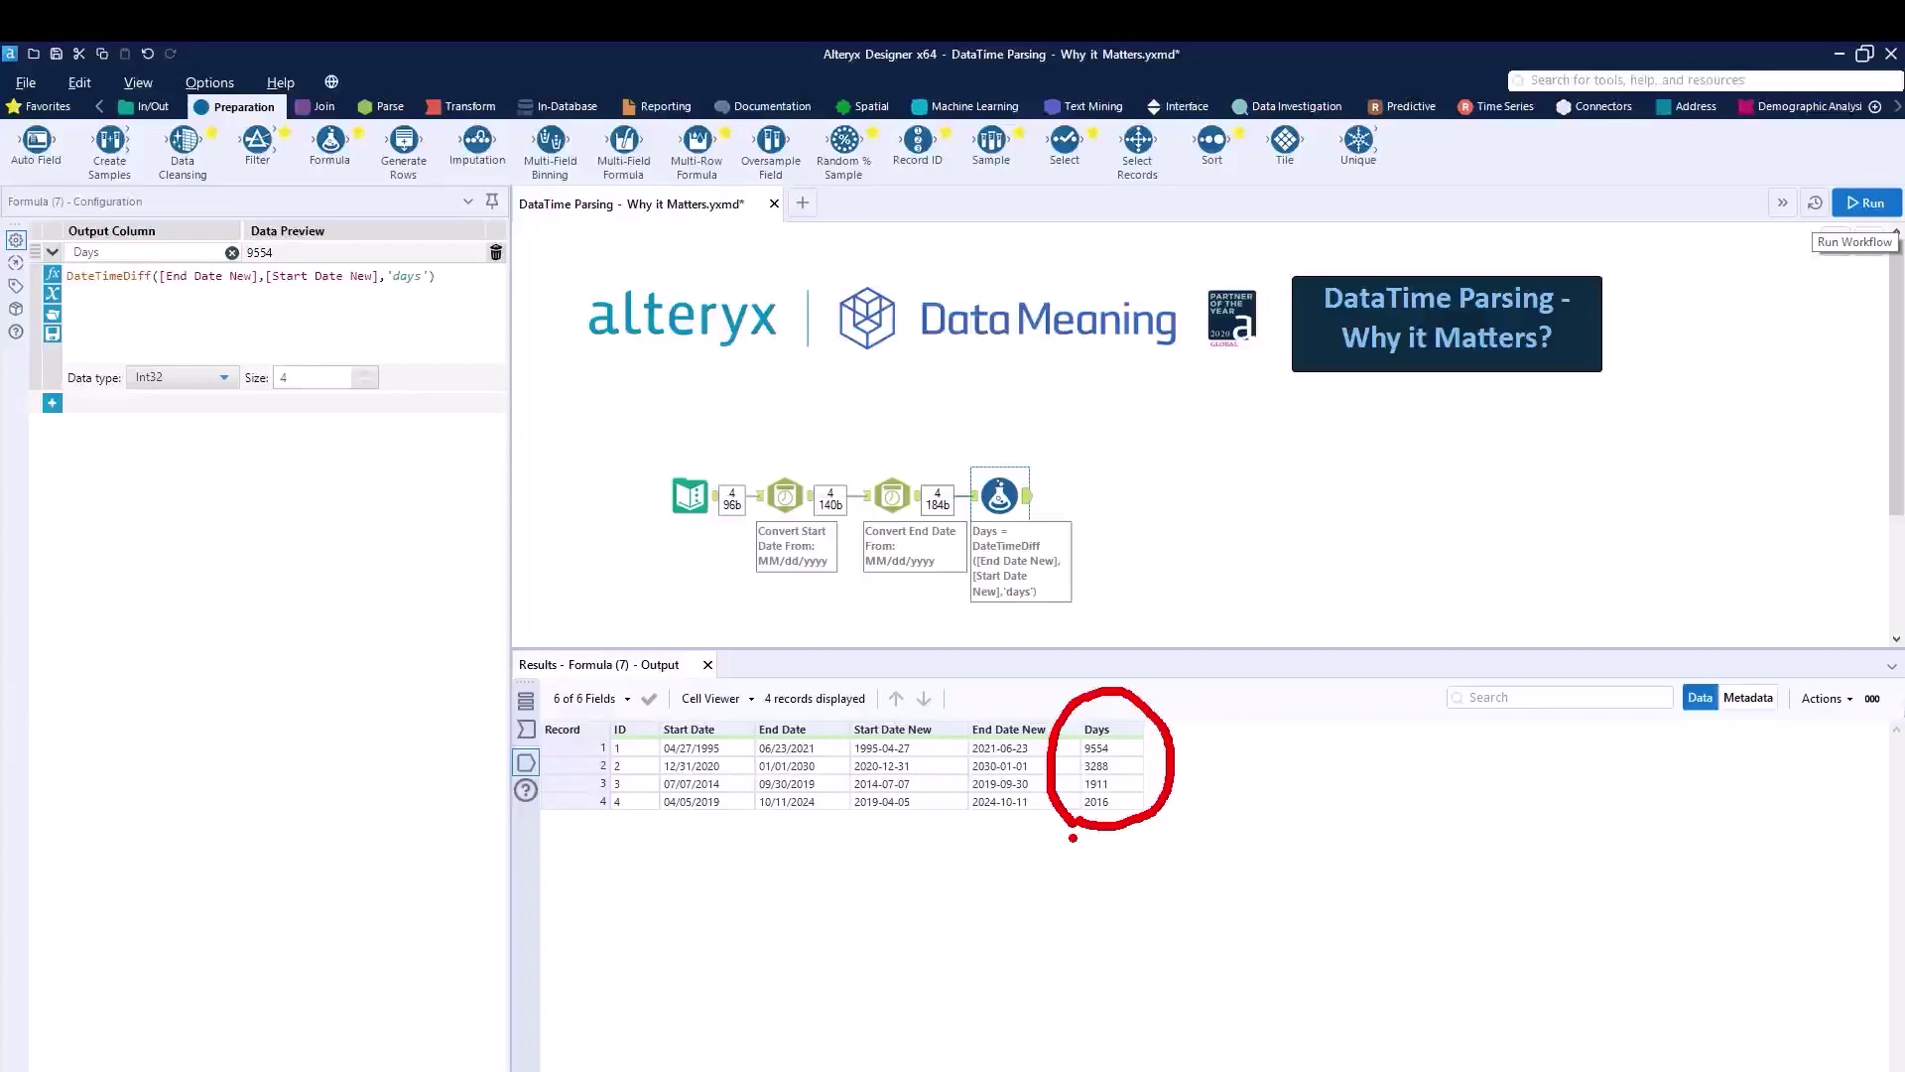
key("Escape")
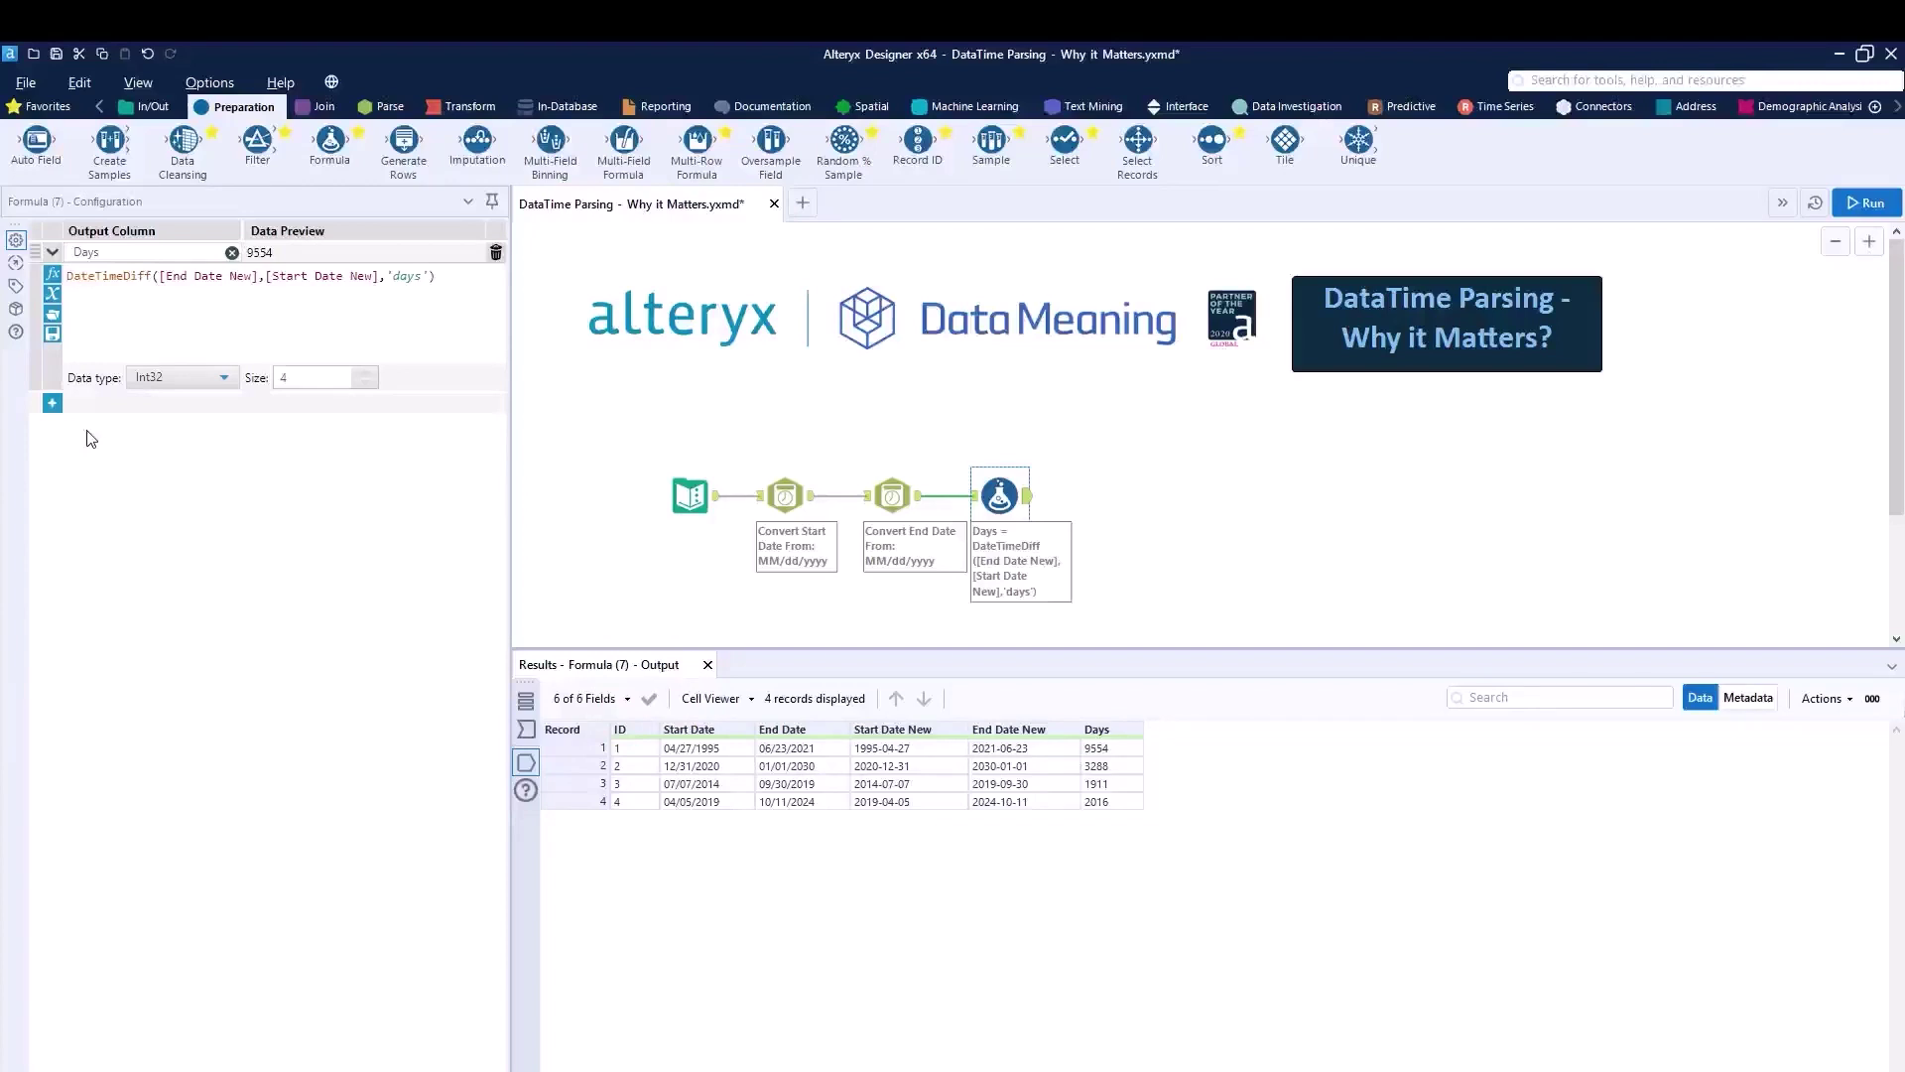
Step: Add a second expression DateTimeMonth([Start Date New]) to the Formula tool
left_click(53, 404)
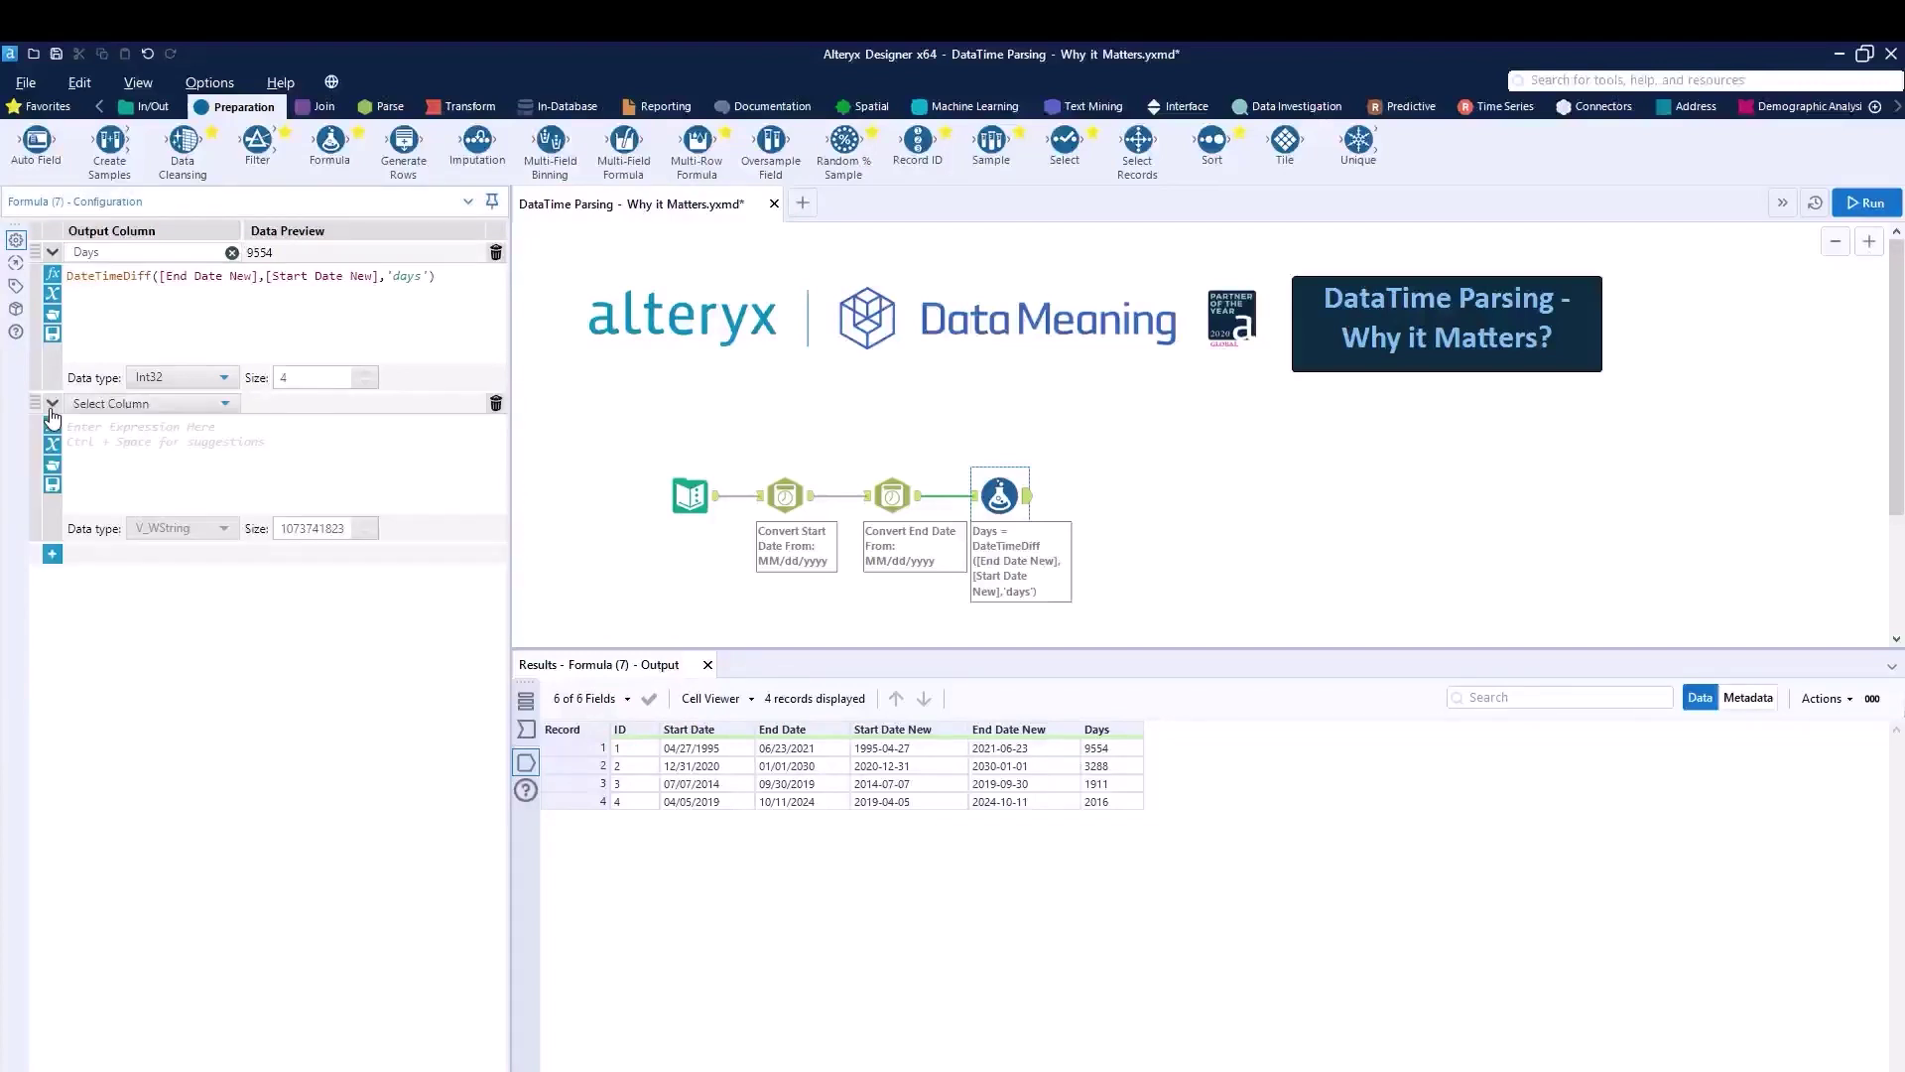
mouse_move(677, 840)
left_mouse_down()
mouse_move(809, 837)
mouse_move(839, 797)
mouse_move(835, 714)
mouse_move(730, 667)
mouse_move(648, 698)
mouse_move(625, 774)
mouse_move(682, 845)
left_mouse_up()
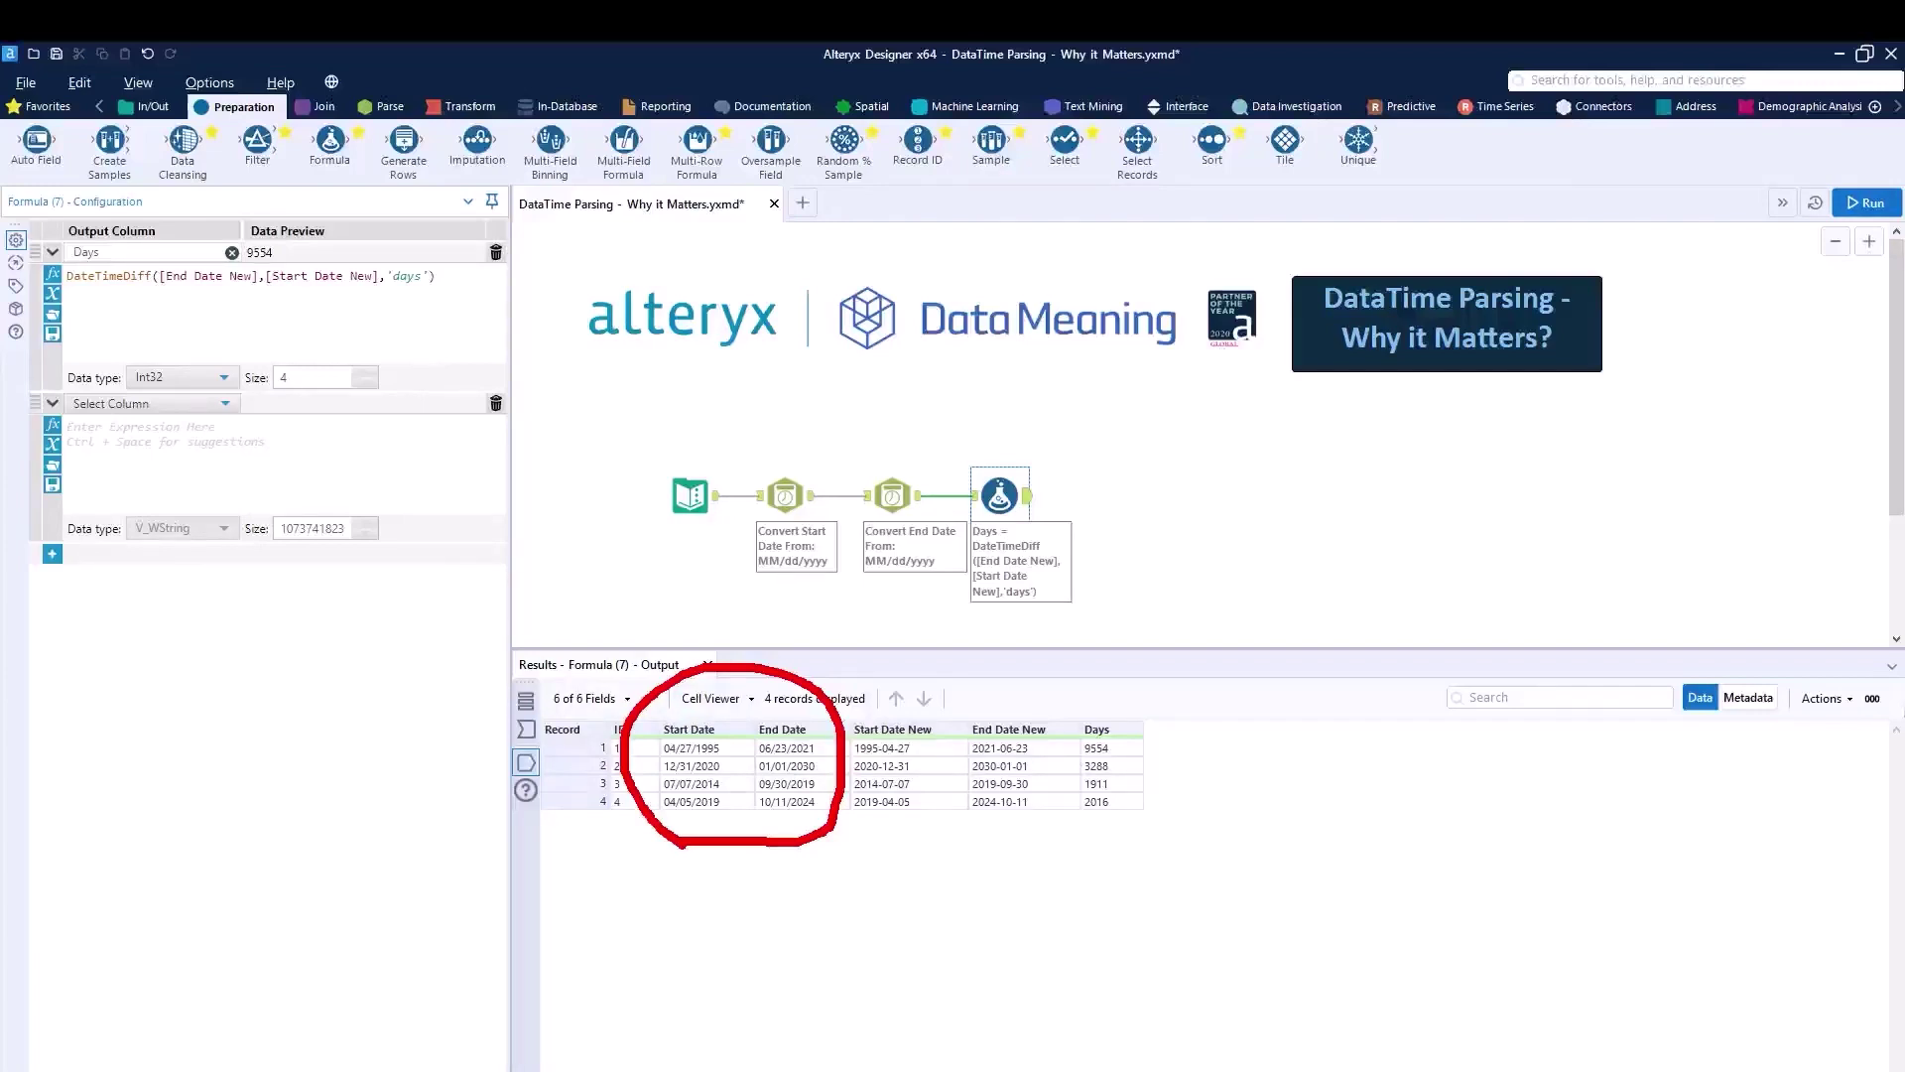
key("e")
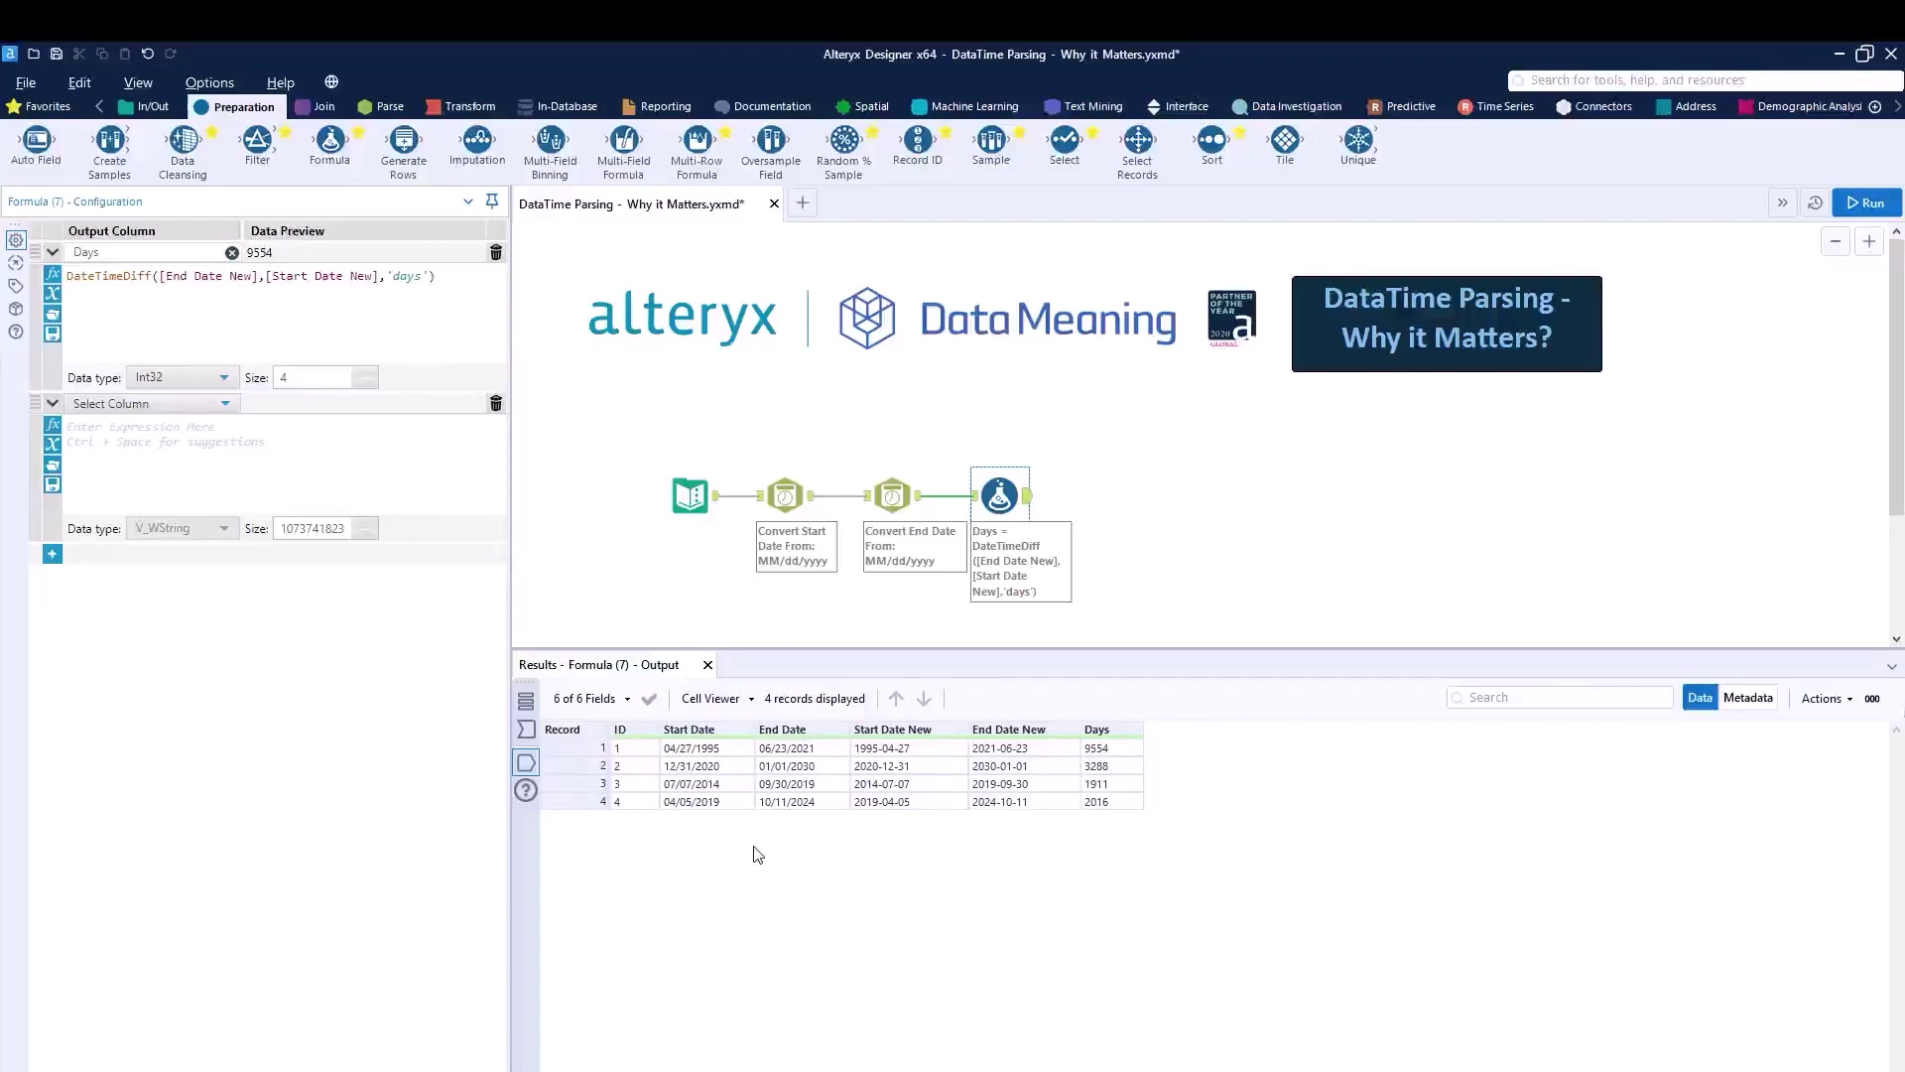
left_click_drag(853, 821, 1033, 825)
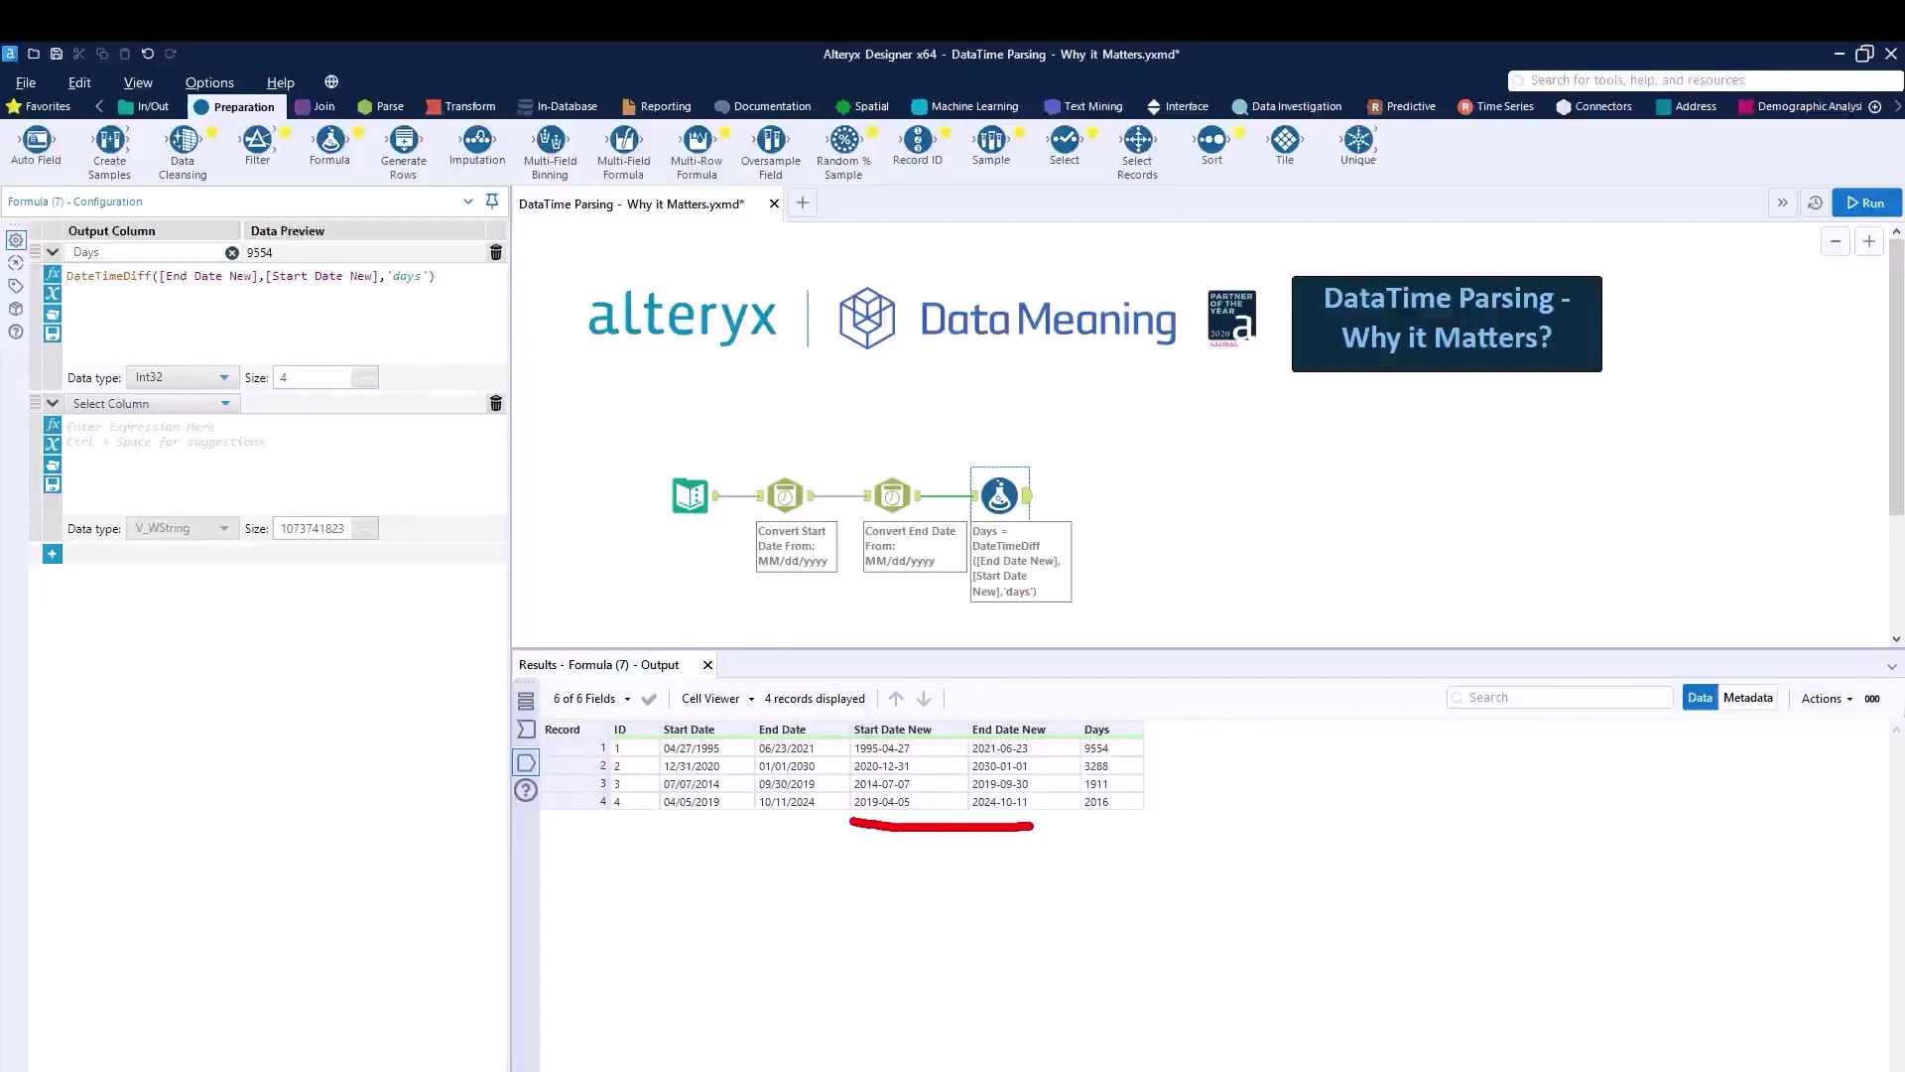
key("Escape")
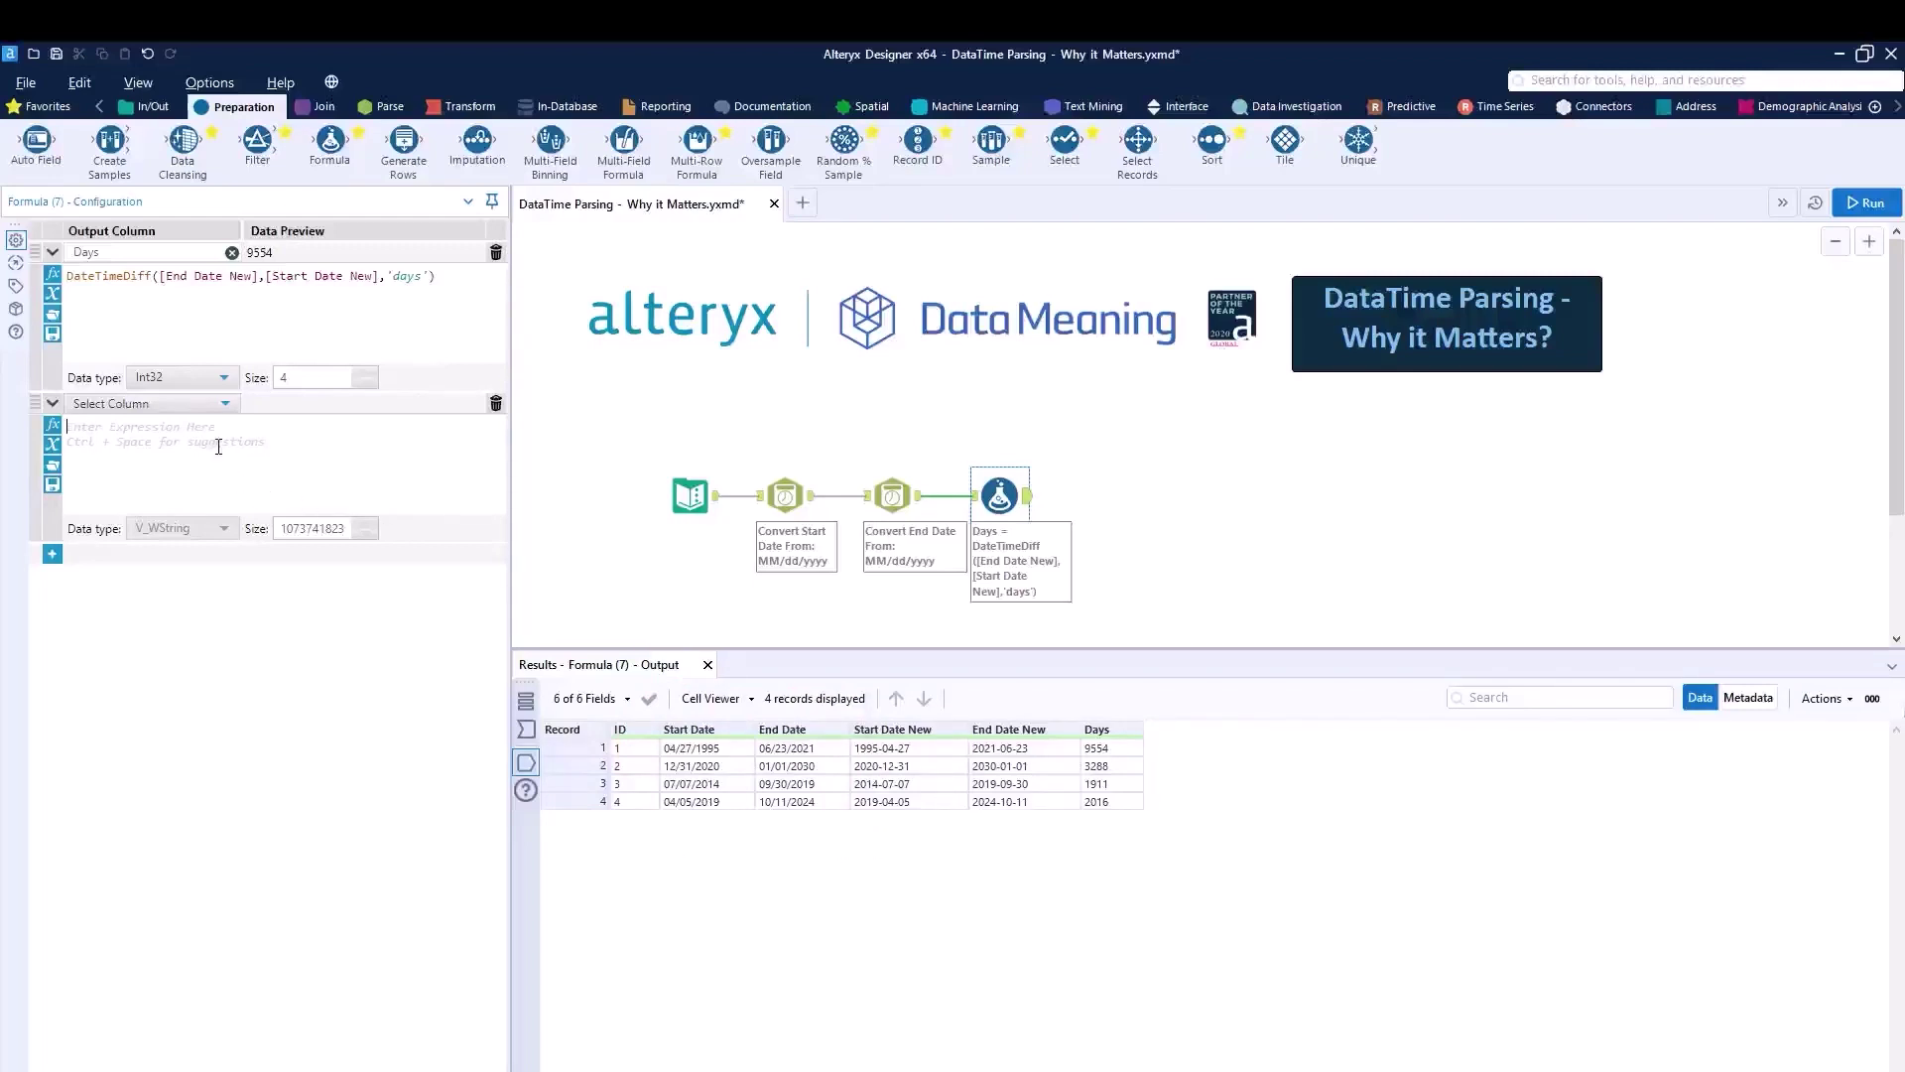
left_click(220, 455)
type("datetimemo")
key("Return")
type("[")
key("Down")
key("Down")
key("Down")
key("Return")
Step: Output the month expression to a new column named Start Month
left_click(147, 405)
left_click(147, 423)
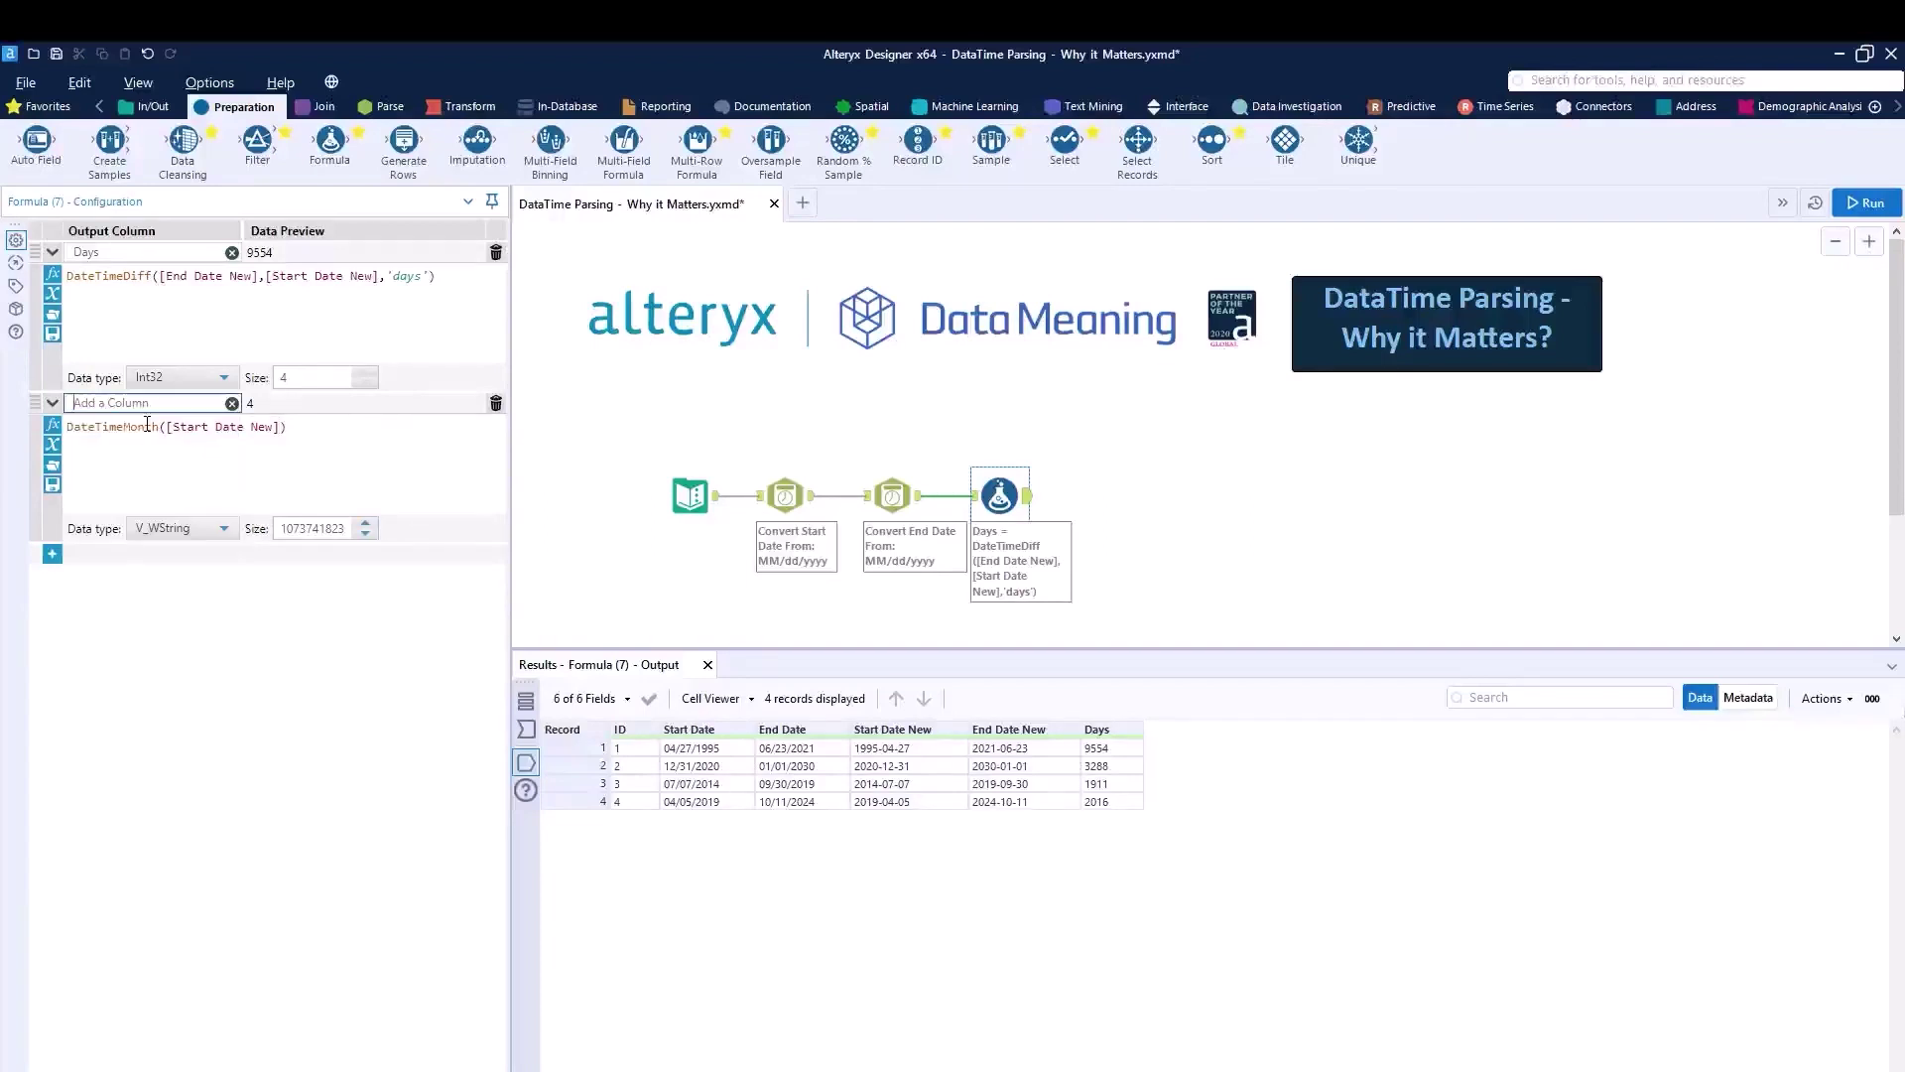
type("Start Month")
left_click(206, 547)
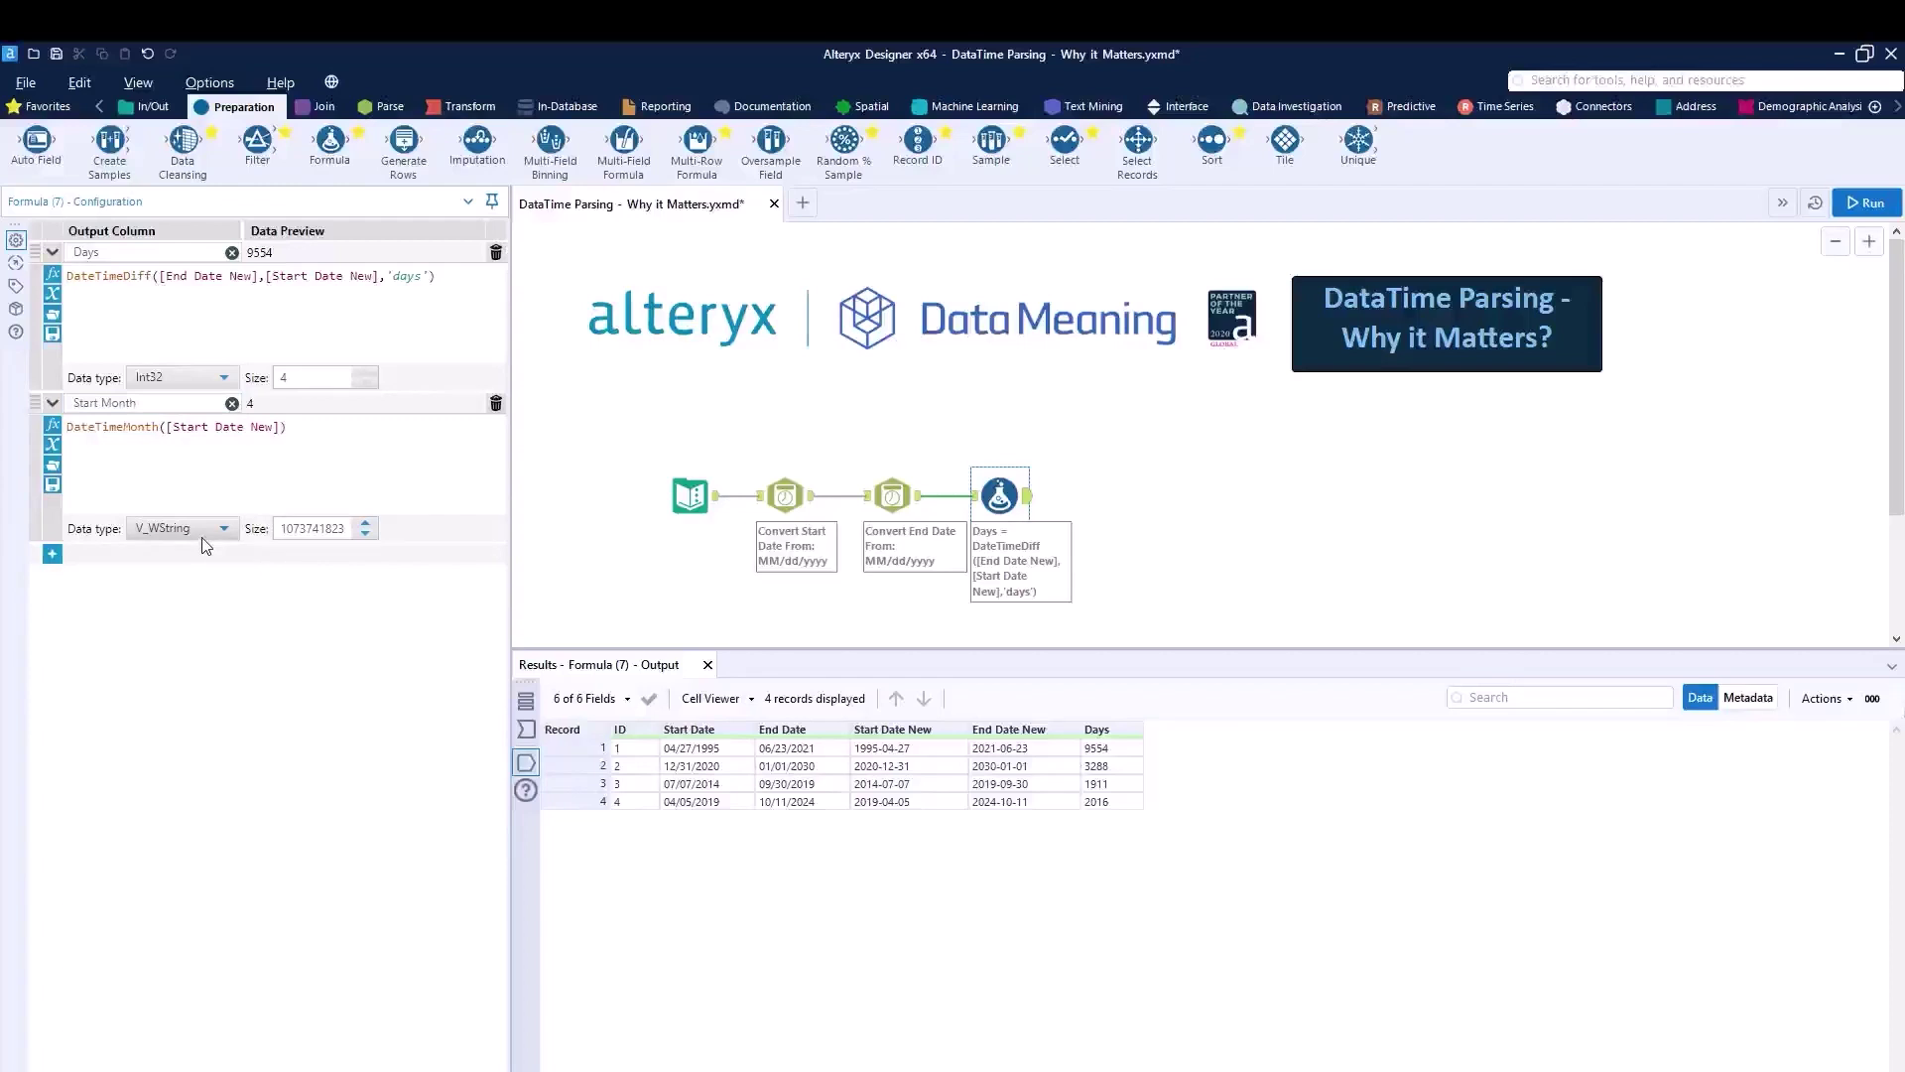
left_click(53, 553)
Step: Add a Start Year column with the expression DateTimeYear([Start Date New])
left_click(134, 560)
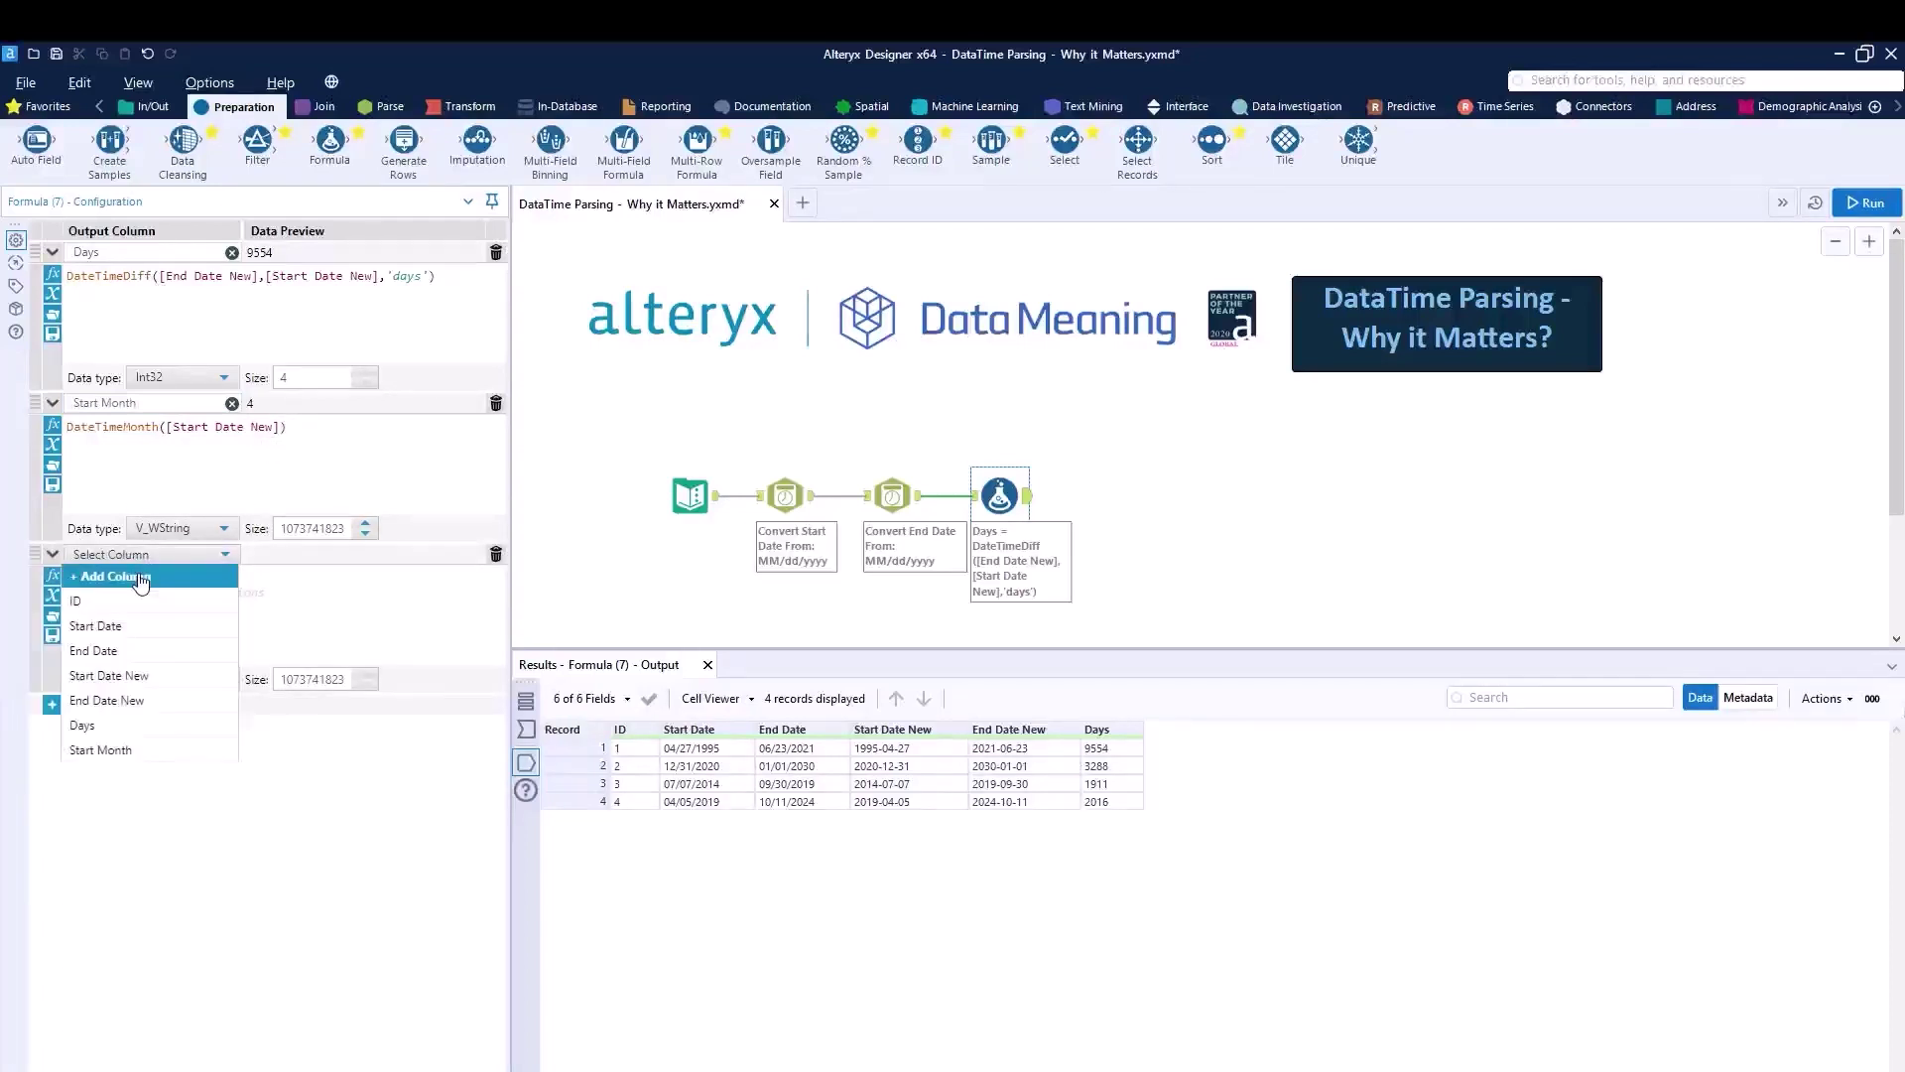
type("Start ")
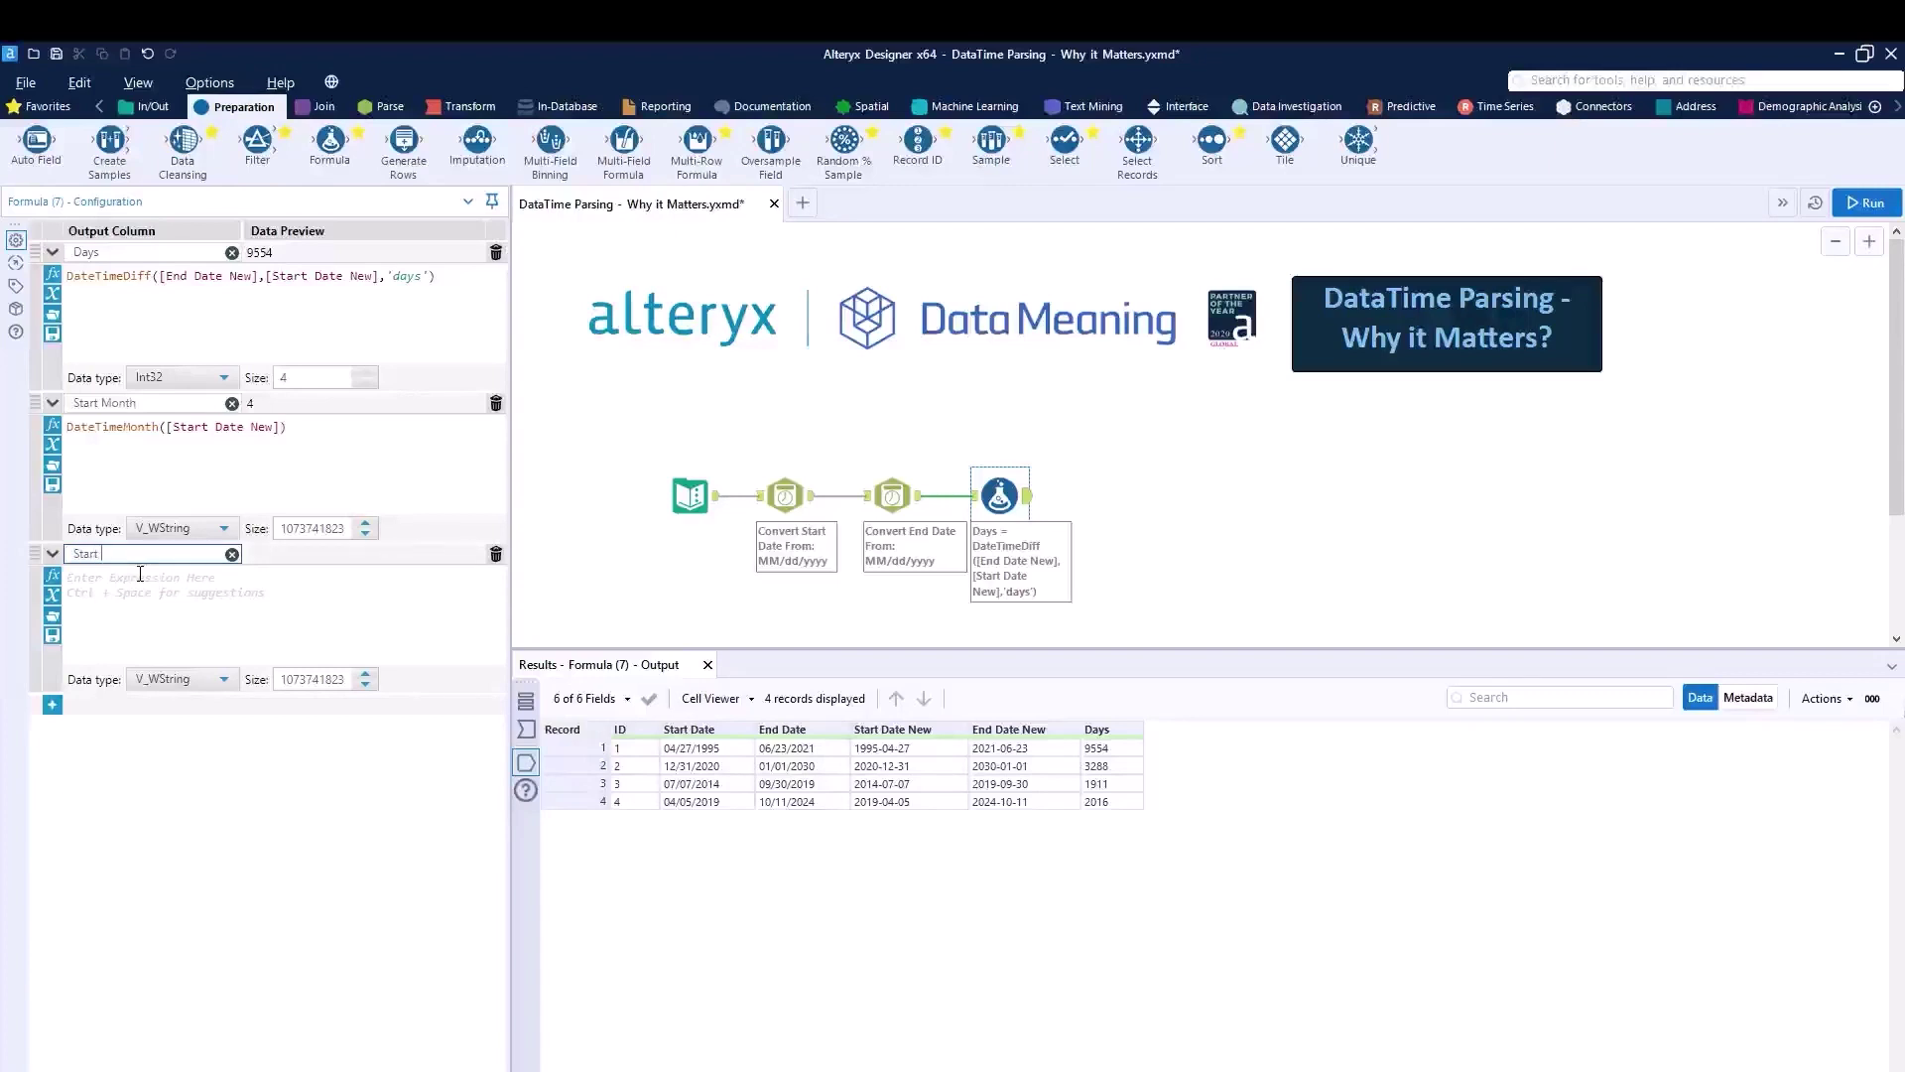
type("Year")
left_click(153, 610)
type("date")
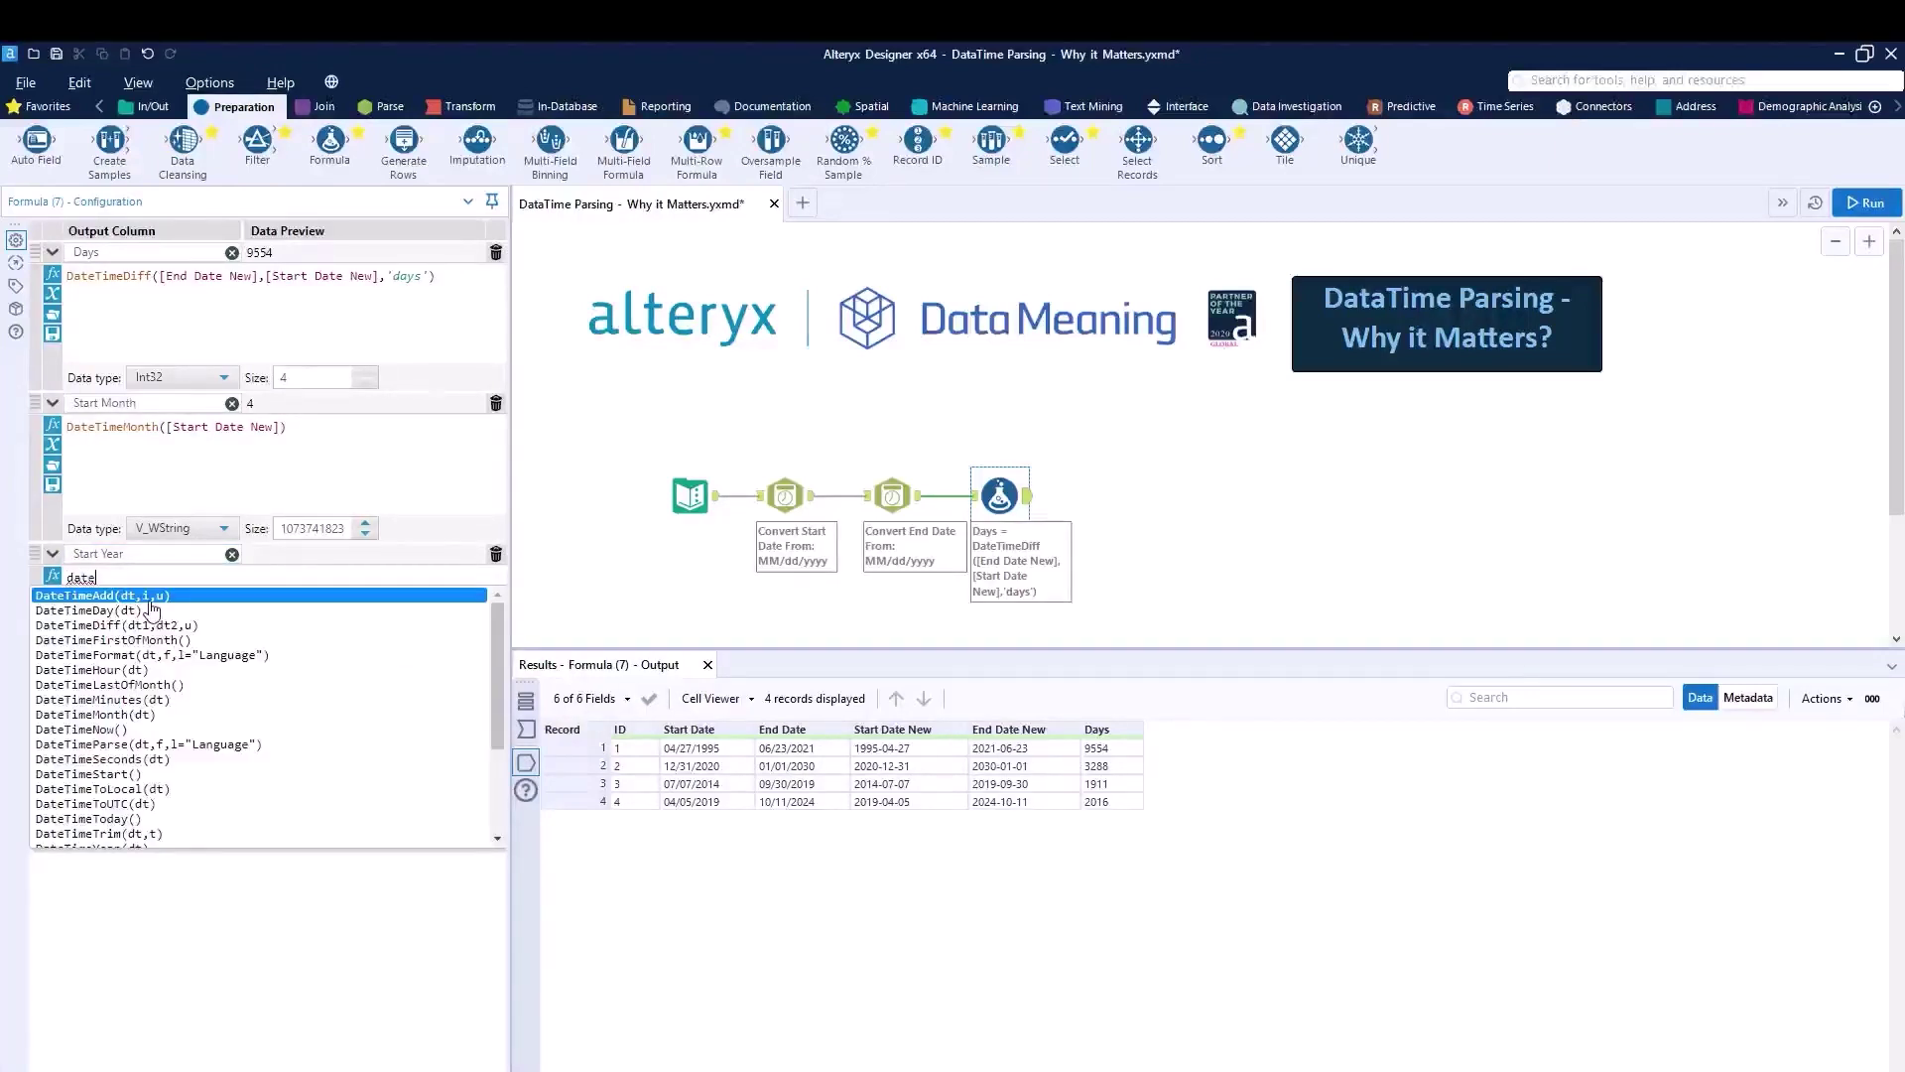
type("timeye")
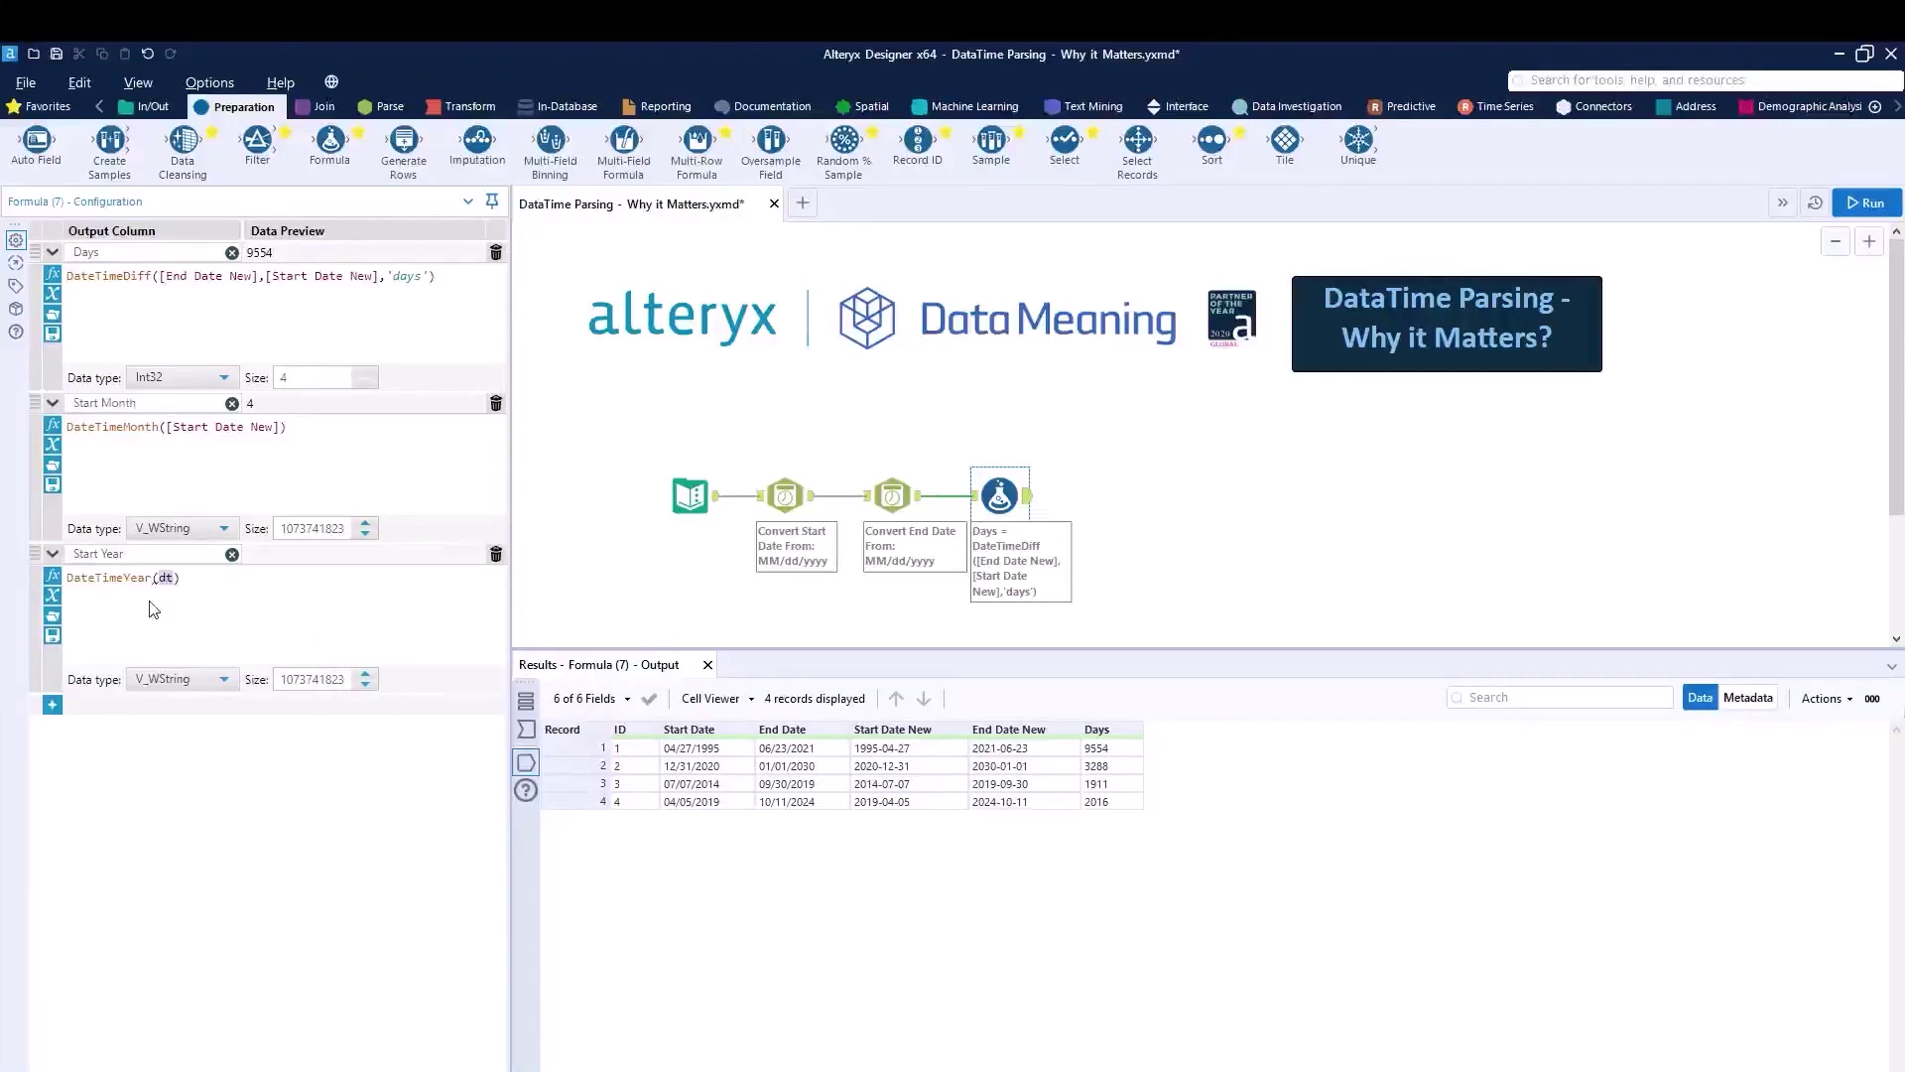
type("[")
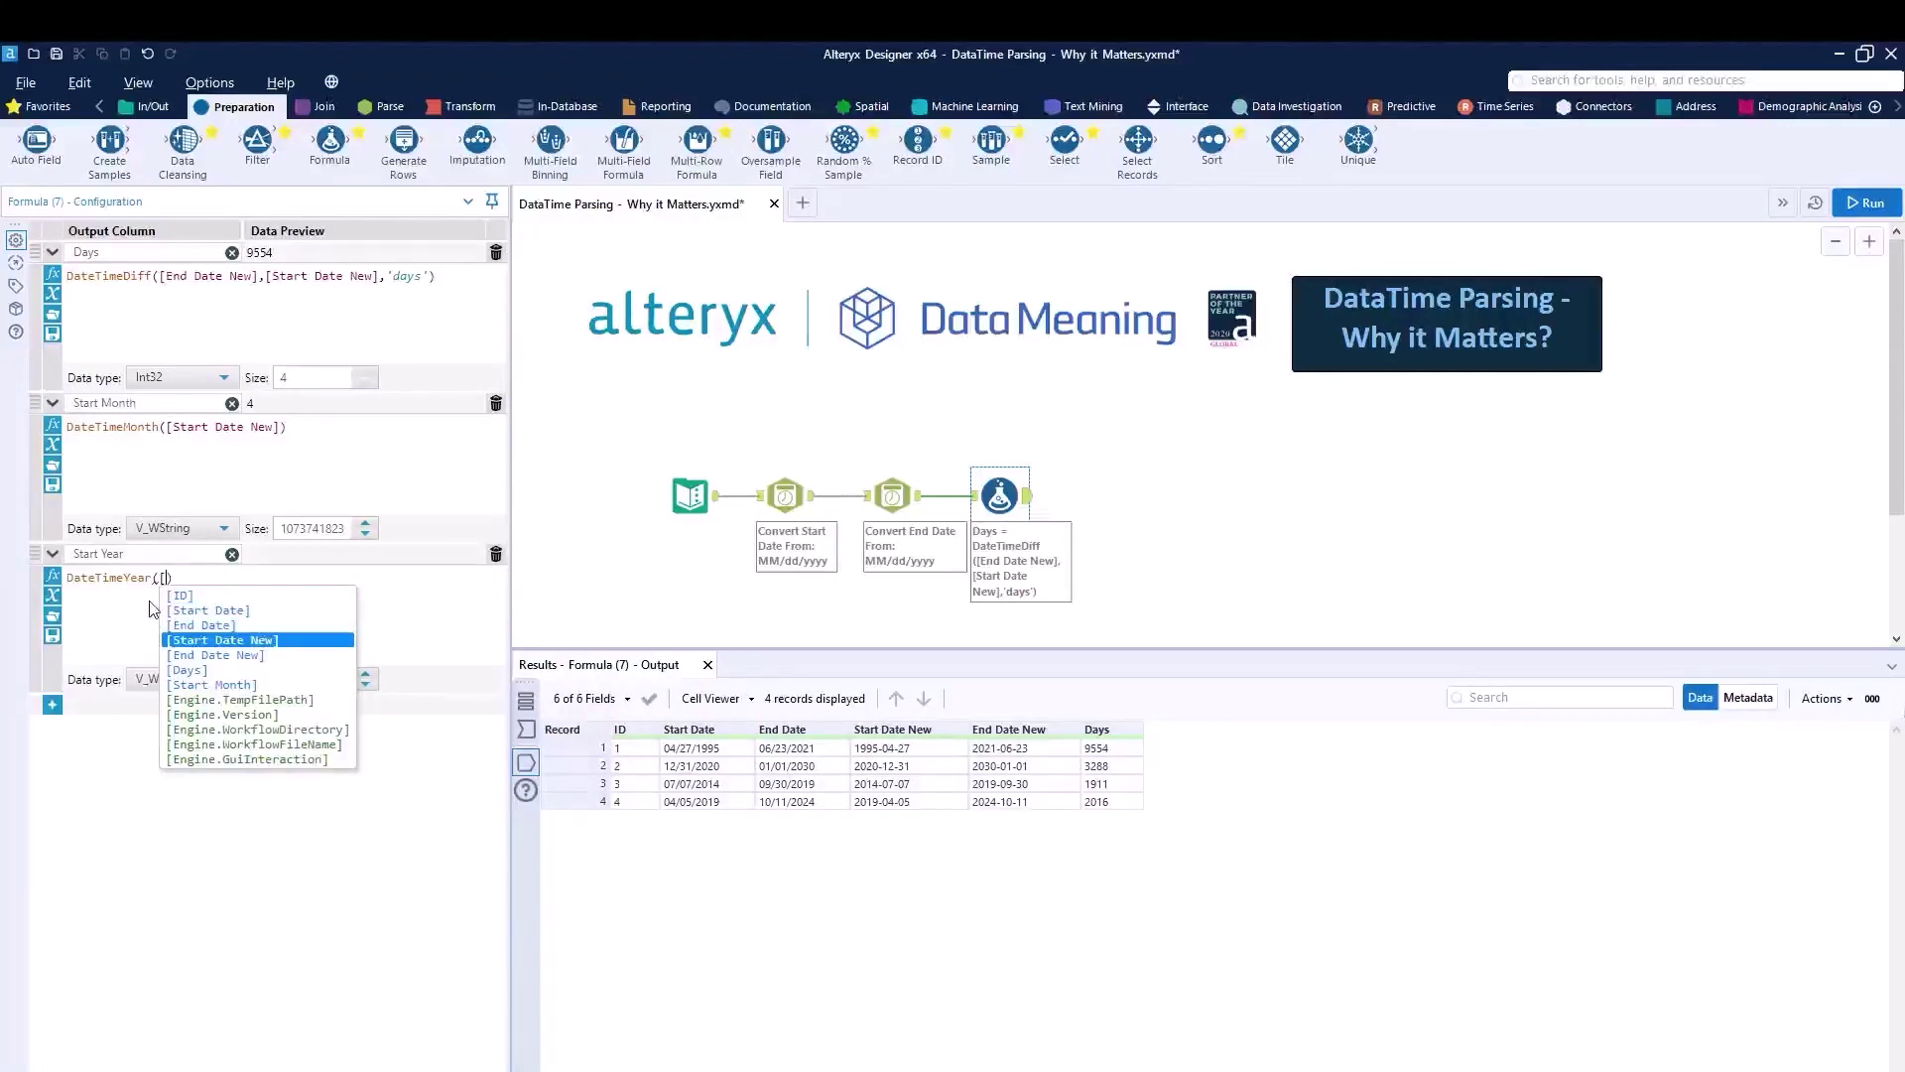
key("Return")
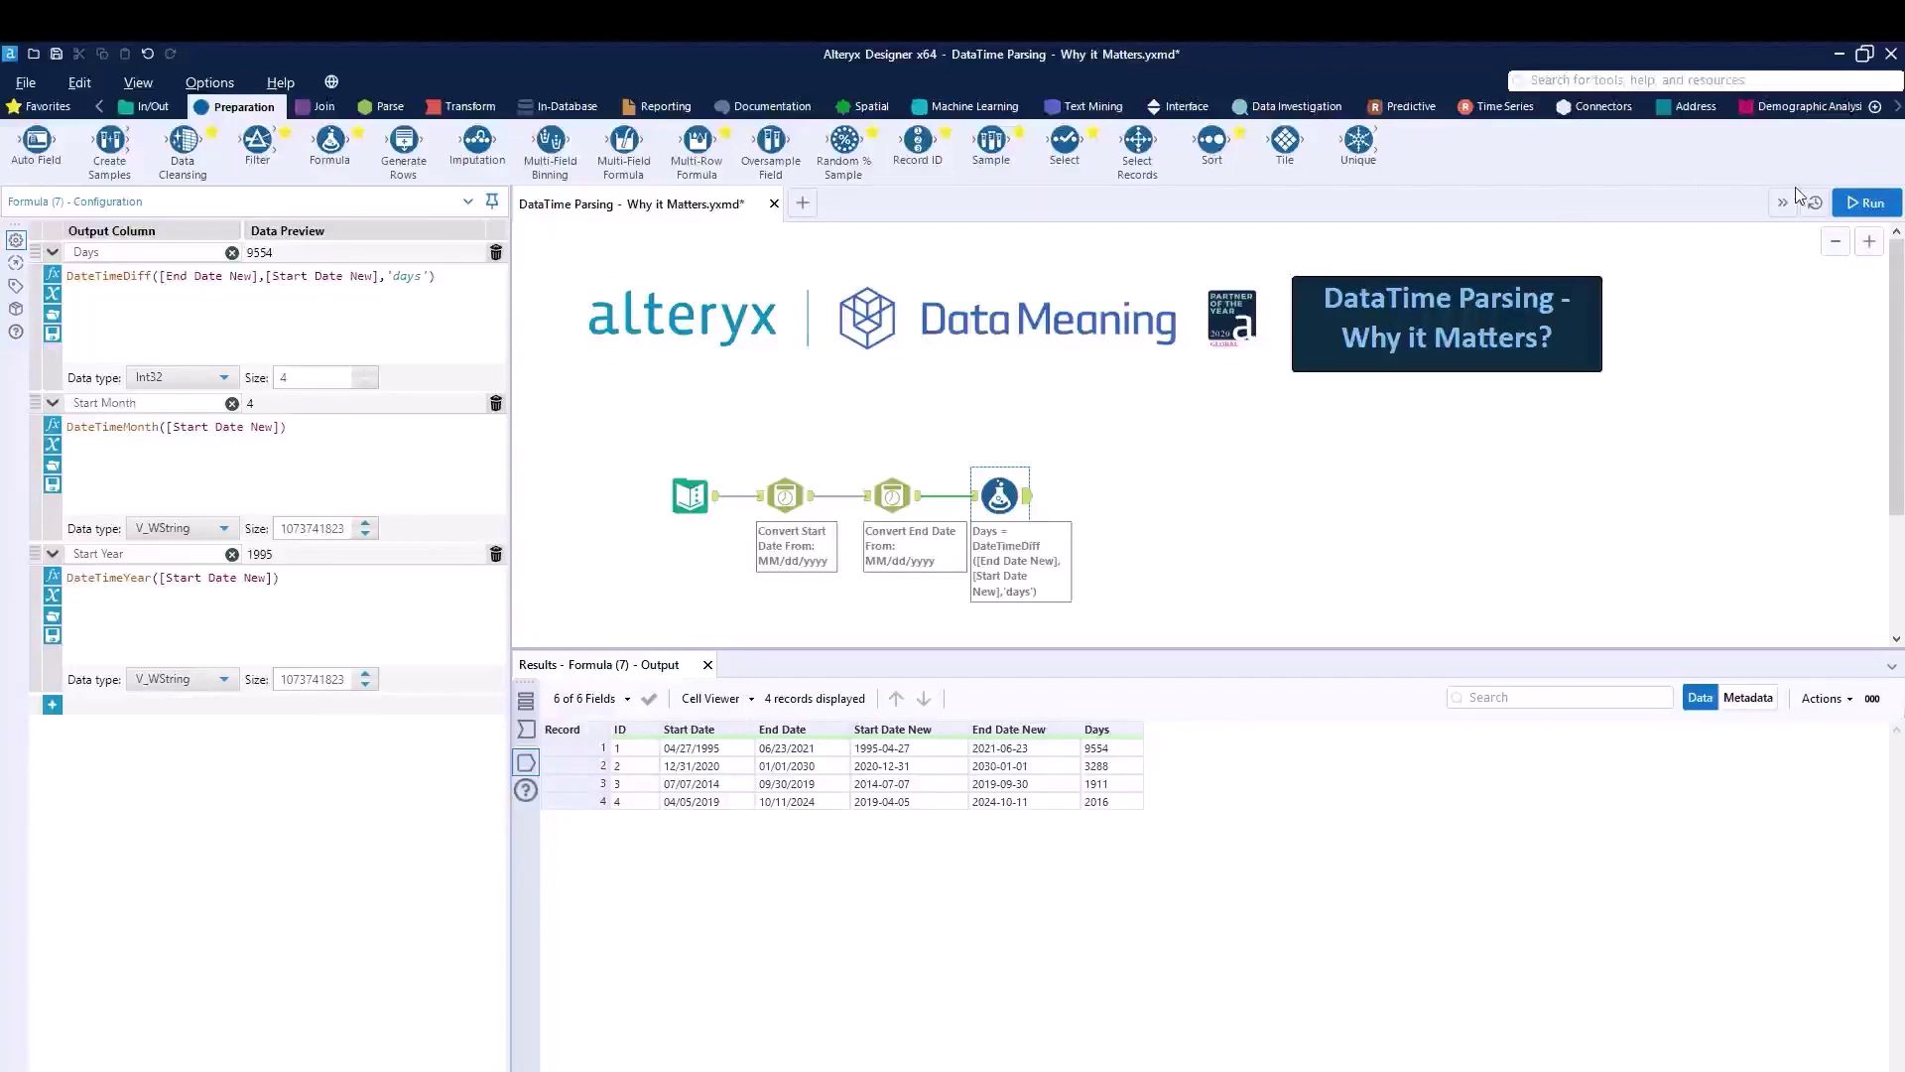
Step: Run the workflow to output Start Year values (1995, 2020, 2014, 2019), then expand both expressions
left_click(1854, 204)
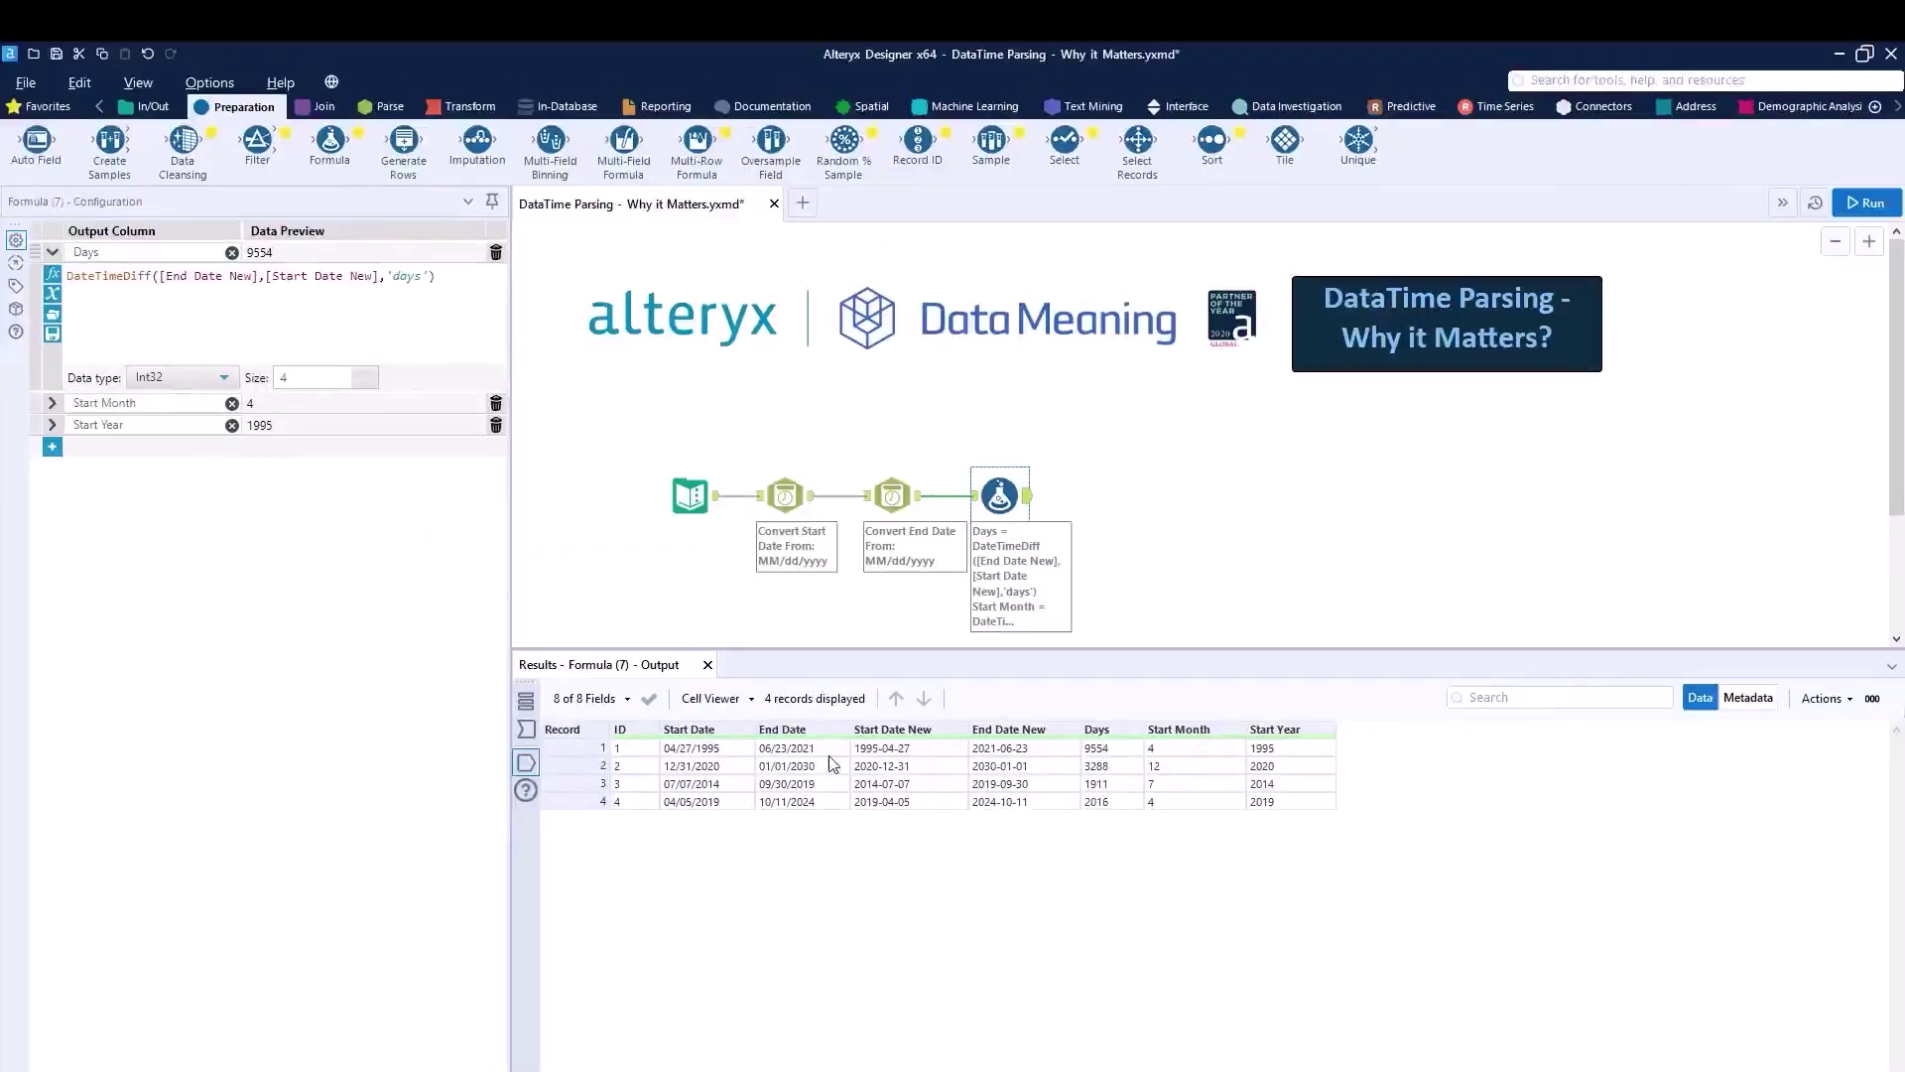
left_click(52, 425)
left_click(54, 404)
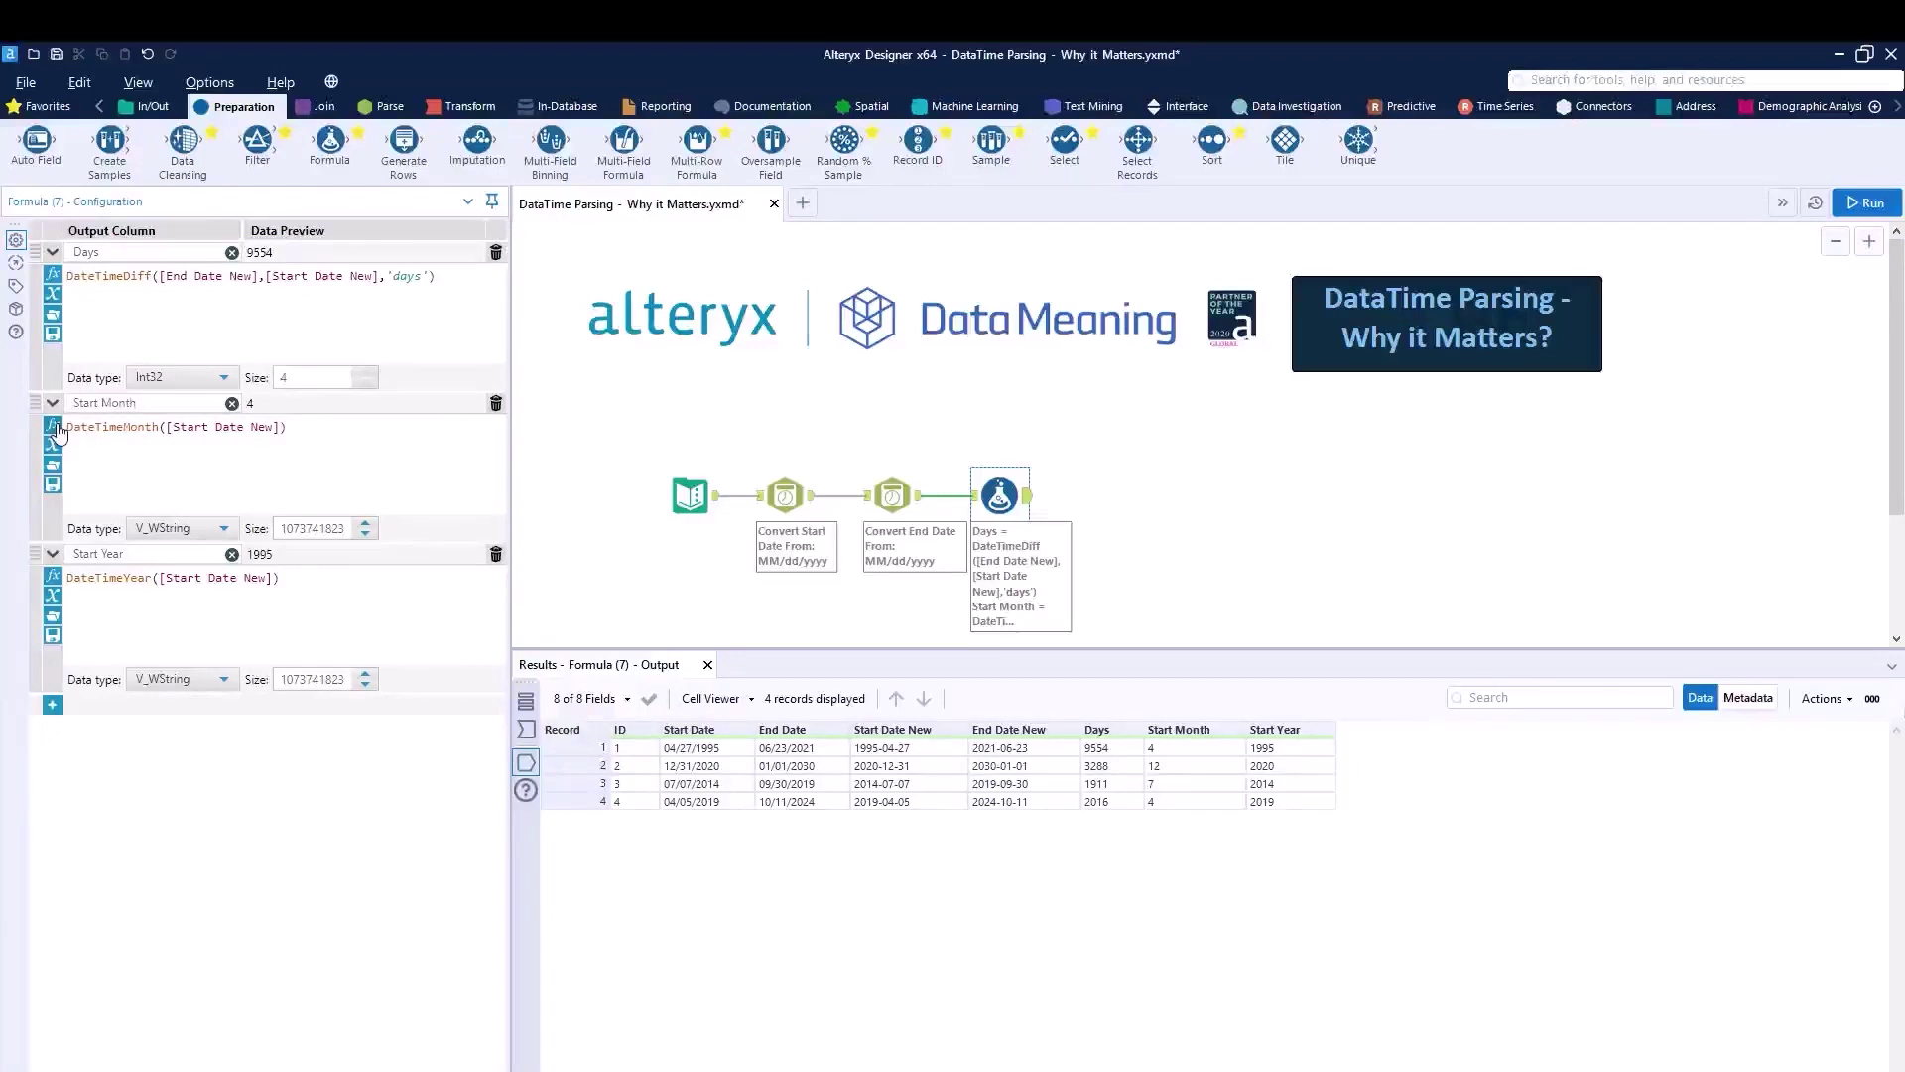
Step: Open the function list from the Start Month expression and browse the DateTime category
left_click(54, 427)
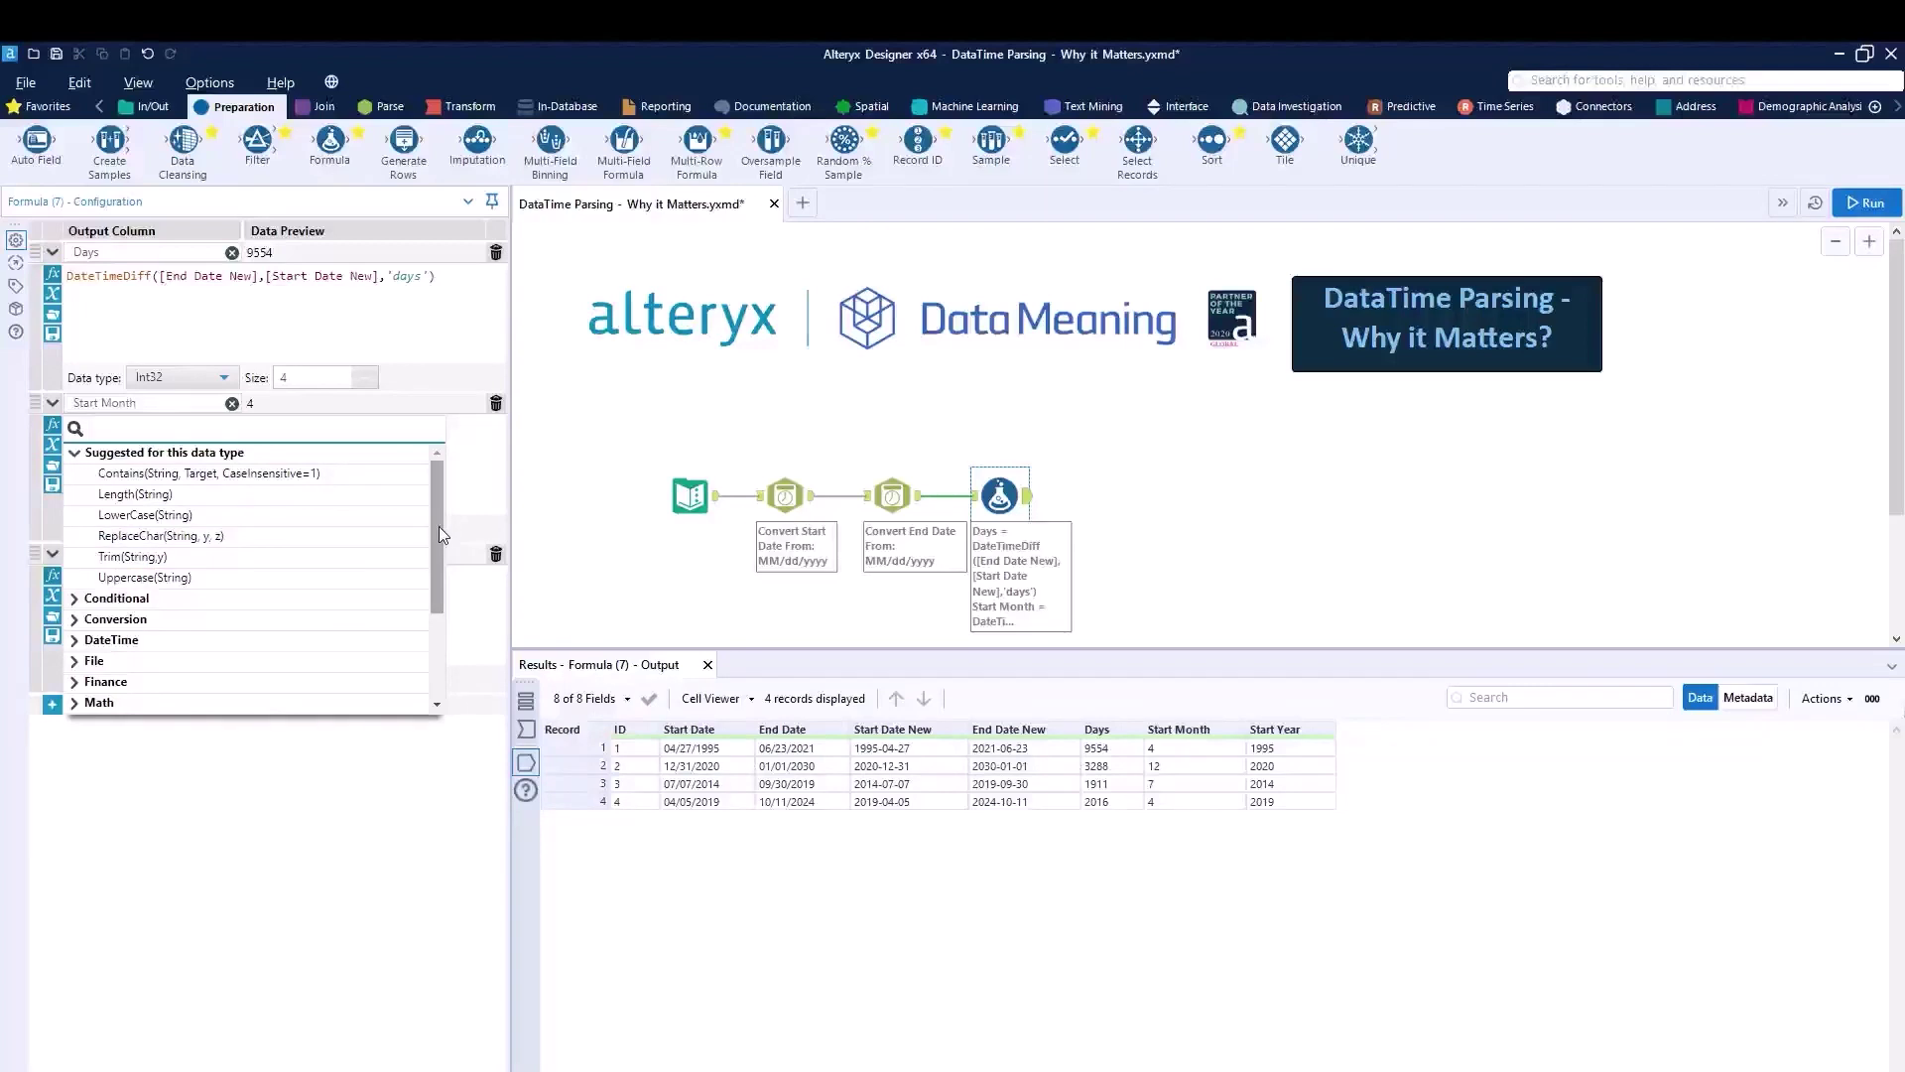
left_click_drag(438, 526, 431, 629)
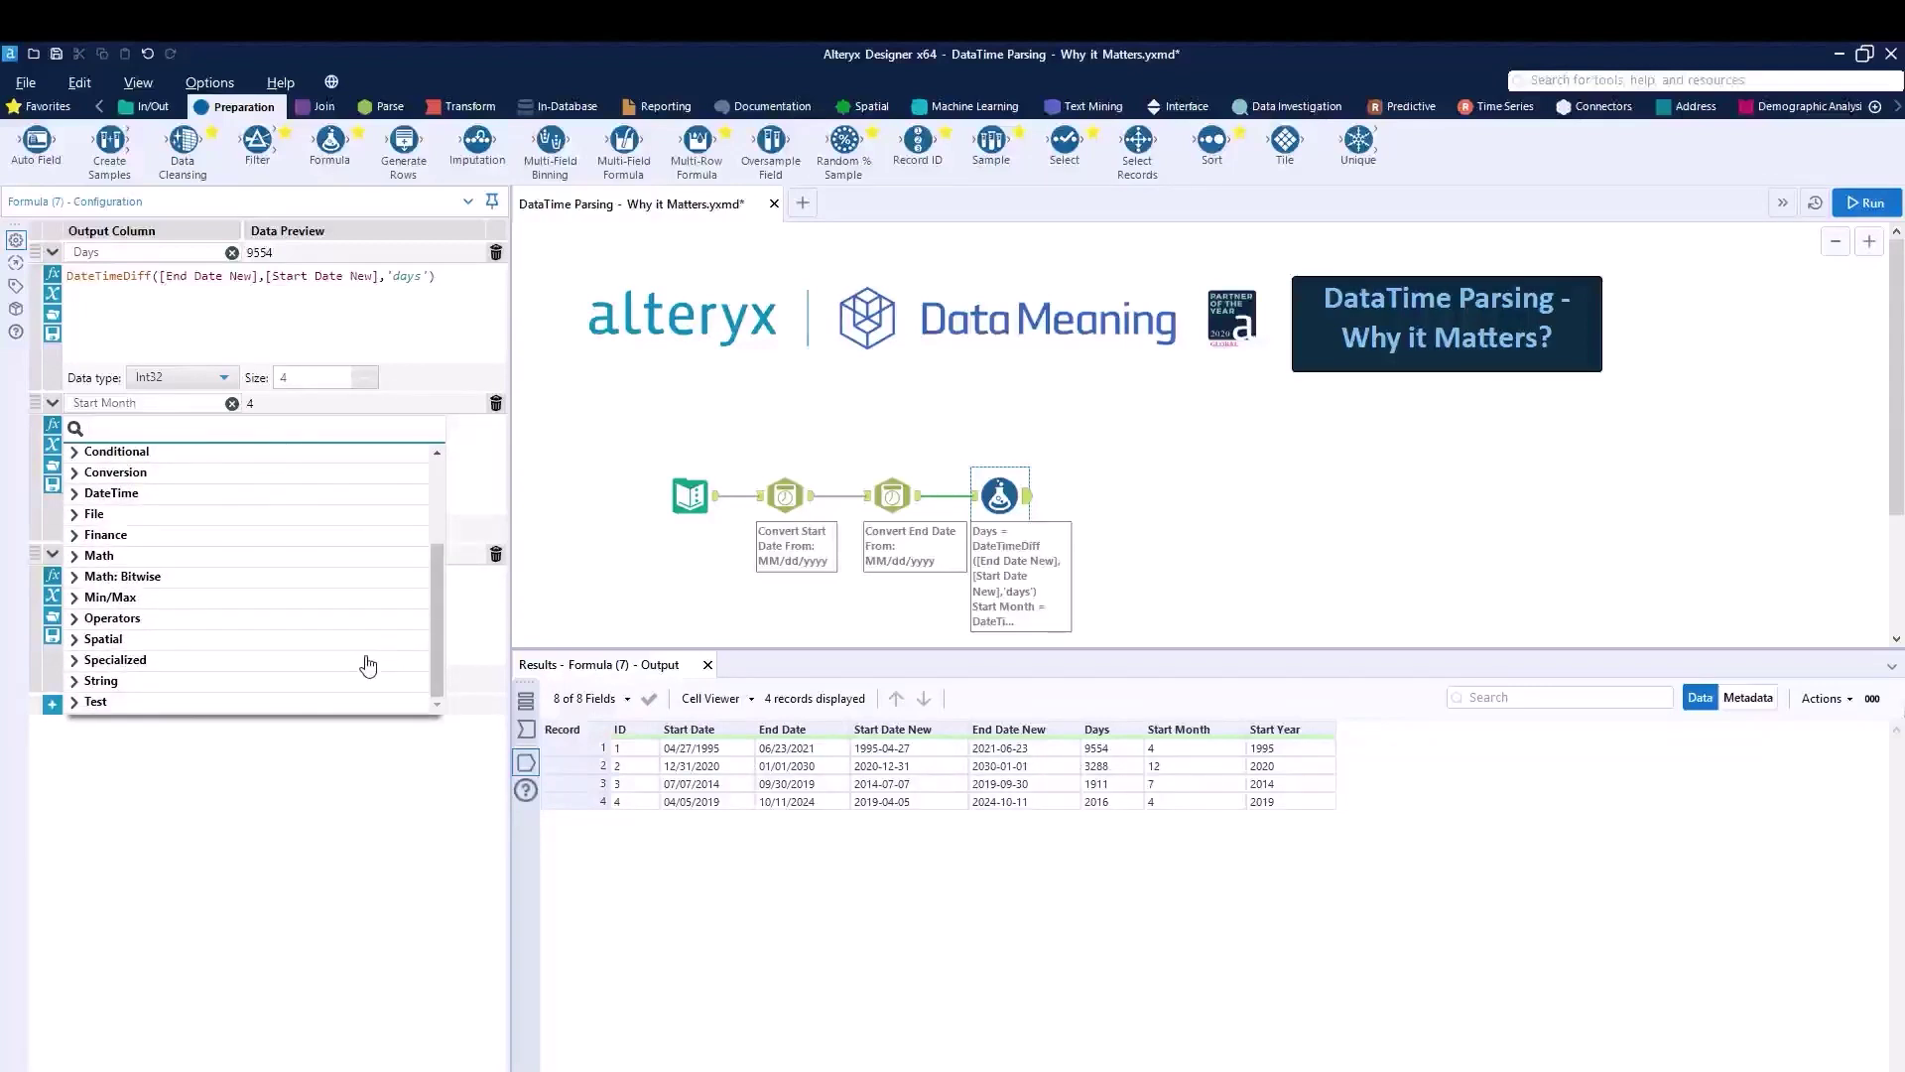
left_click(76, 495)
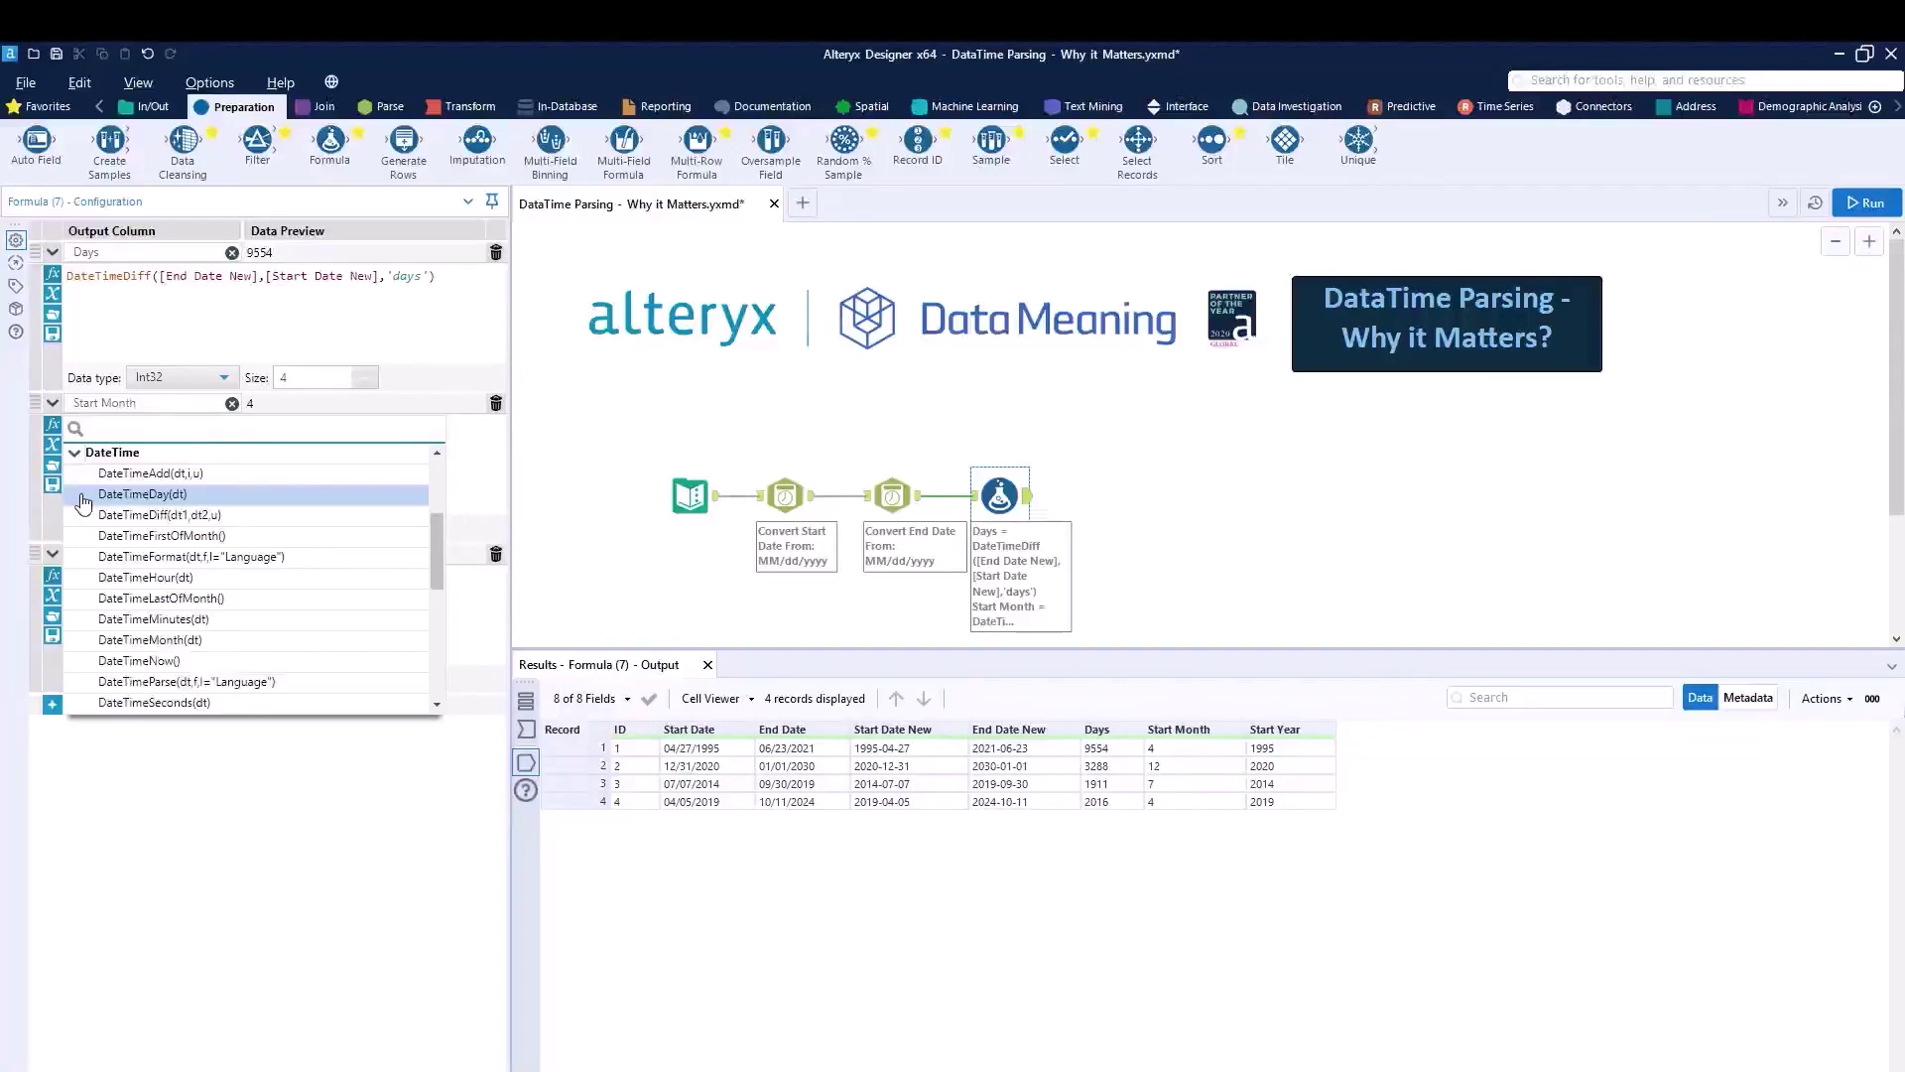
mouse_move(437, 550)
left_mouse_down()
mouse_move(436, 622)
mouse_move(435, 568)
left_mouse_up()
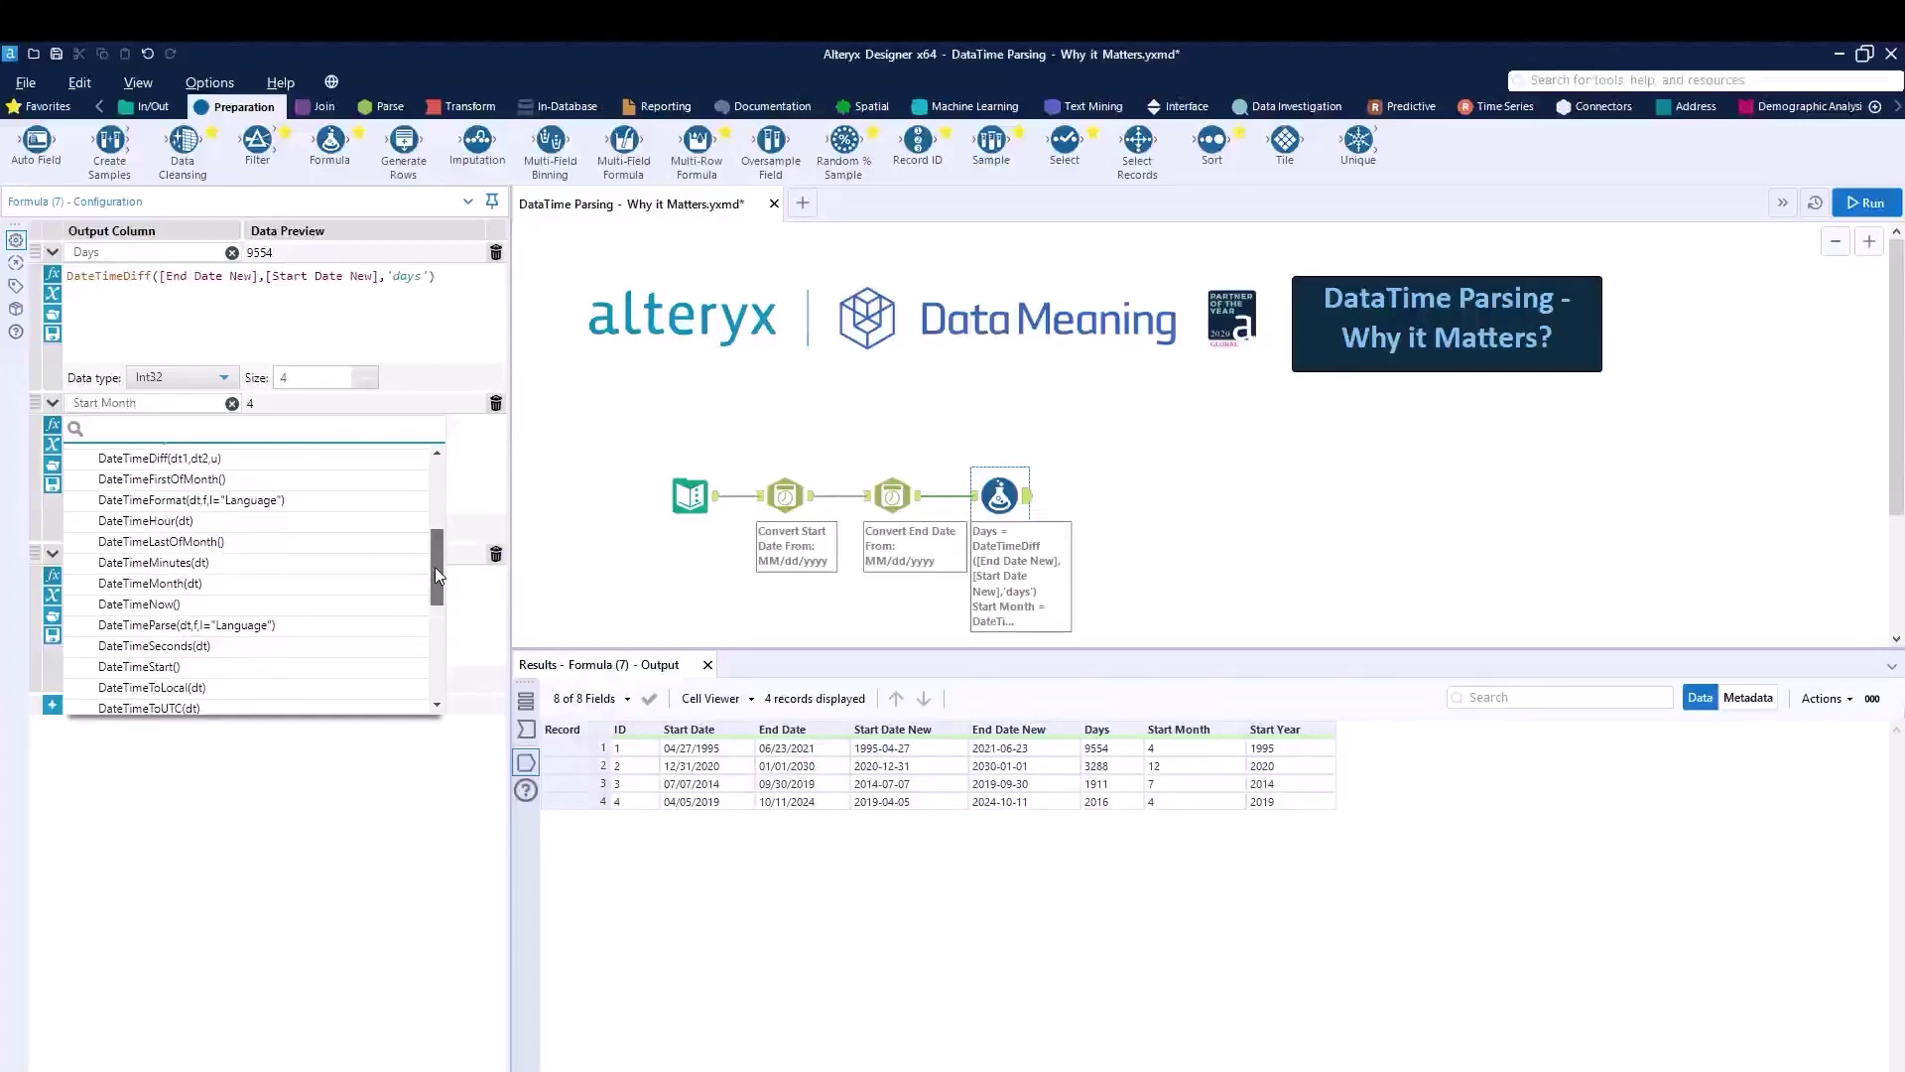